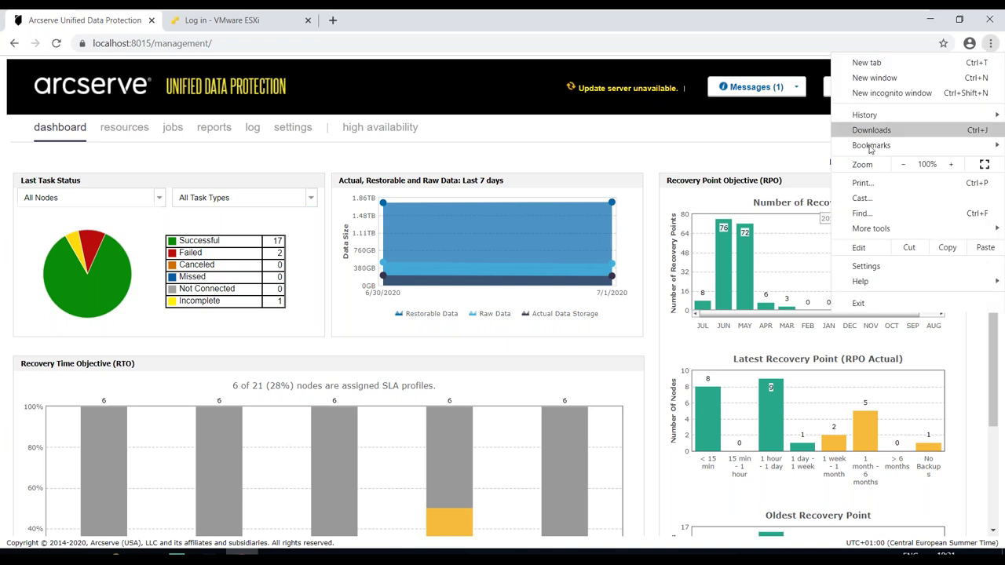
# - Zoom the browser in, check High Availability without adding a control service, then open Resources
pyautogui.click(955, 164)
pyautogui.click(957, 166)
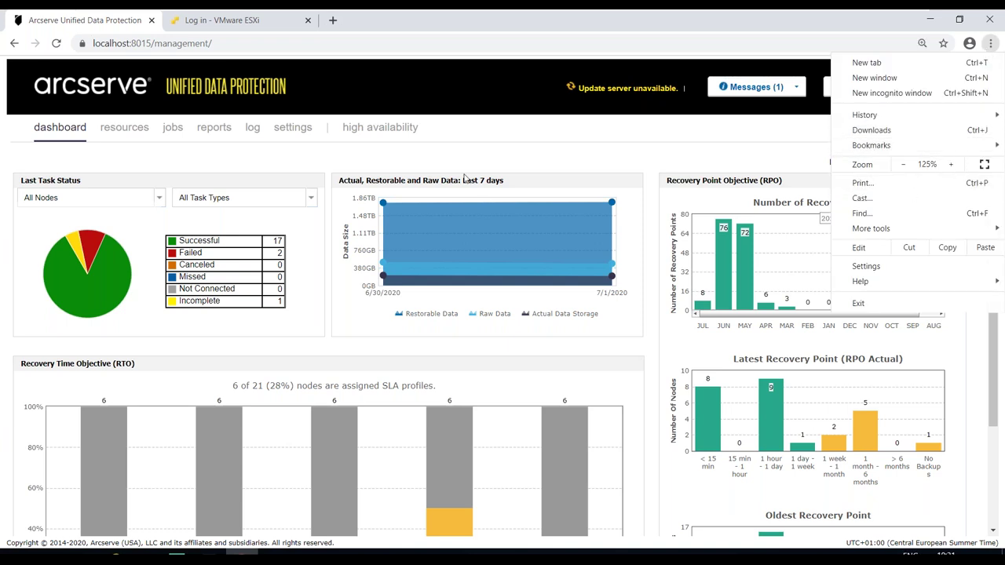
pyautogui.click(422, 156)
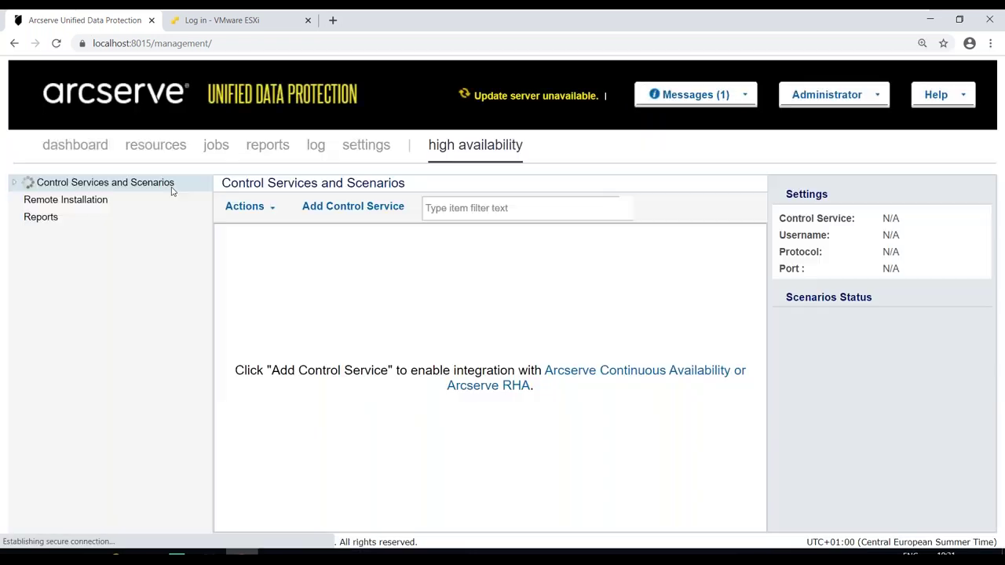
pyautogui.click(353, 205)
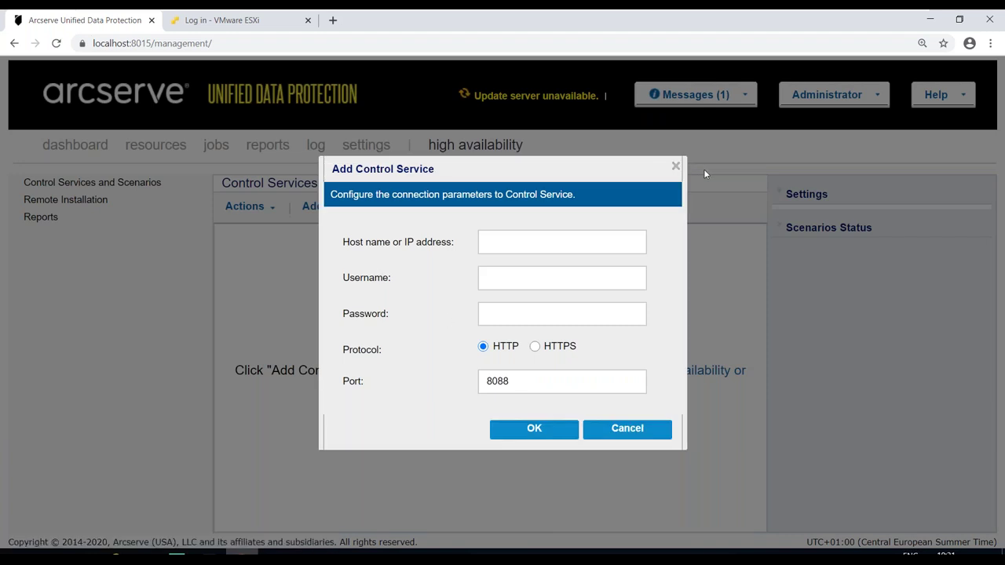
pyautogui.click(676, 167)
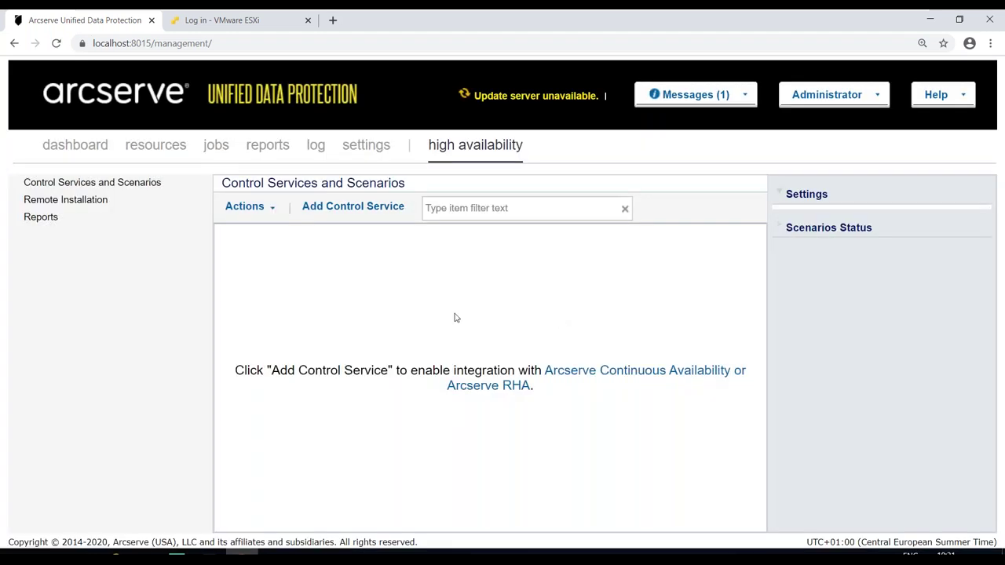
pyautogui.click(78, 151)
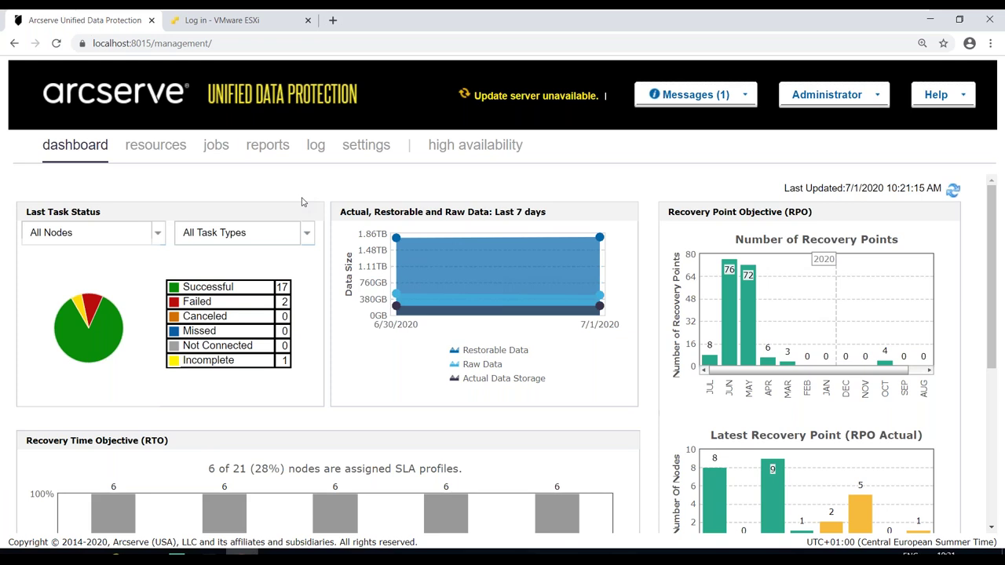
pyautogui.click(146, 149)
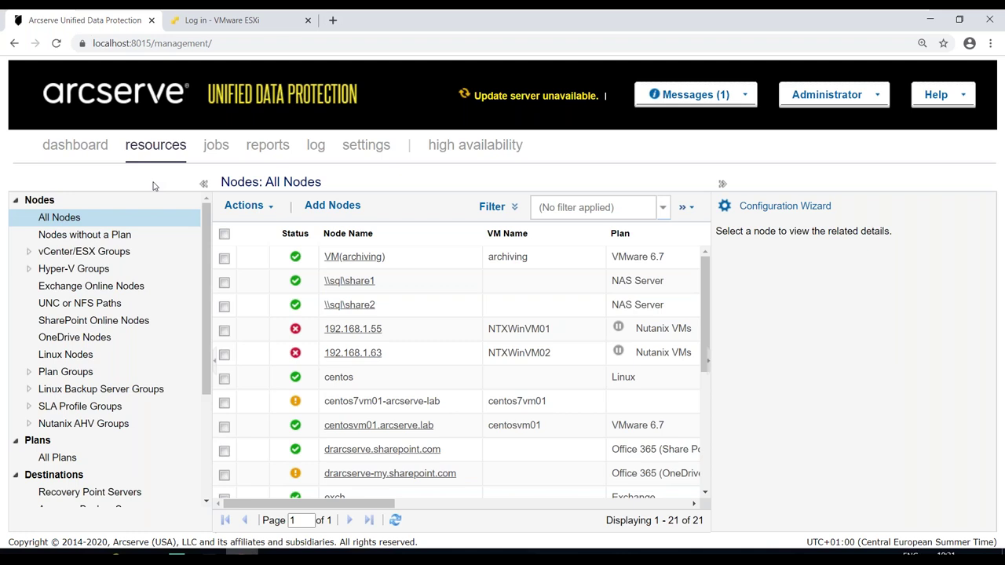
# - Start importing nodes from vCenter/ESX(i) and connect to host 192.168.1.181
pyautogui.click(338, 209)
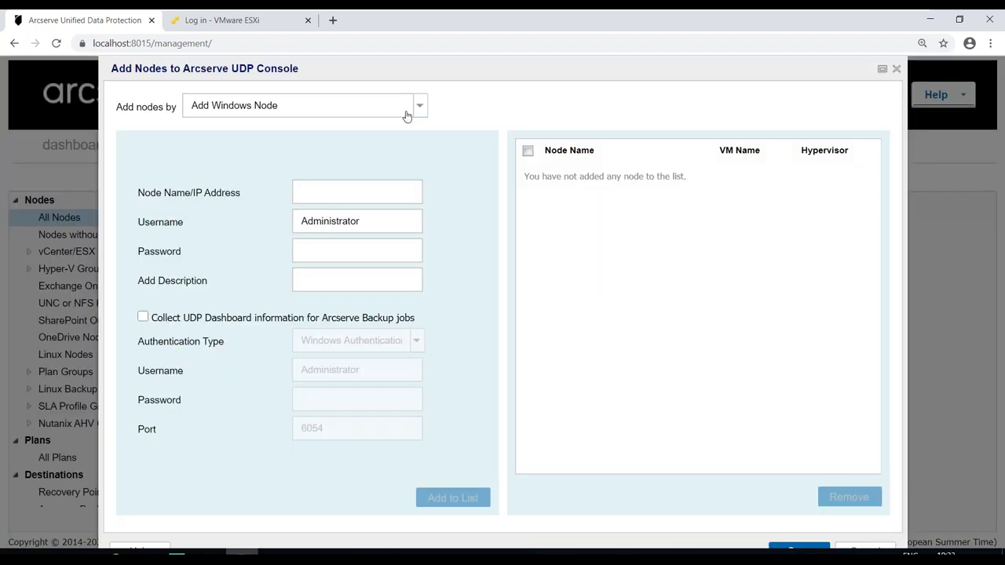
pyautogui.click(416, 106)
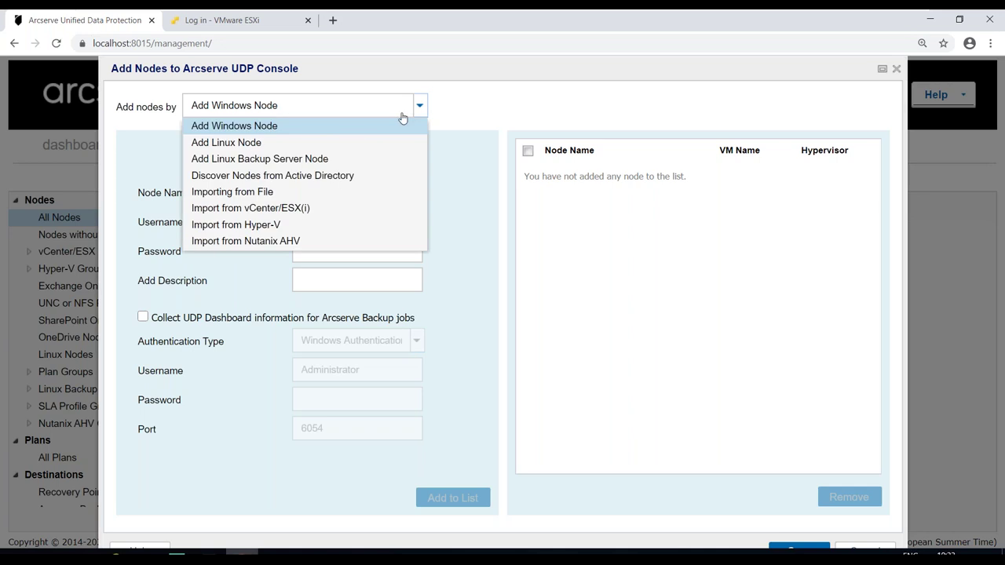
pyautogui.click(242, 208)
pyautogui.click(451, 205)
pyautogui.click(393, 240)
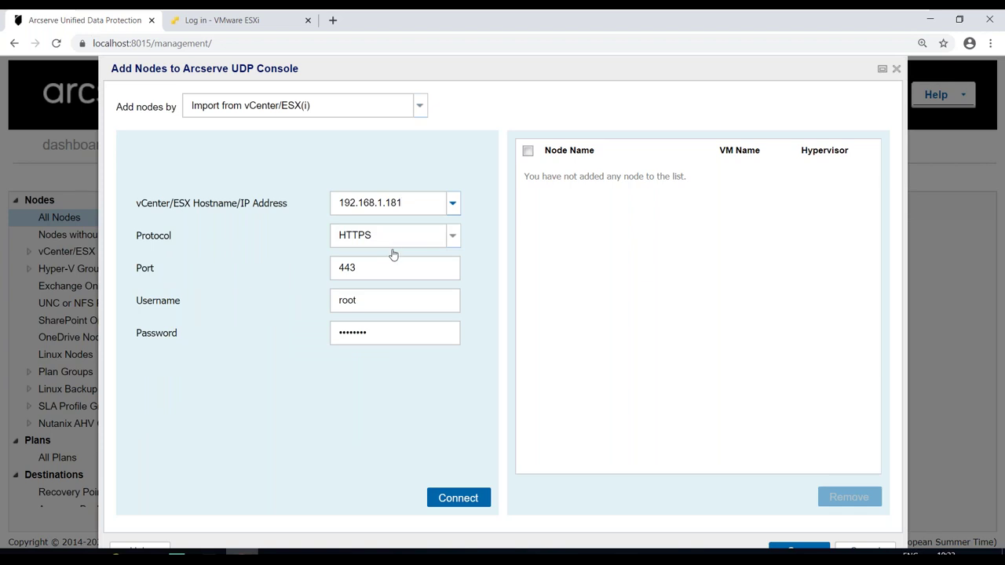
pyautogui.click(459, 491)
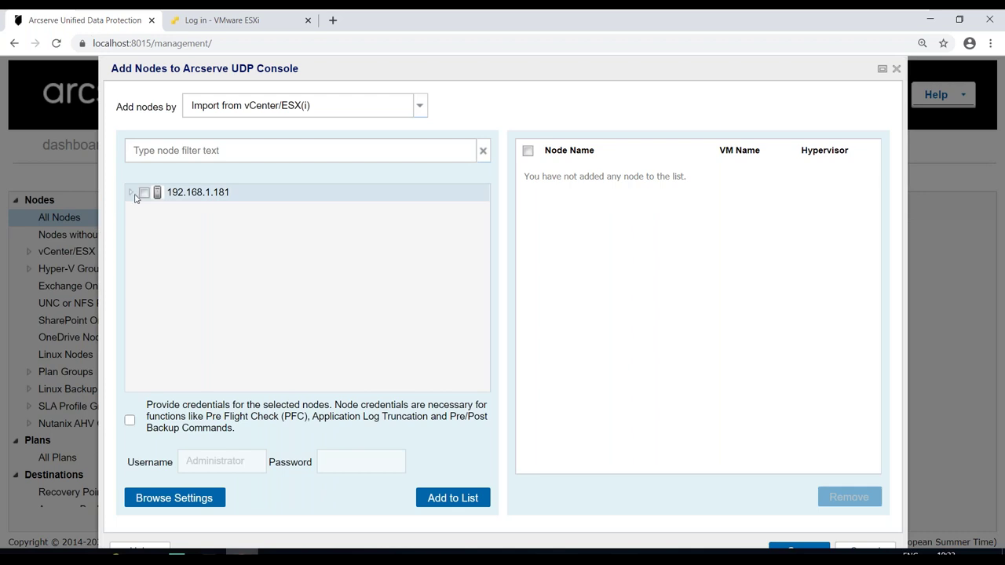
# - Select the FSHA virtual machine, enter its domain credentials, add it to the list and save
pyautogui.click(131, 193)
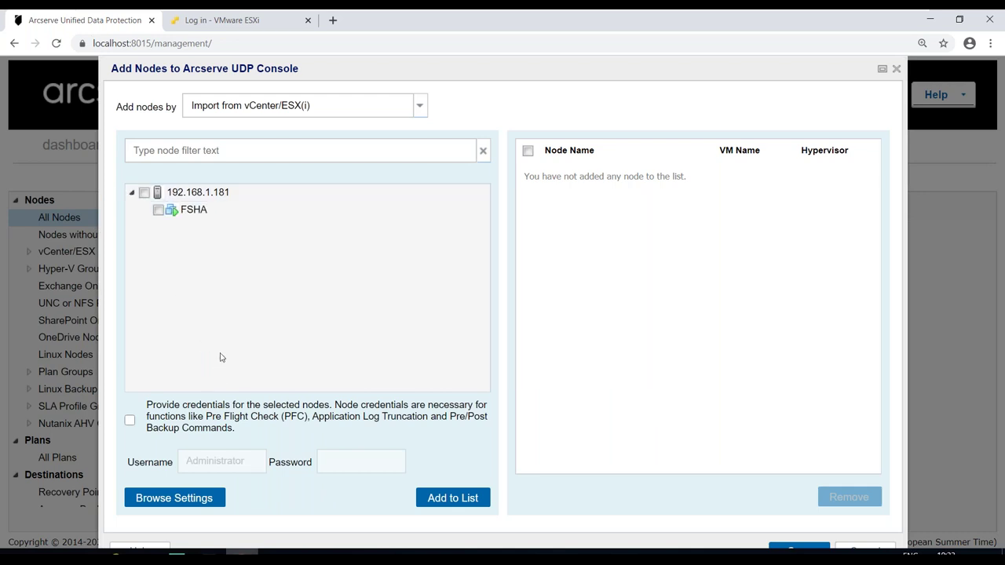
pyautogui.click(157, 211)
pyautogui.click(130, 420)
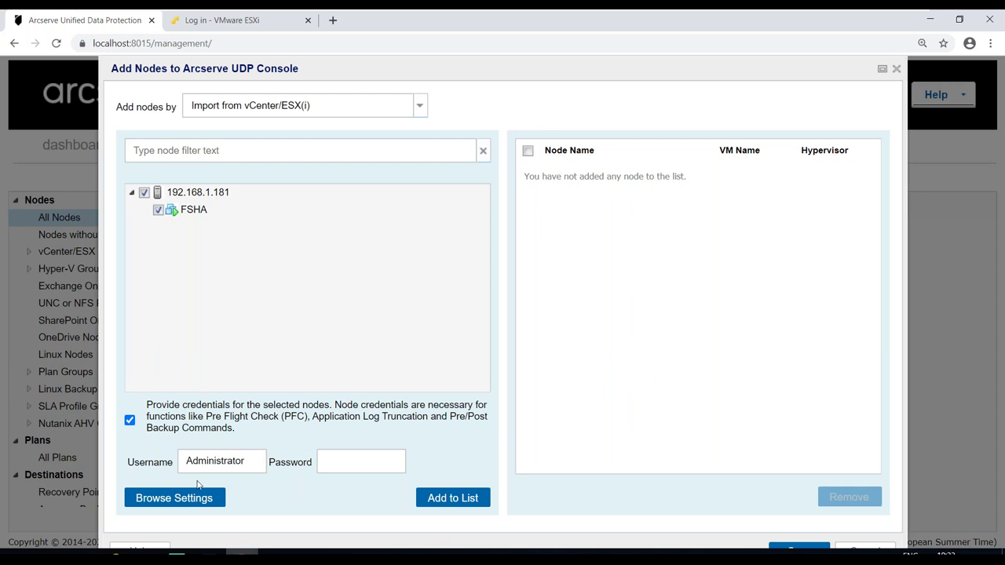
pyautogui.write('arcserve\\')
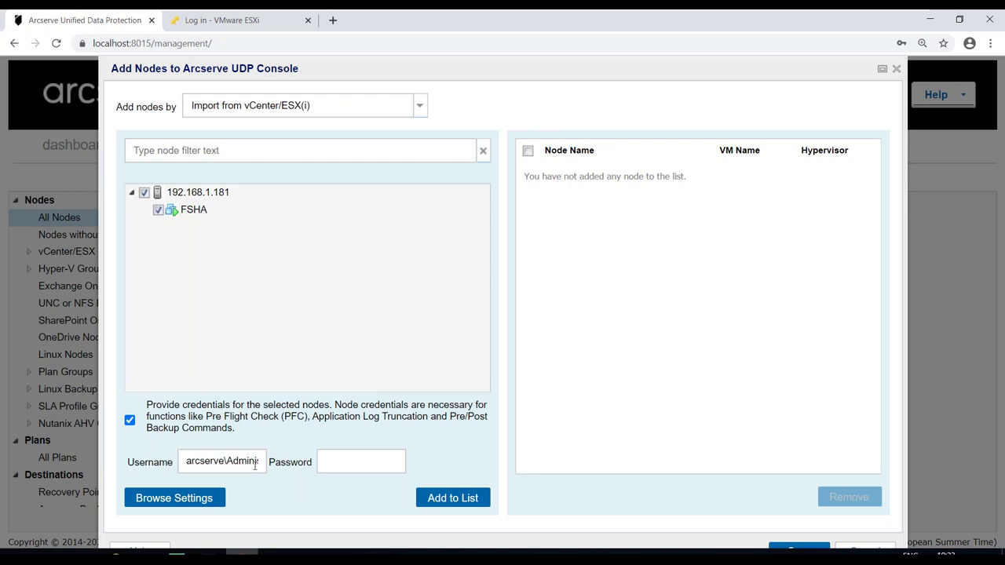
pyautogui.click(346, 470)
pyautogui.write('••••••••••••')
pyautogui.click(441, 498)
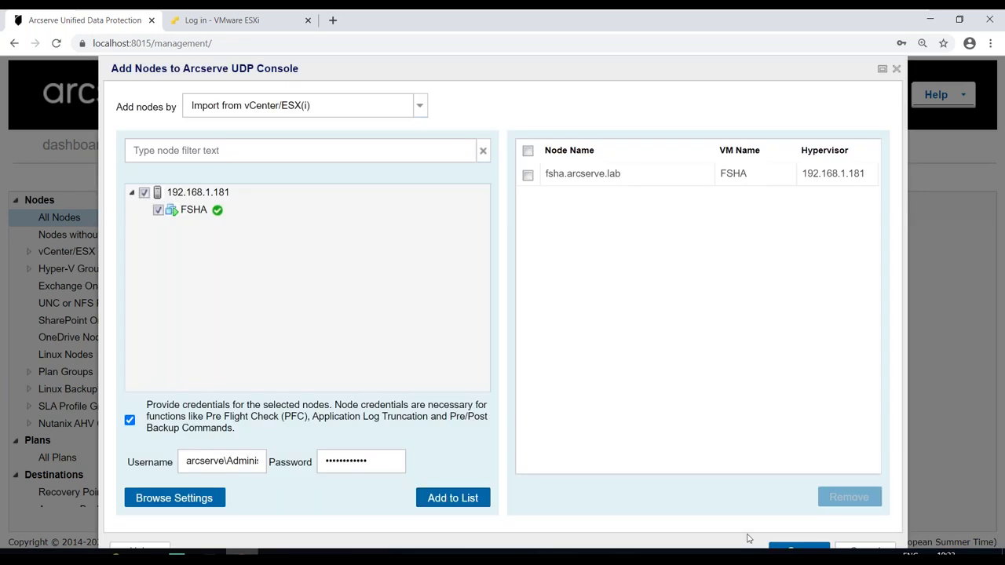
pyautogui.click(777, 550)
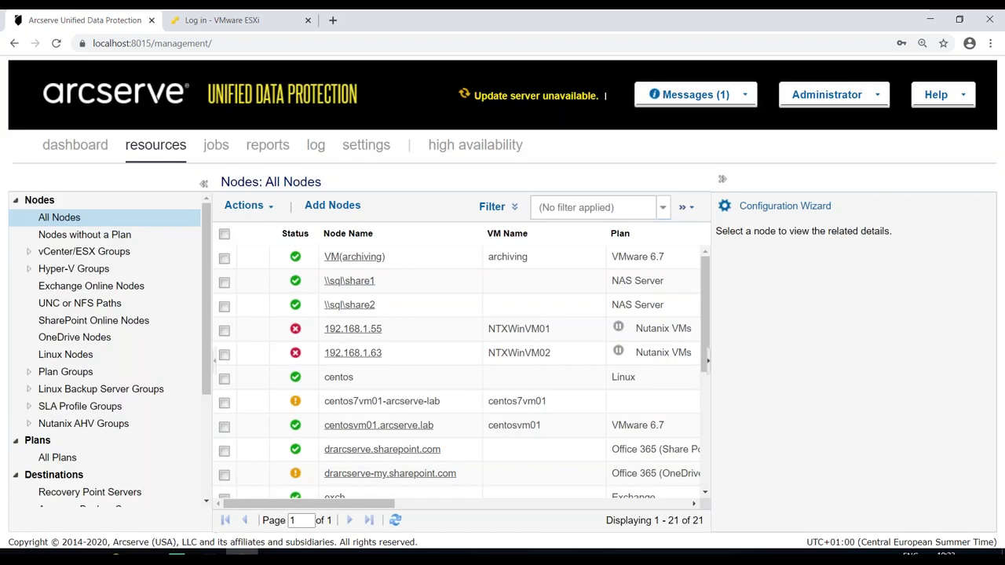
# - Collapse the details panel and select the new fsha.arcserve.lab node
pyautogui.click(707, 361)
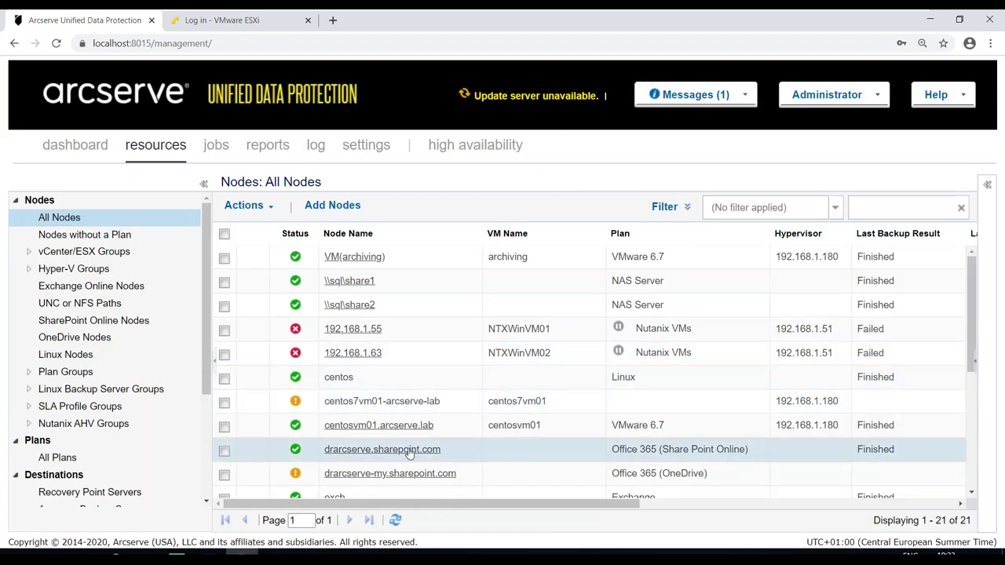
pyautogui.scroll(-3, 408, 454)
pyautogui.click(362, 463)
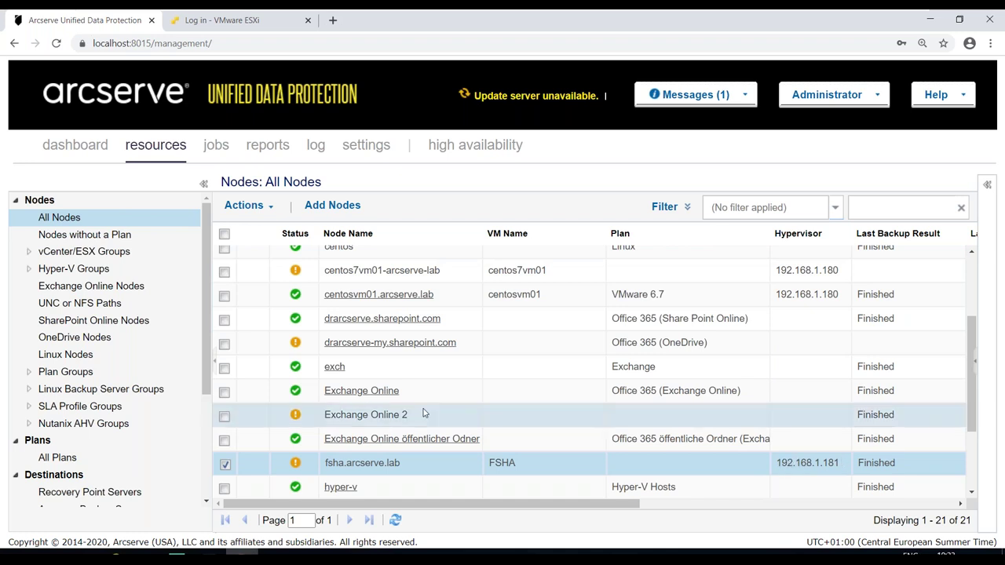
# - Show All Plans with full deployment status and zoom the browser out
pyautogui.click(47, 460)
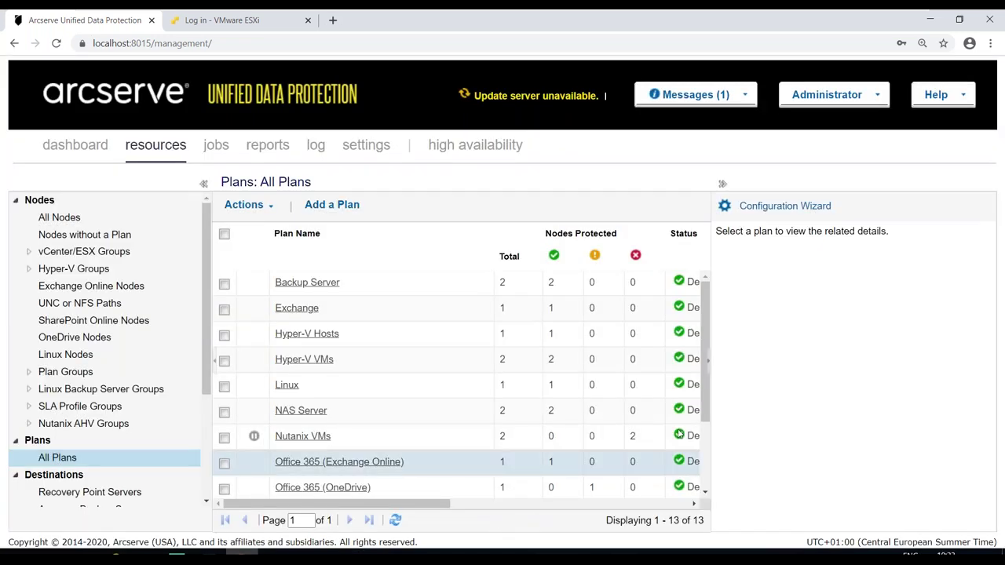
pyautogui.click(707, 362)
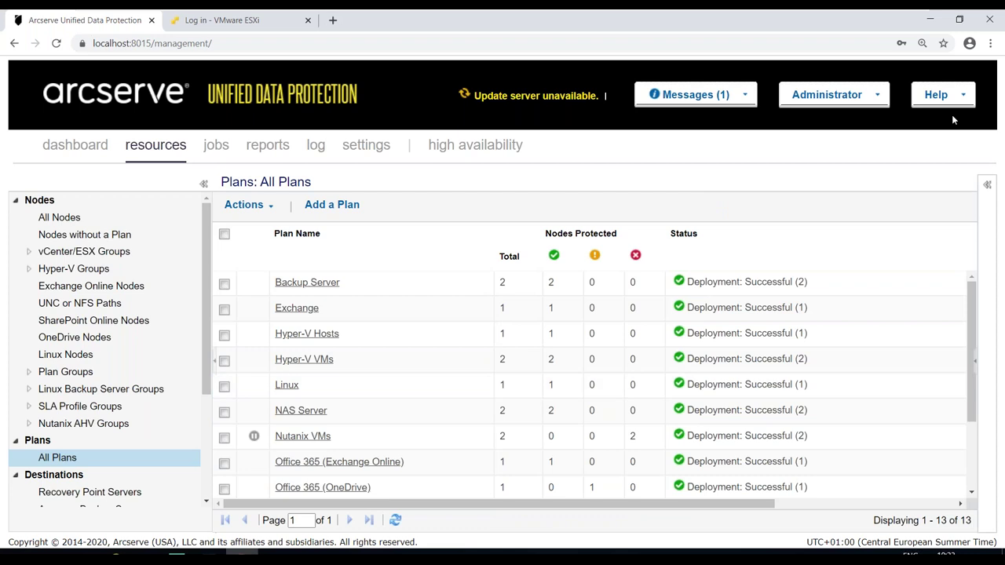
pyautogui.click(922, 43)
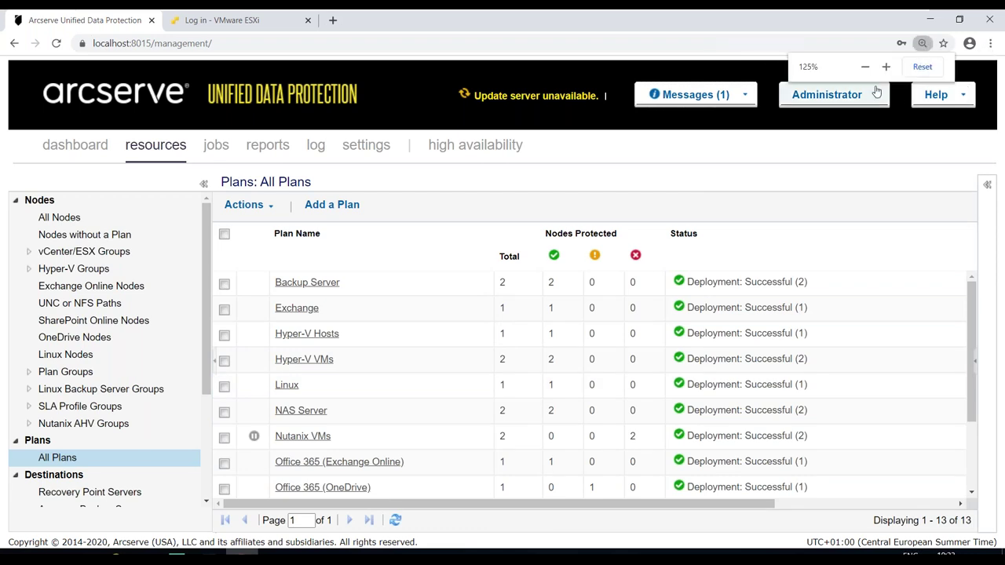
pyautogui.click(865, 67)
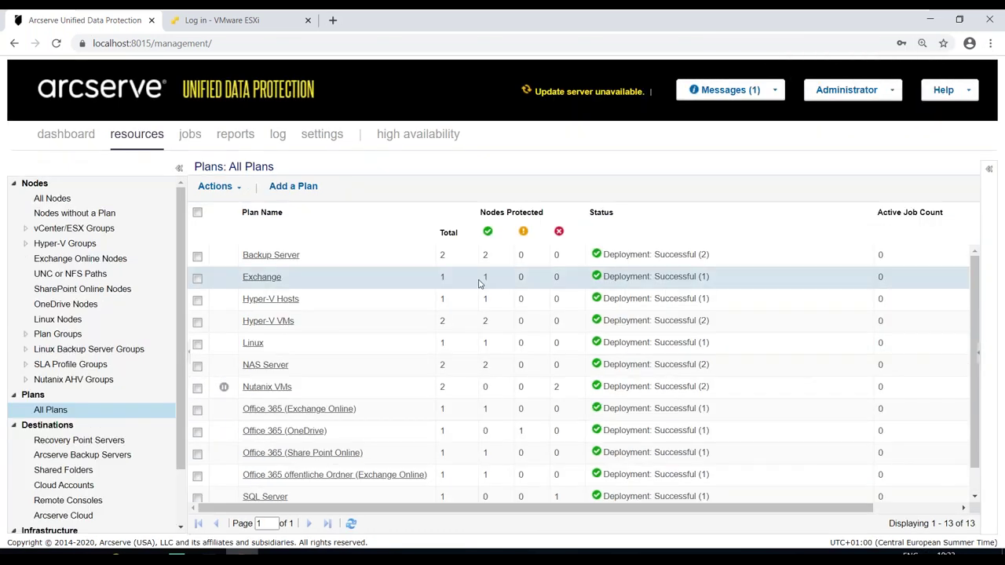
# - Create a new plan named 'VMware 7.0'
pyautogui.click(280, 192)
pyautogui.moveTo(305, 187); pyautogui.dragTo(157, 188)
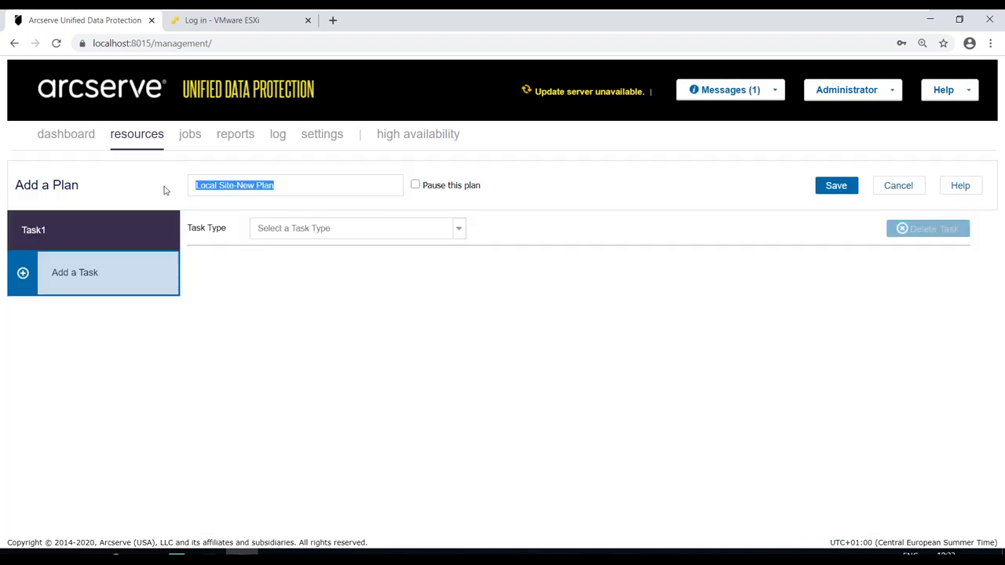
pyautogui.write('VMare')
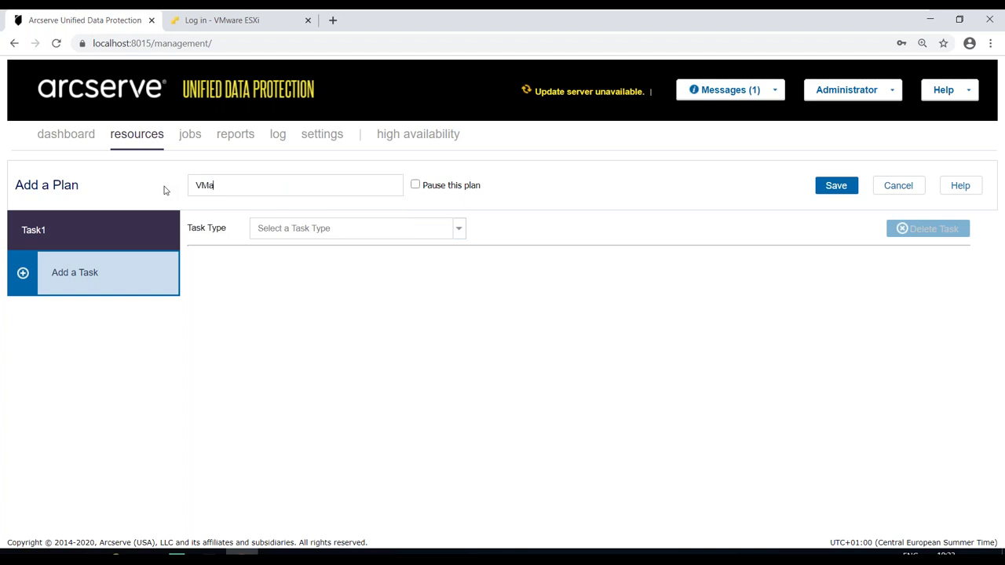
pyautogui.press('BackSpace')
pyautogui.press('BackSpace')
pyautogui.write('ware 7.0')
pyautogui.press('BackSpace')
# - Set the task type to Backup: Host-Based Agentless with manager as the backup proxy
pyautogui.click(457, 229)
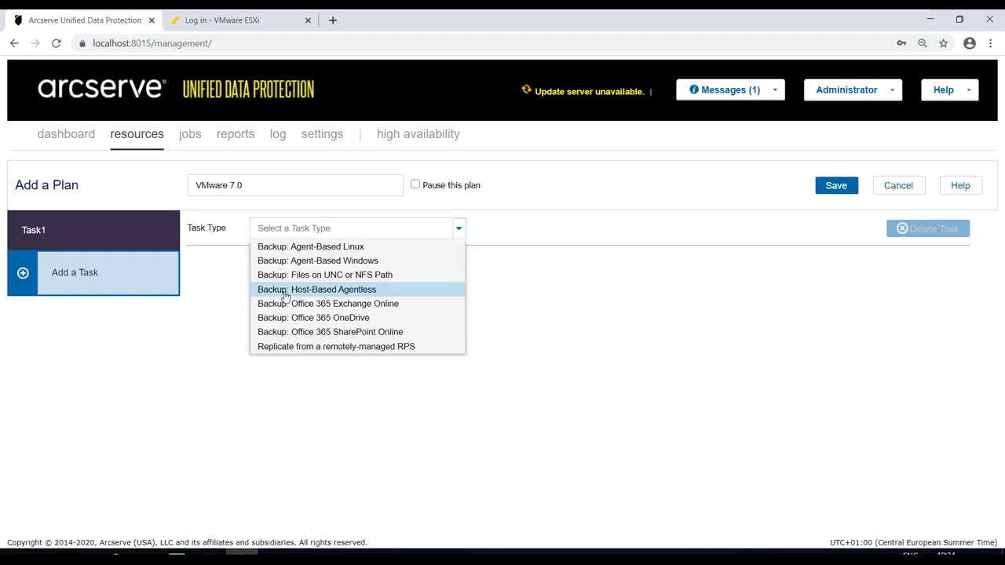
pyautogui.click(340, 290)
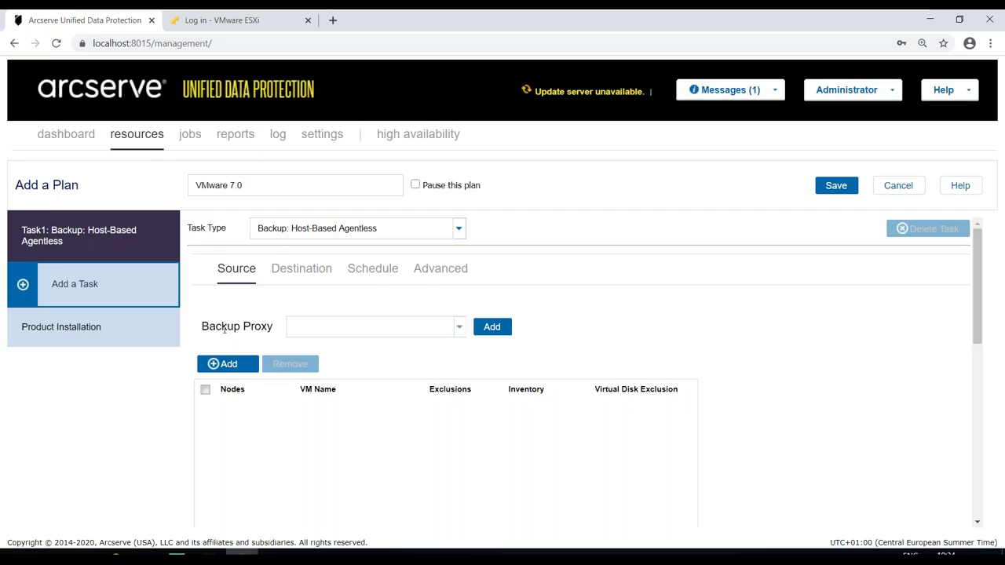
pyautogui.click(460, 330)
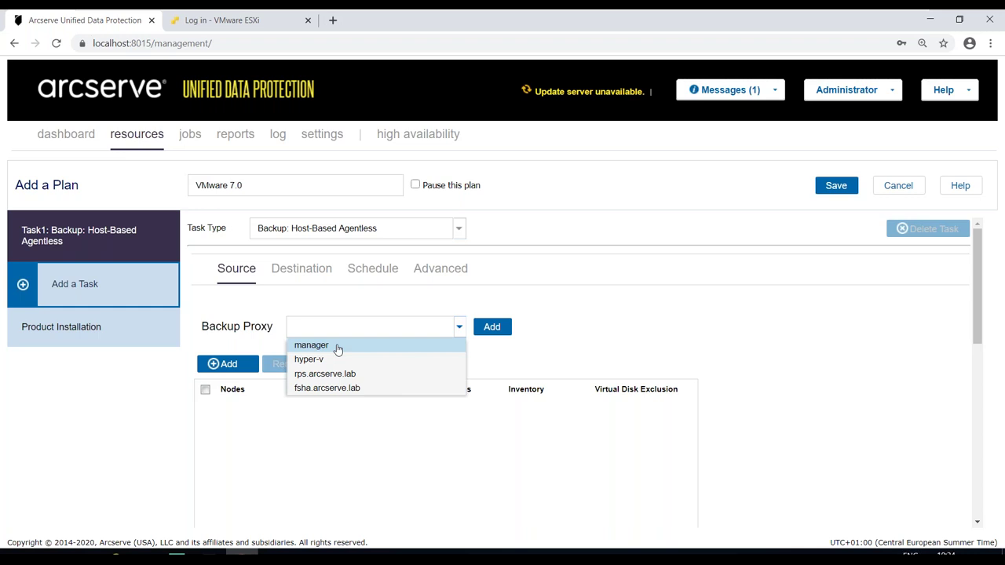
pyautogui.click(337, 347)
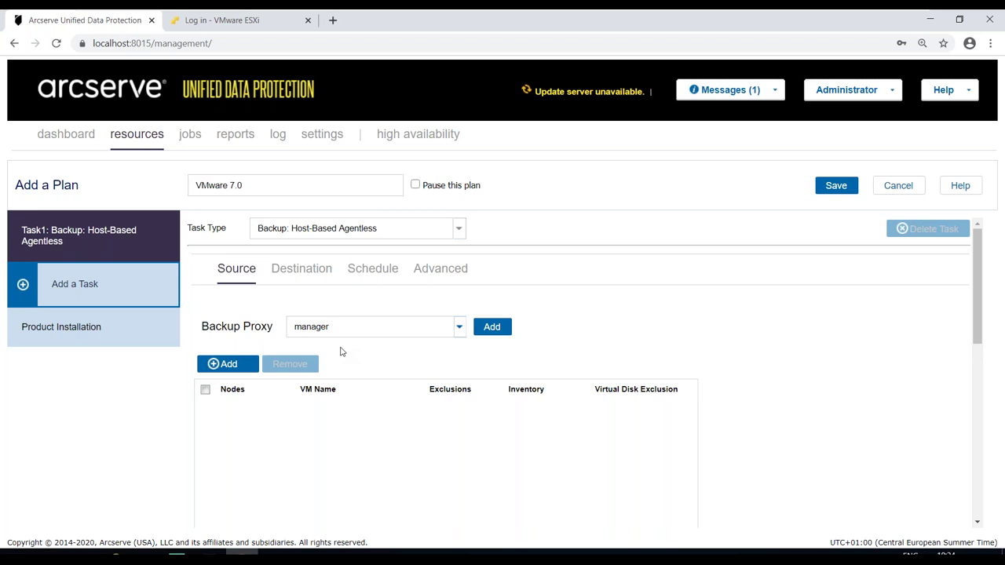
pyautogui.click(244, 368)
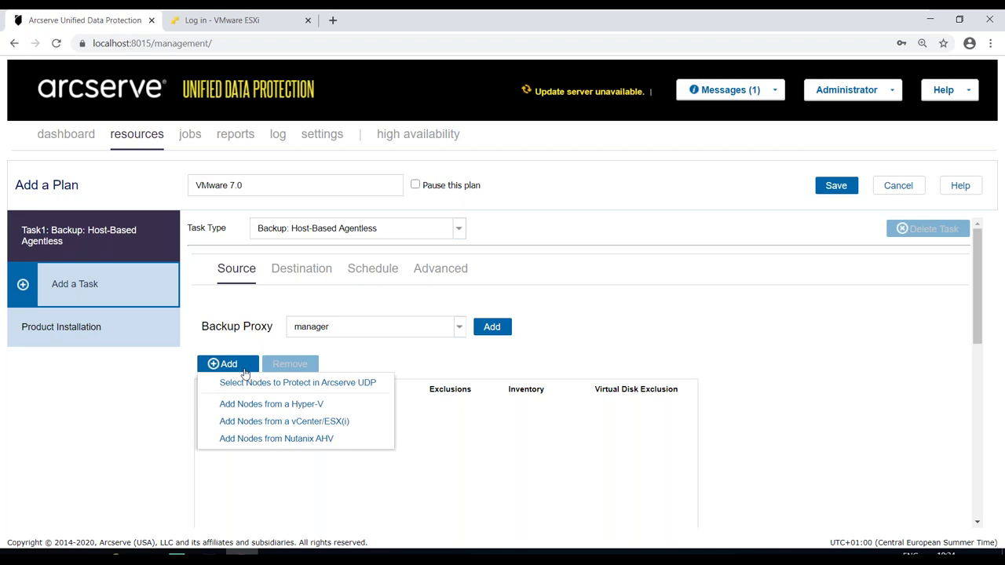
# - Connect to vSphere host 192.168.1.181 as a node source and expand its VM tree
pyautogui.click(246, 423)
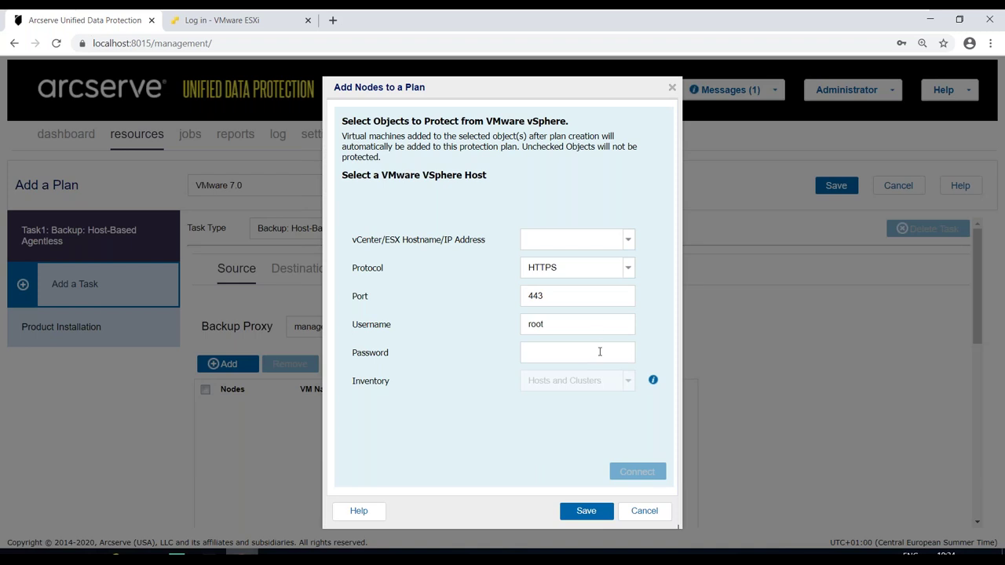
pyautogui.click(627, 242)
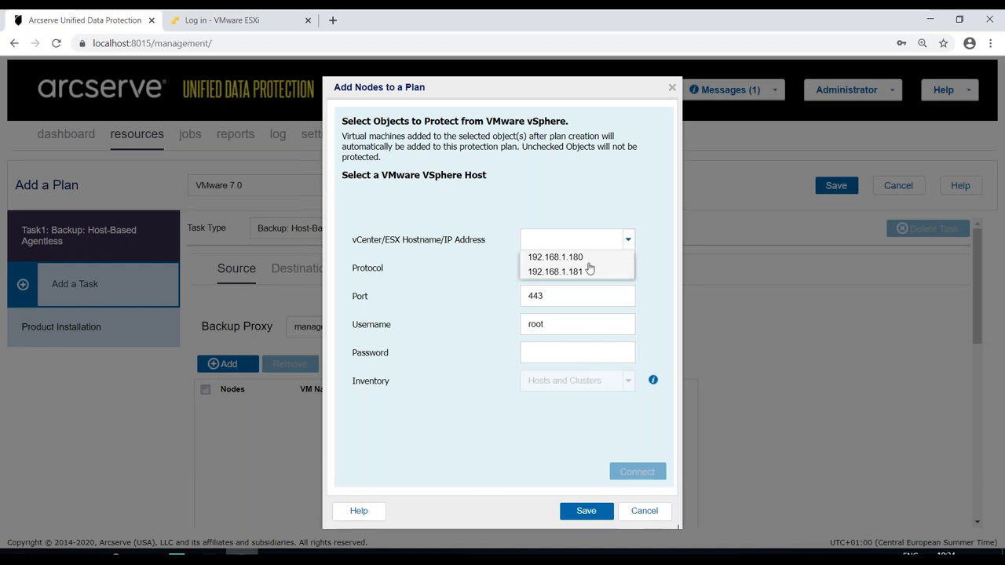
pyautogui.click(532, 271)
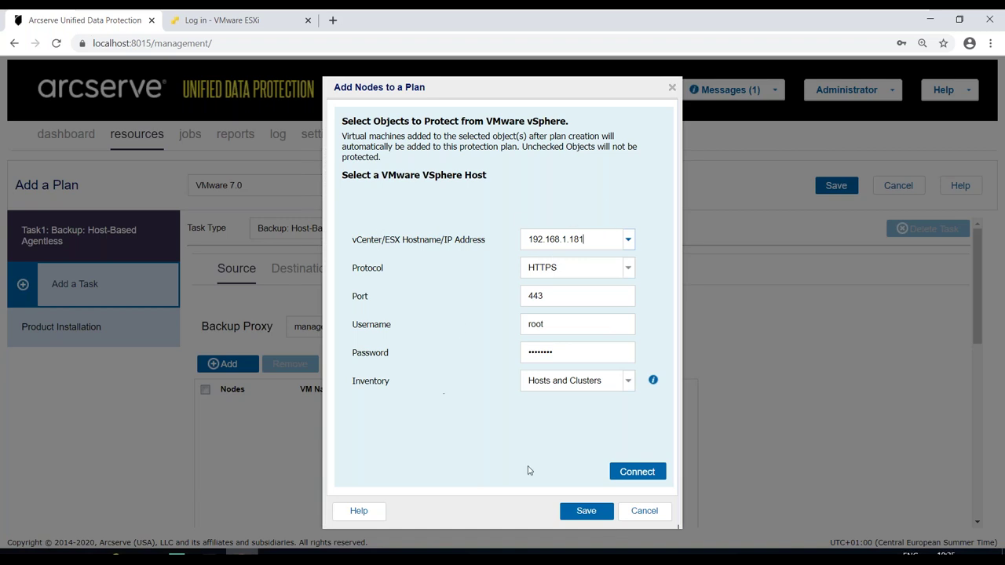
pyautogui.click(638, 472)
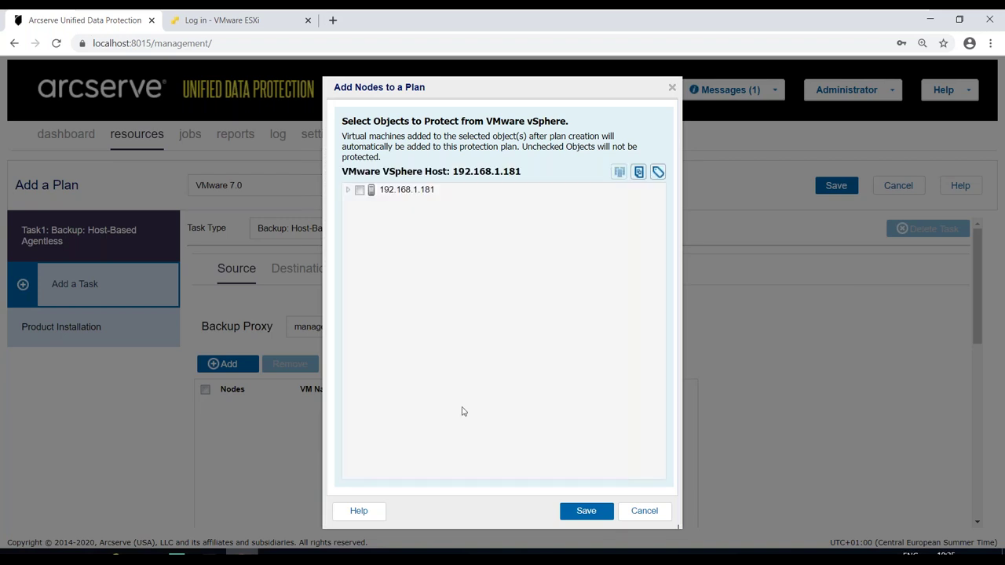
pyautogui.click(350, 190)
# - Check host 192.168.1.181 with its FSHA VM, keep the Hosts and Clusters inventory, and save
pyautogui.click(359, 191)
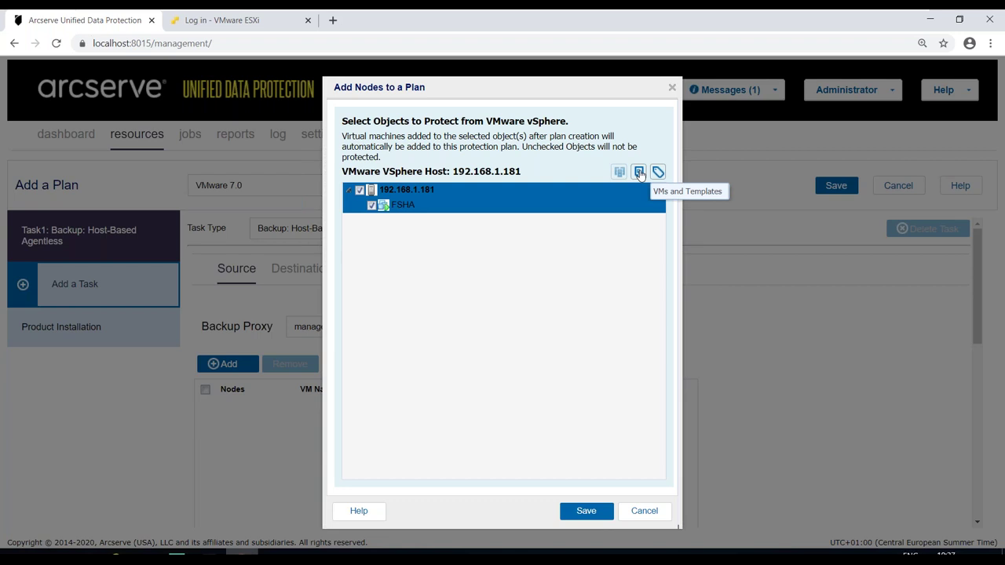
pyautogui.click(639, 171)
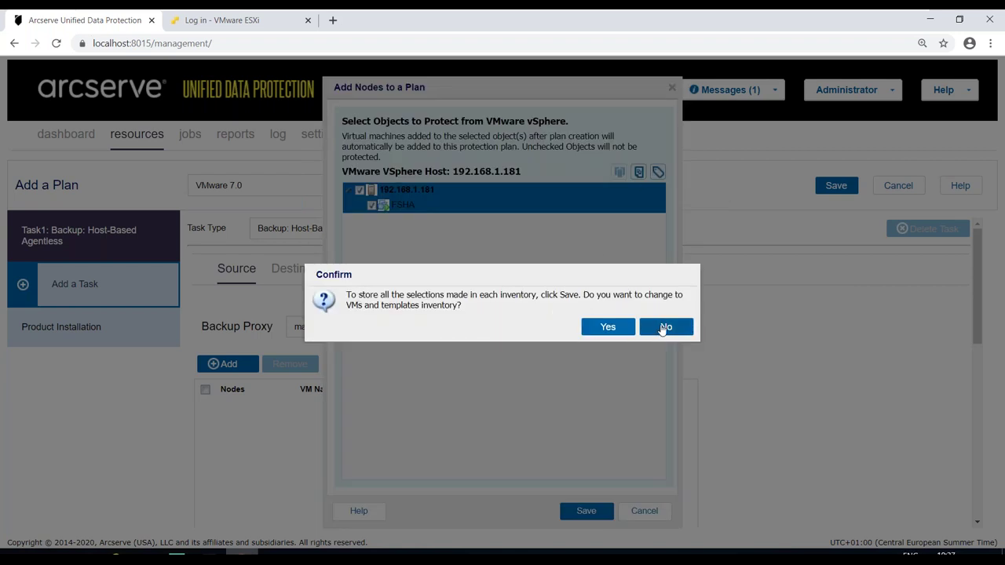
pyautogui.click(664, 326)
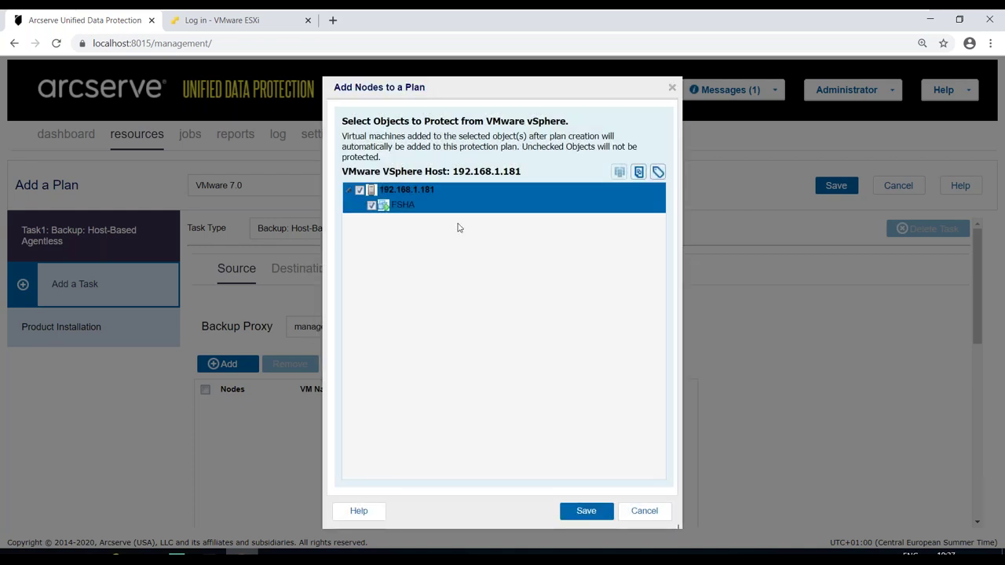
pyautogui.click(599, 512)
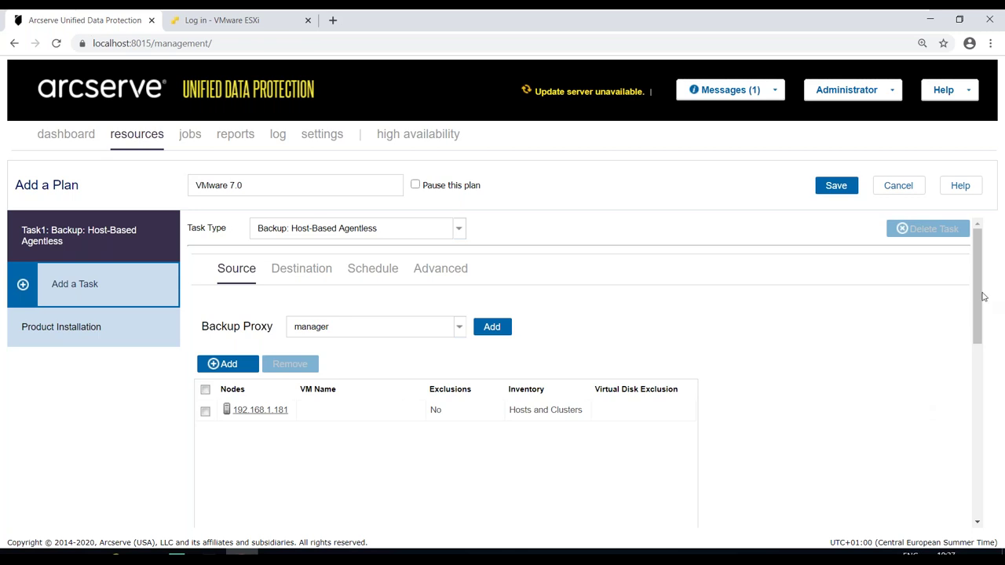
# - Select the 192.168.1.181 source node row and scroll down the Source settings
pyautogui.moveTo(978, 288); pyautogui.dragTo(978, 312)
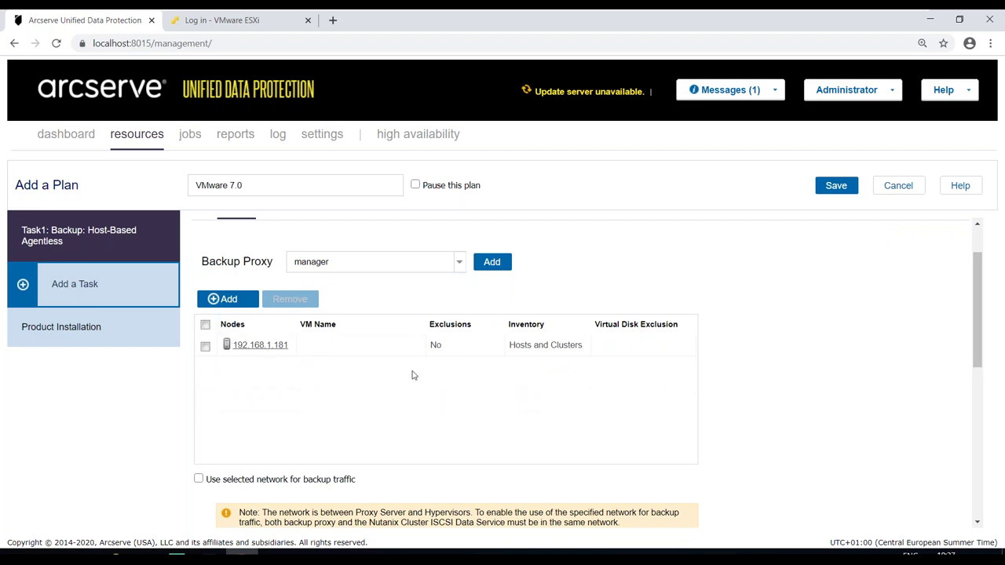
pyautogui.click(450, 351)
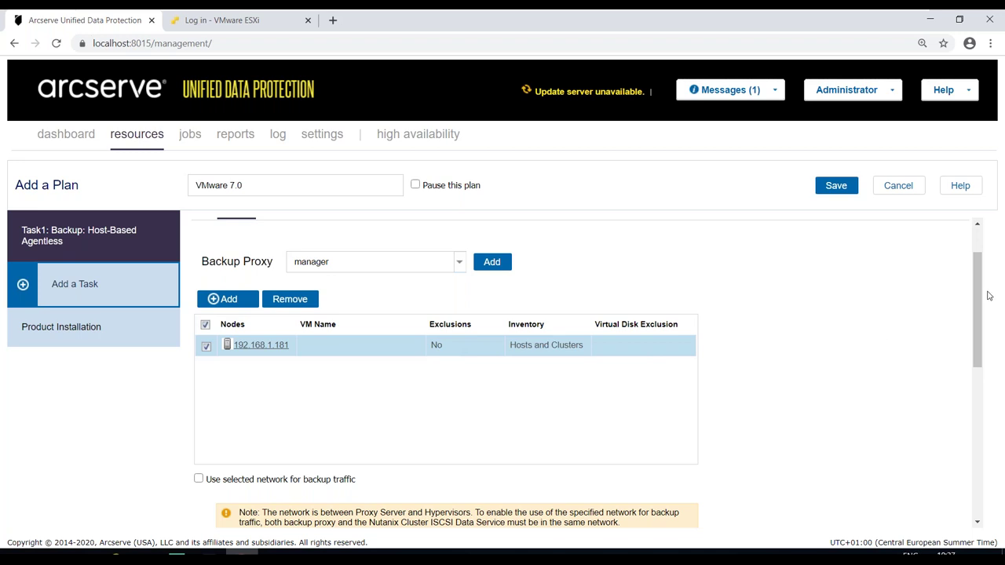
pyautogui.moveTo(980, 296); pyautogui.dragTo(978, 303)
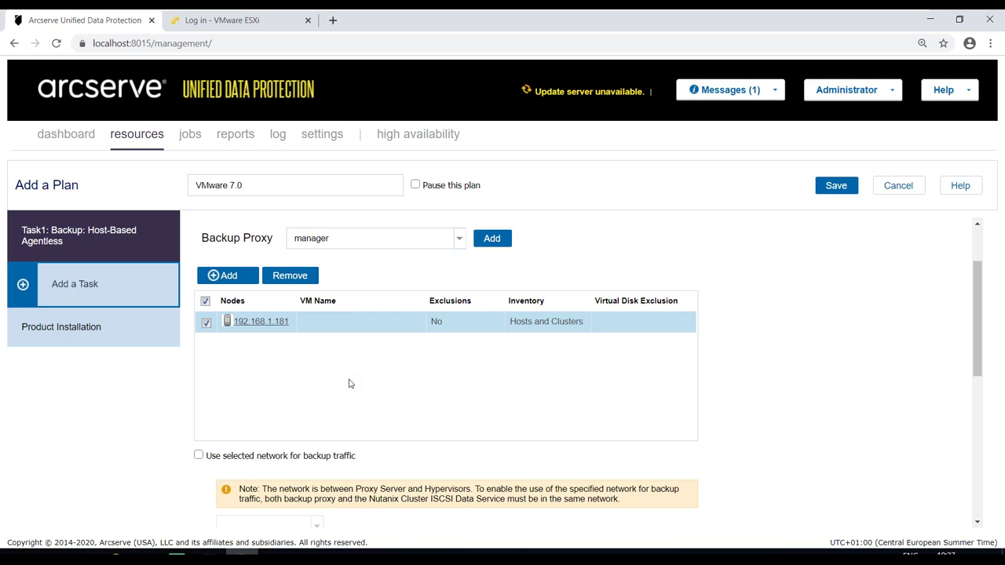
pyautogui.moveTo(978, 311); pyautogui.dragTo(968, 353)
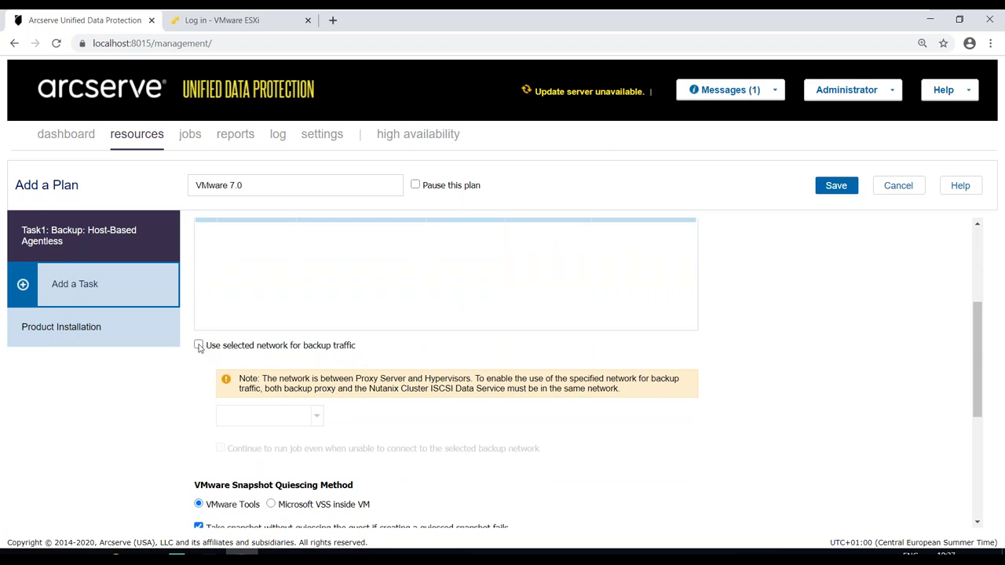
# - Send source backup traffic over the selected network 192.168.1.0/24
pyautogui.click(199, 346)
pyautogui.click(316, 418)
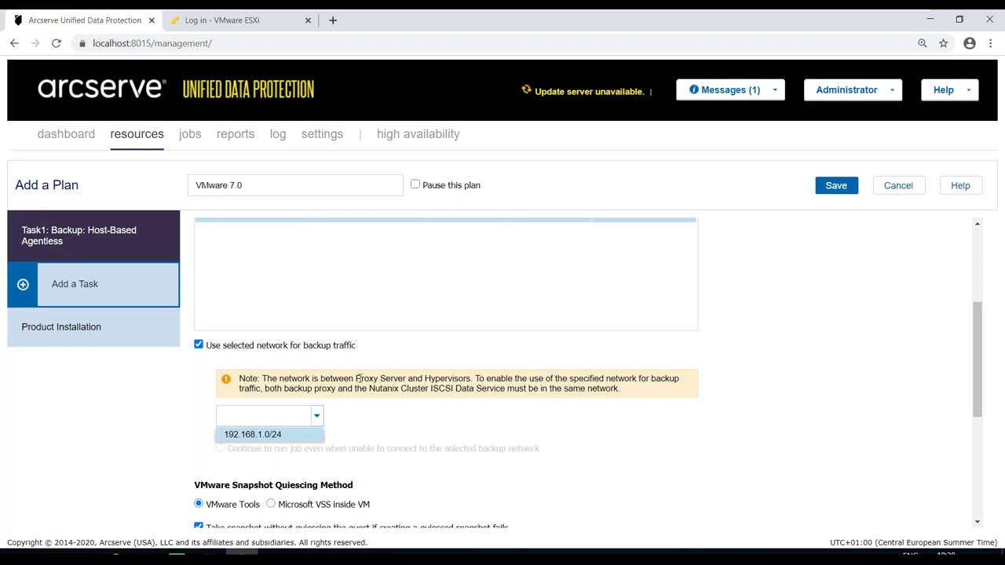
pyautogui.moveTo(356, 378); pyautogui.dragTo(471, 379)
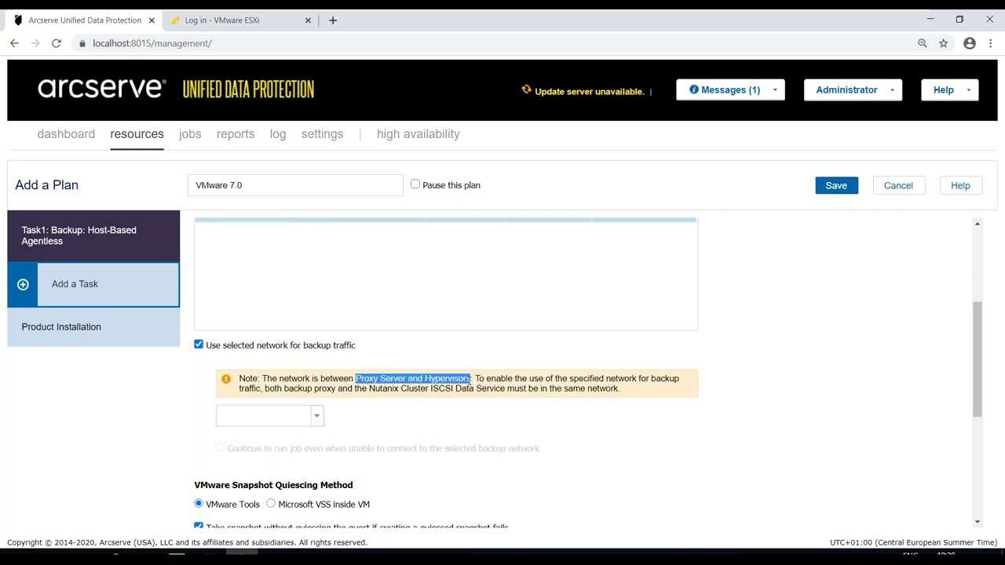
pyautogui.click(302, 417)
pyautogui.click(266, 436)
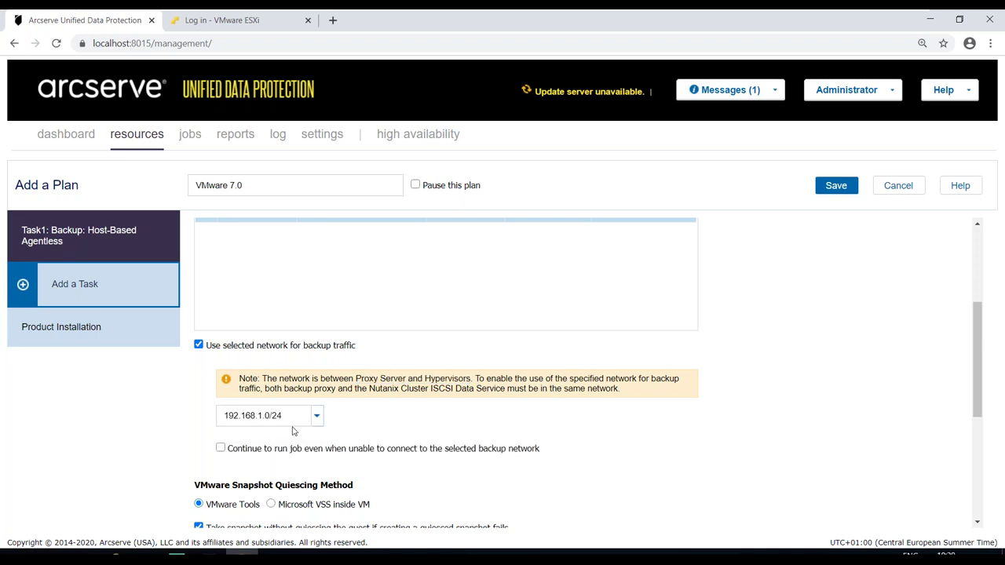
pyautogui.moveTo(973, 367); pyautogui.dragTo(980, 295)
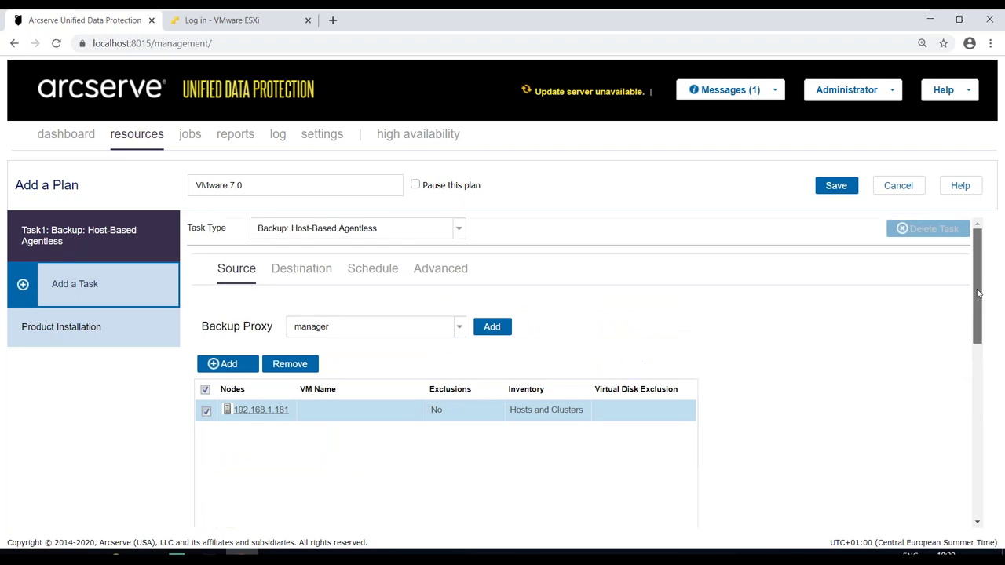
# - On the Destination tab, try selected network 192.168.1.0/24, then turn that option off
pyautogui.click(310, 272)
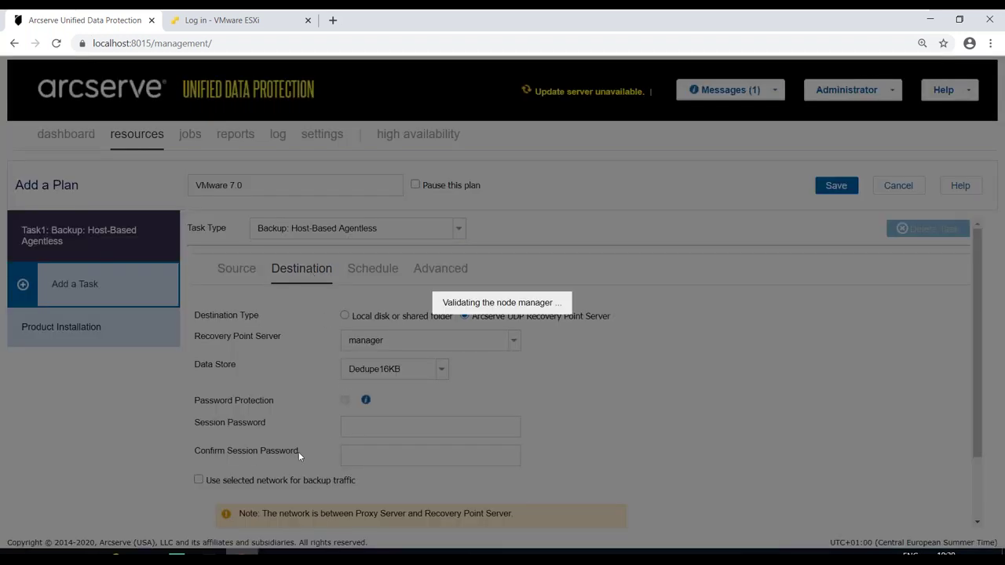
pyautogui.click(198, 479)
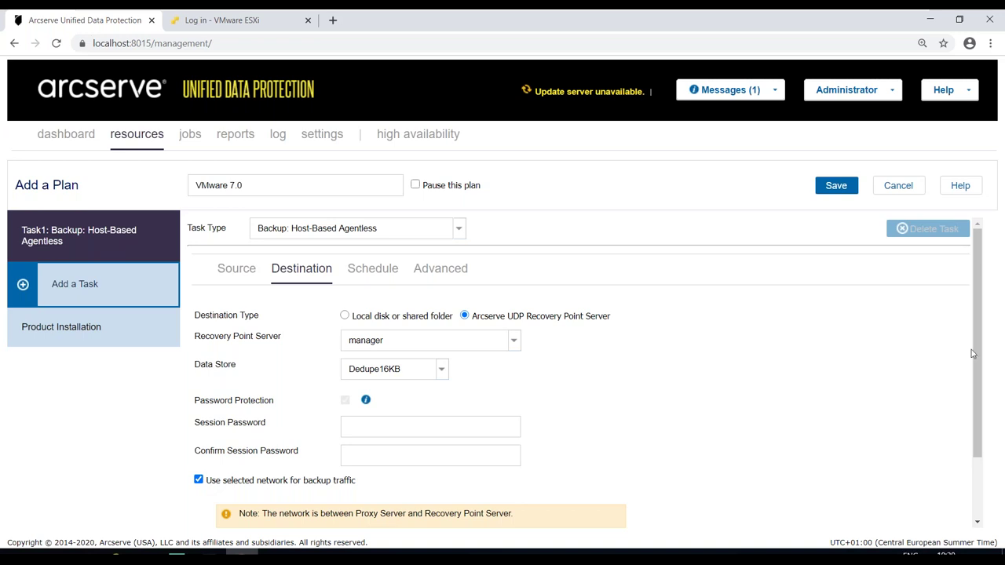
pyautogui.moveTo(975, 356); pyautogui.dragTo(876, 450)
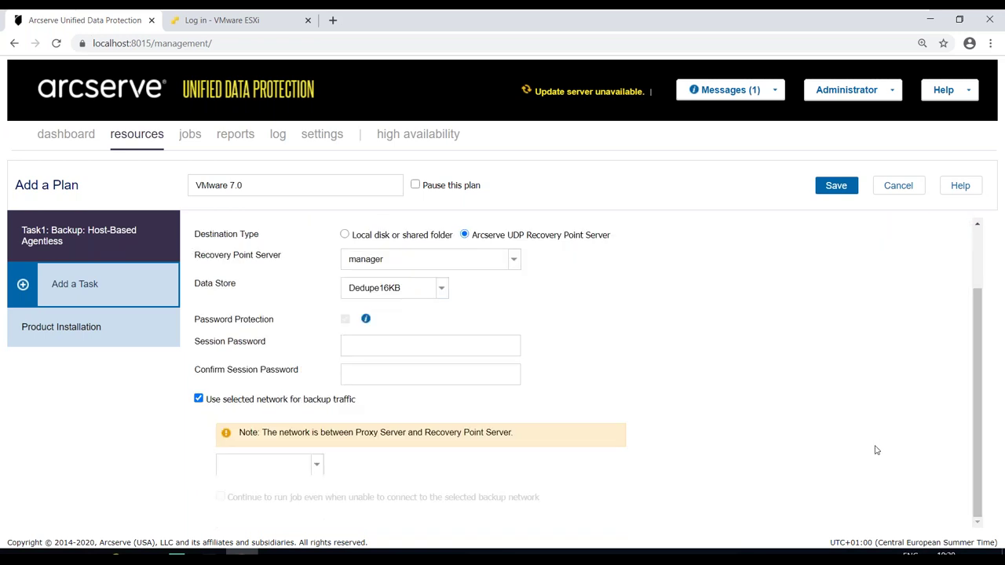
pyautogui.click(317, 466)
pyautogui.click(289, 482)
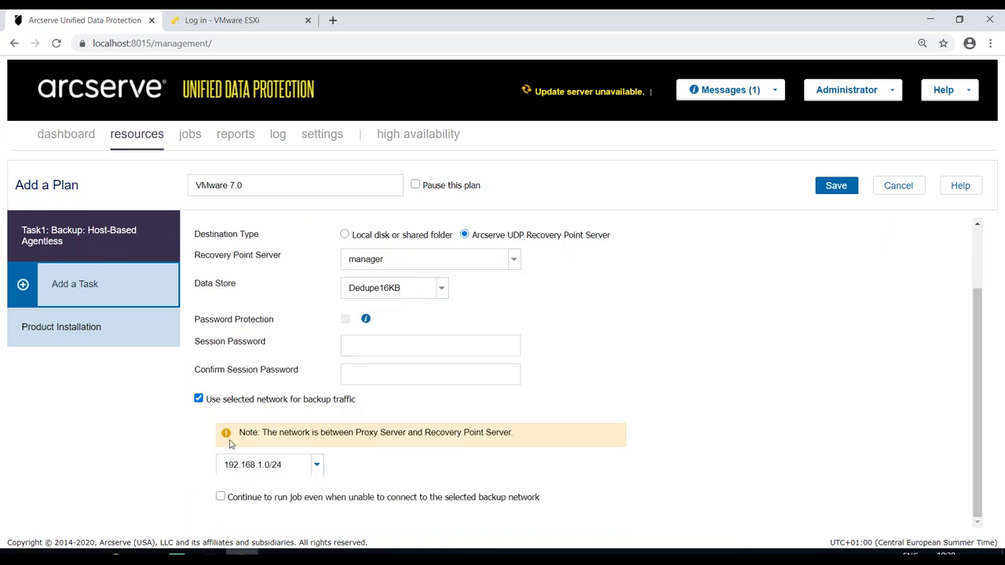
pyautogui.moveTo(359, 434); pyautogui.dragTo(518, 437)
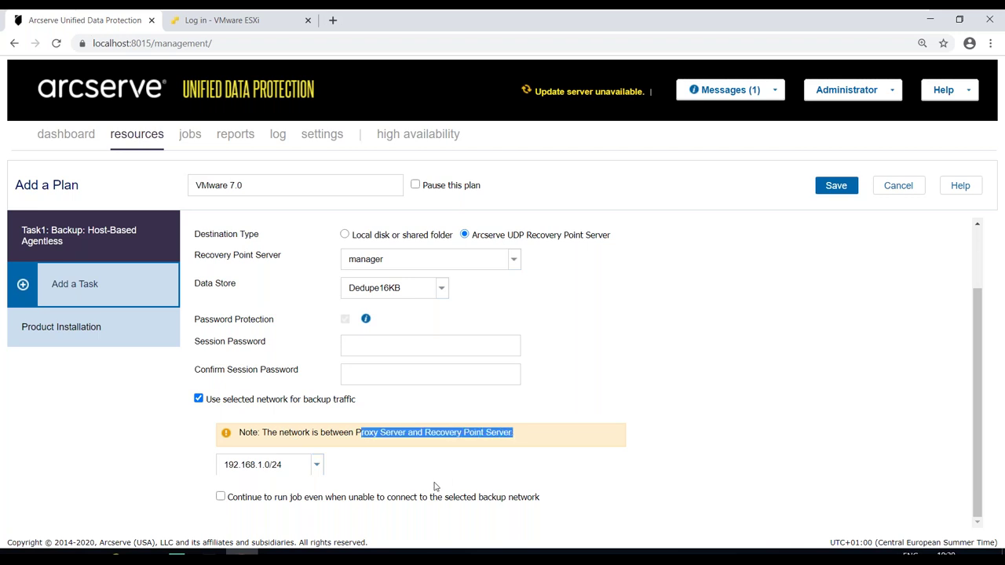
pyautogui.click(199, 400)
pyautogui.scroll(1, 976, 389)
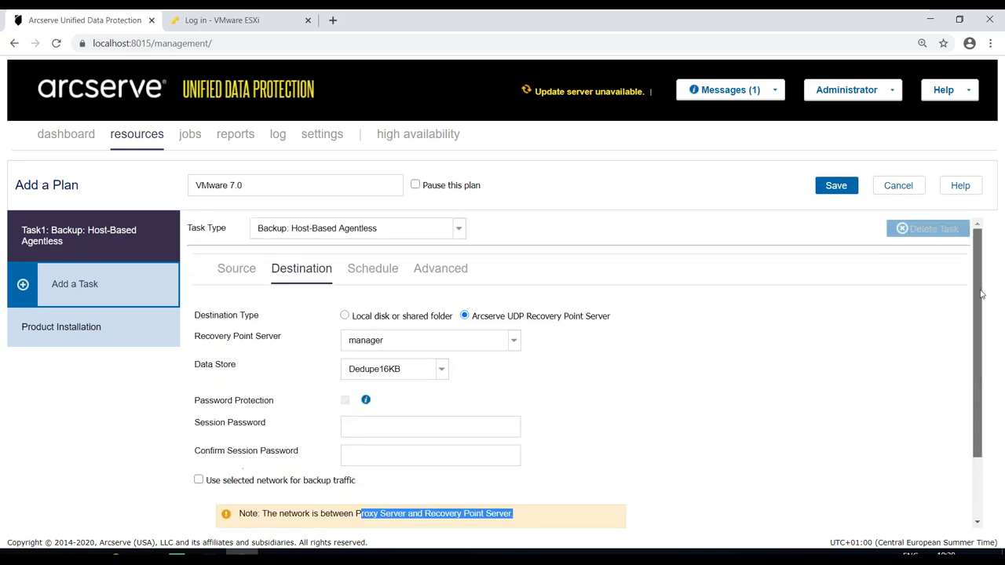
# - Turn off the selected backup network on the Source tab and scroll to VMware Transport Method
pyautogui.click(241, 274)
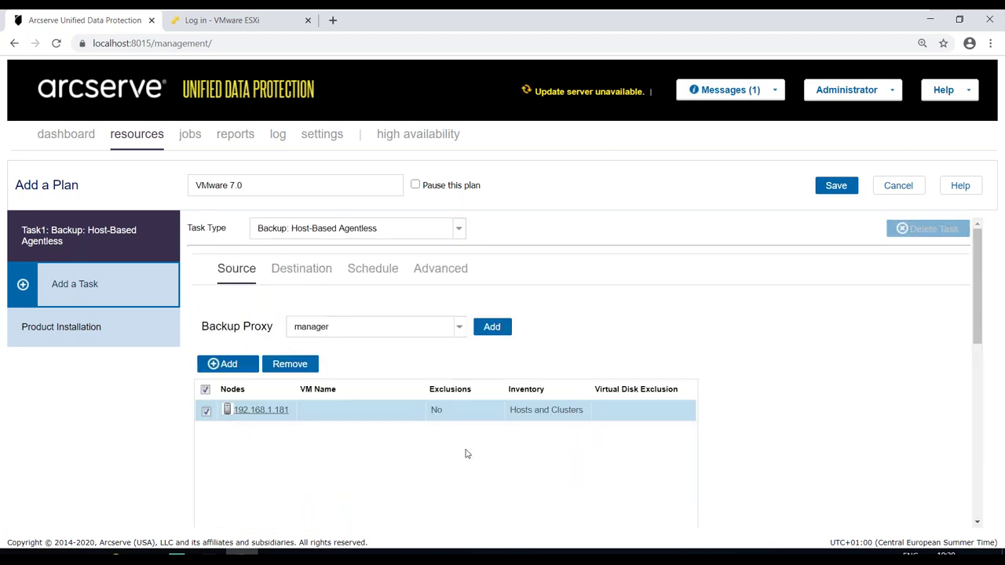
pyautogui.scroll(-3, 981, 318)
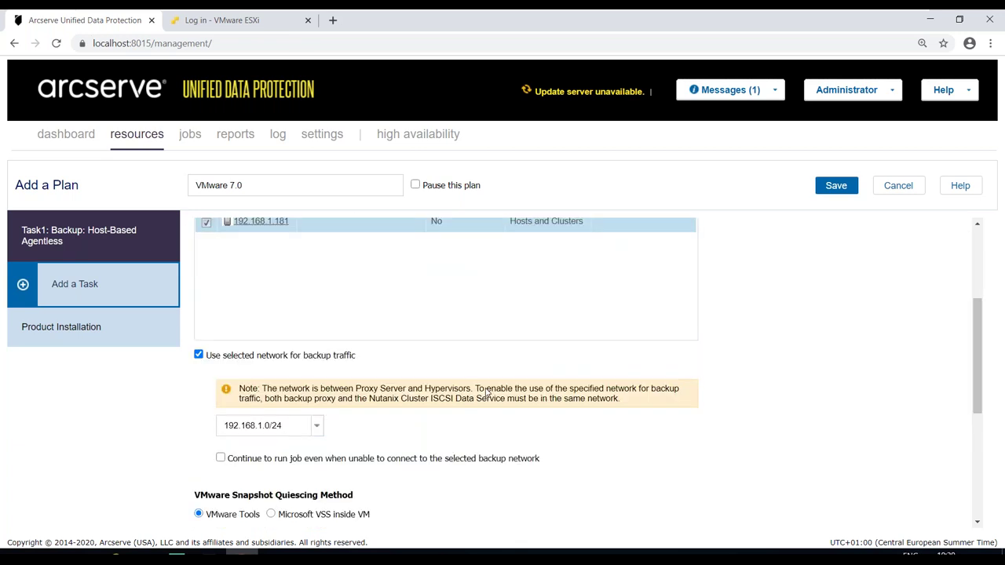
pyautogui.click(199, 355)
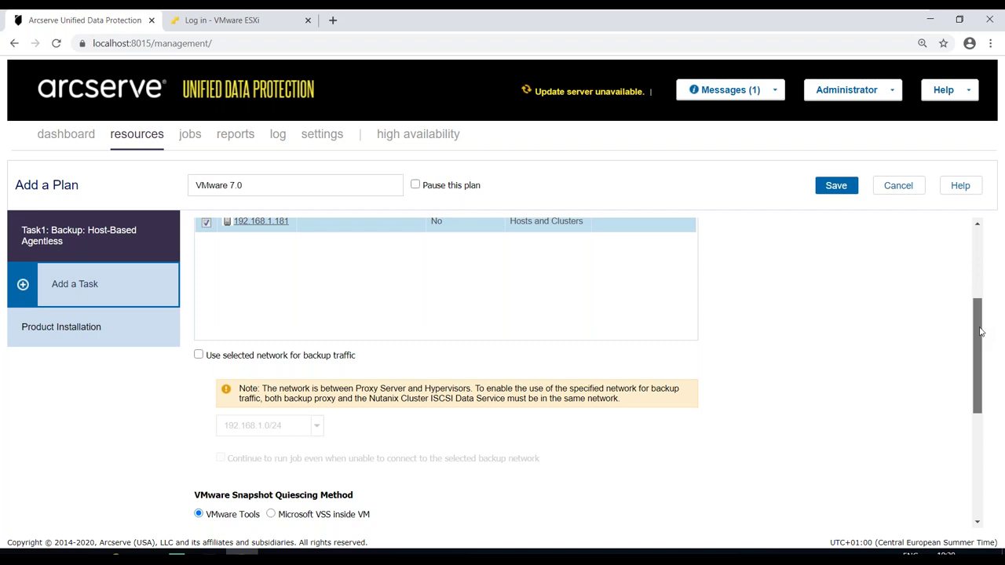
pyautogui.moveTo(980, 332); pyautogui.dragTo(979, 386)
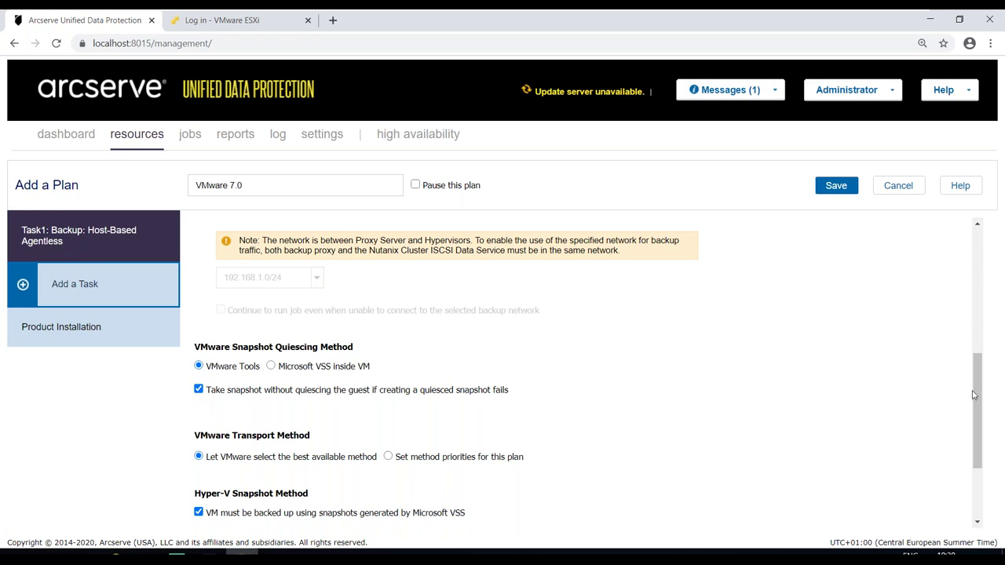
pyautogui.moveTo(974, 388); pyautogui.dragTo(974, 407)
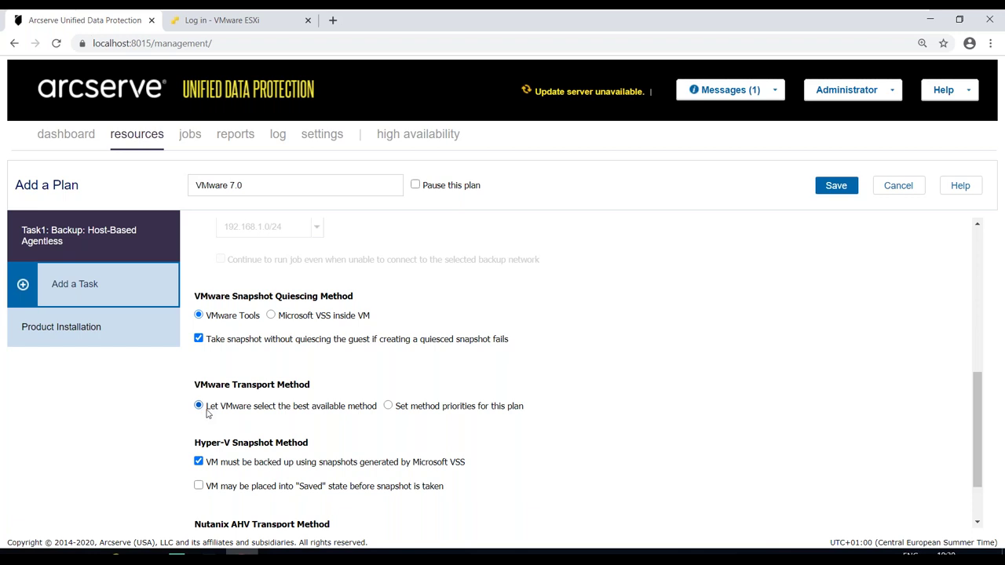
# - Switch to plan-set transport method priorities and review the HotAdd, NBDSSL, SAN and NBD entries
pyautogui.click(387, 406)
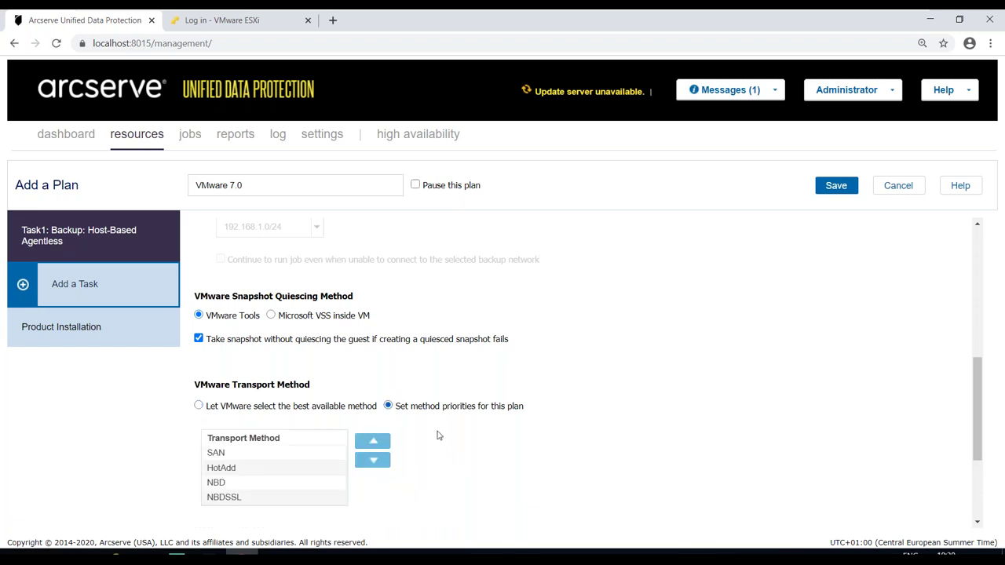
pyautogui.moveTo(977, 404); pyautogui.dragTo(977, 418)
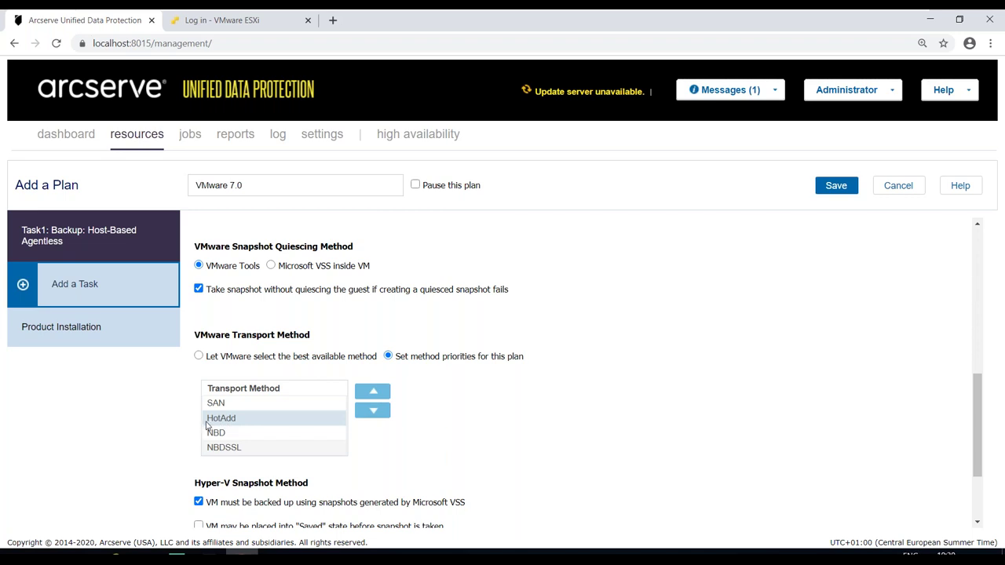
pyautogui.click(218, 423)
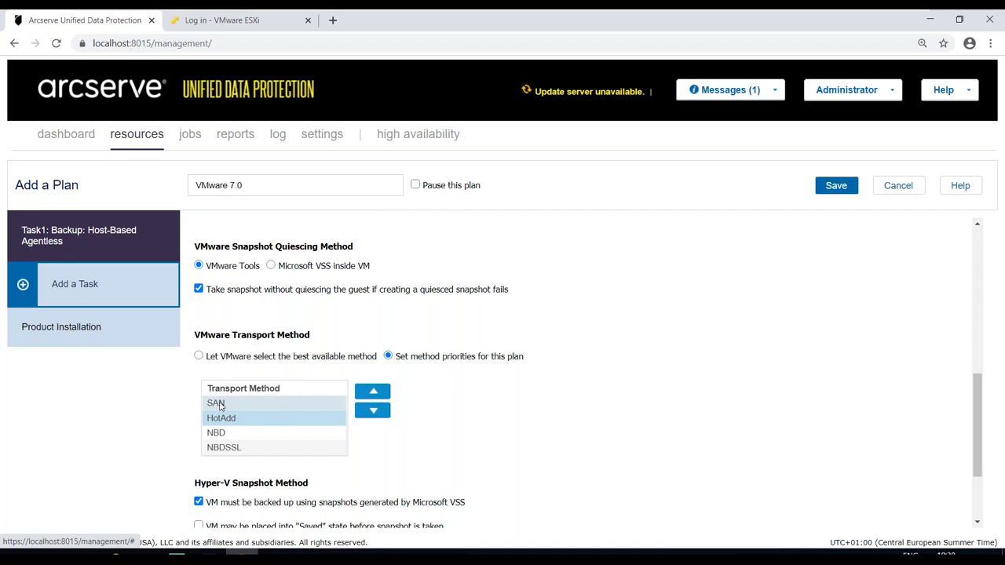
pyautogui.click(215, 449)
pyautogui.click(216, 404)
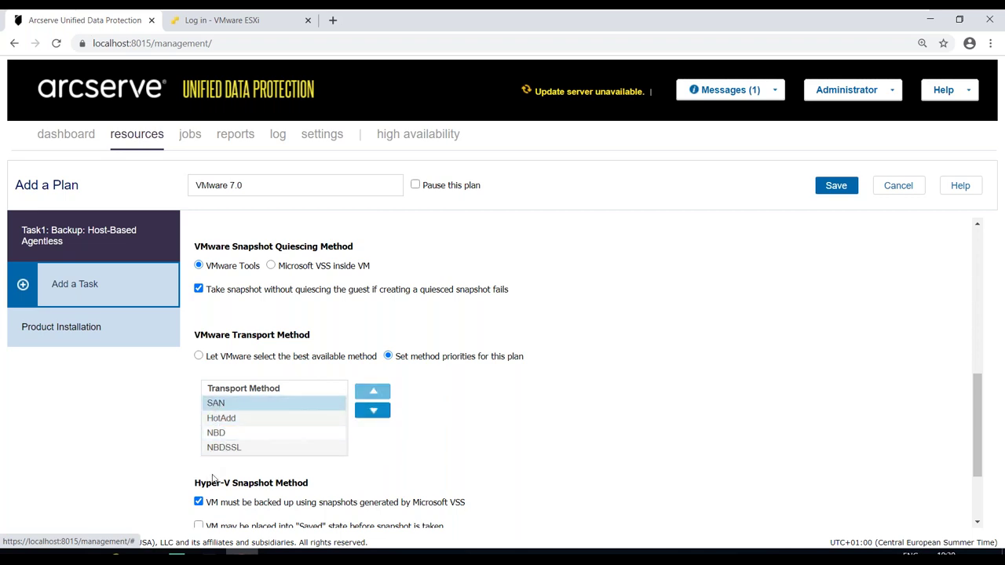
pyautogui.click(222, 450)
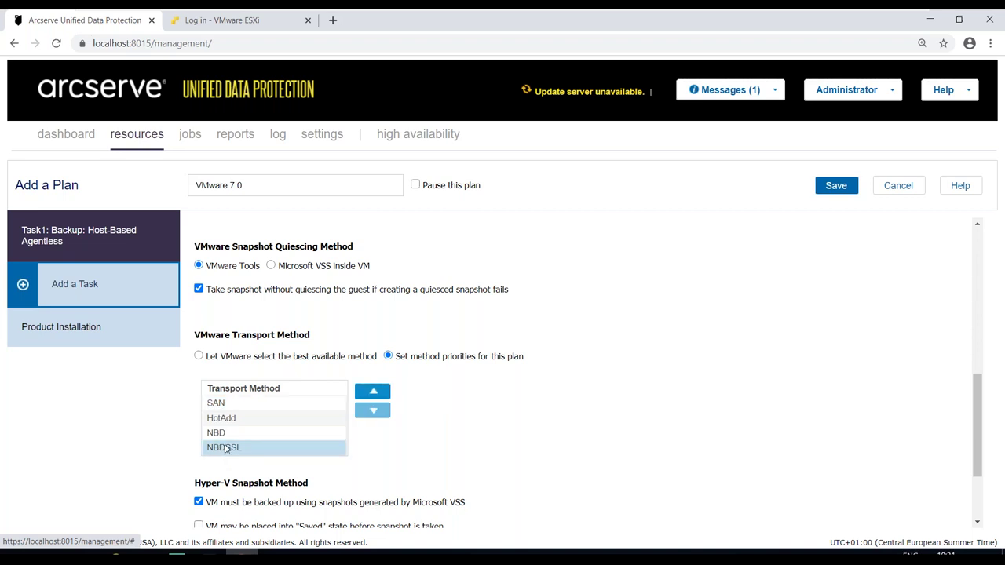
pyautogui.click(228, 434)
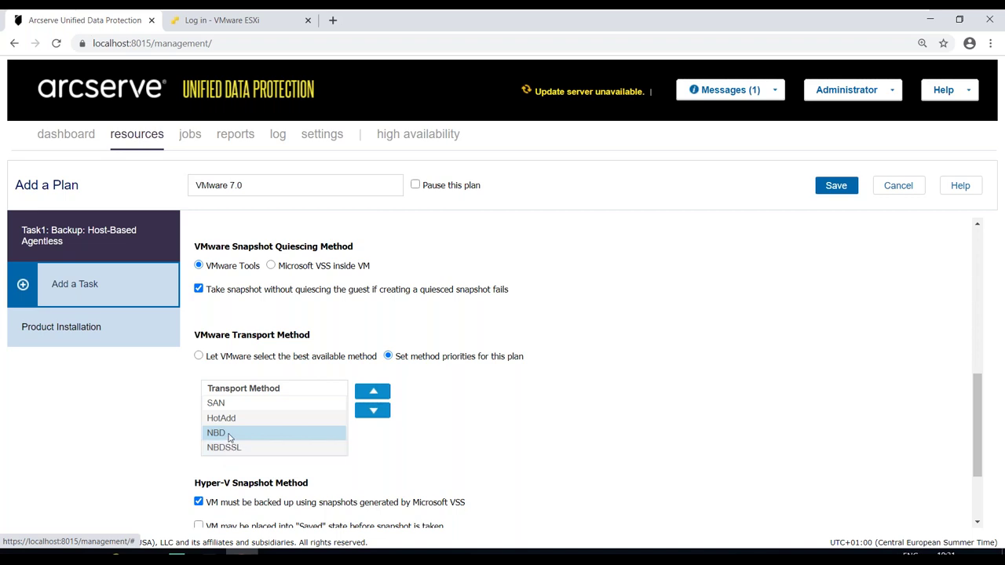
pyautogui.click(231, 419)
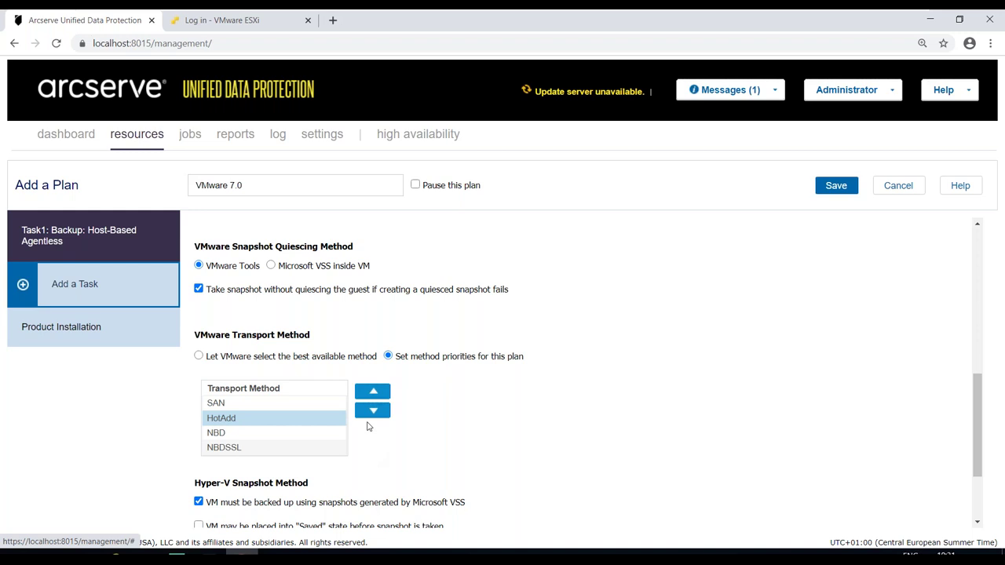
# - Move NBD to the top so the order reads NBD, SAN, HotAdd, NBDSSL
pyautogui.scroll(1, 465, 426)
pyautogui.scroll(6, 465, 426)
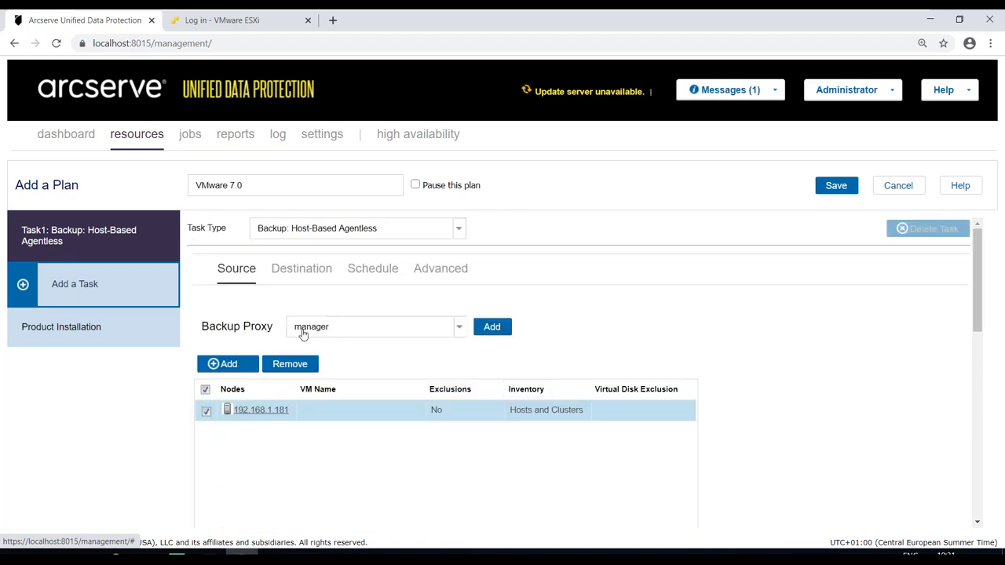
pyautogui.scroll(-2, 304, 335)
pyautogui.scroll(-4, 304, 335)
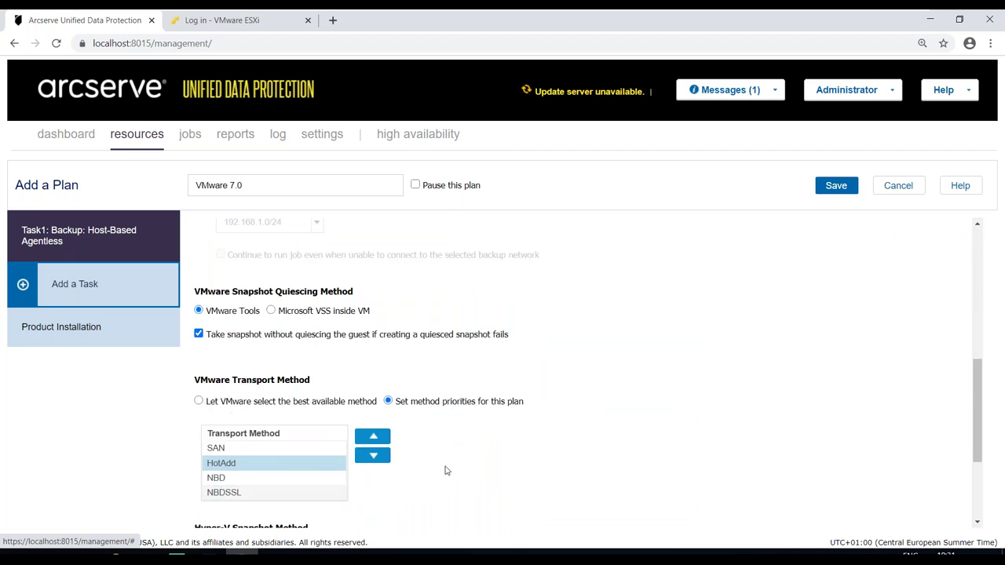
pyautogui.click(228, 449)
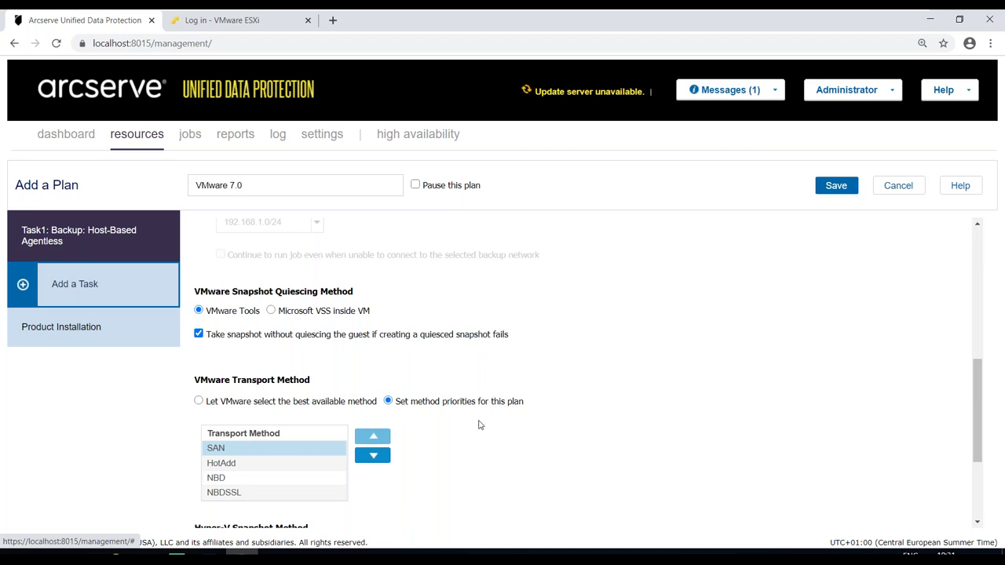
pyautogui.click(220, 478)
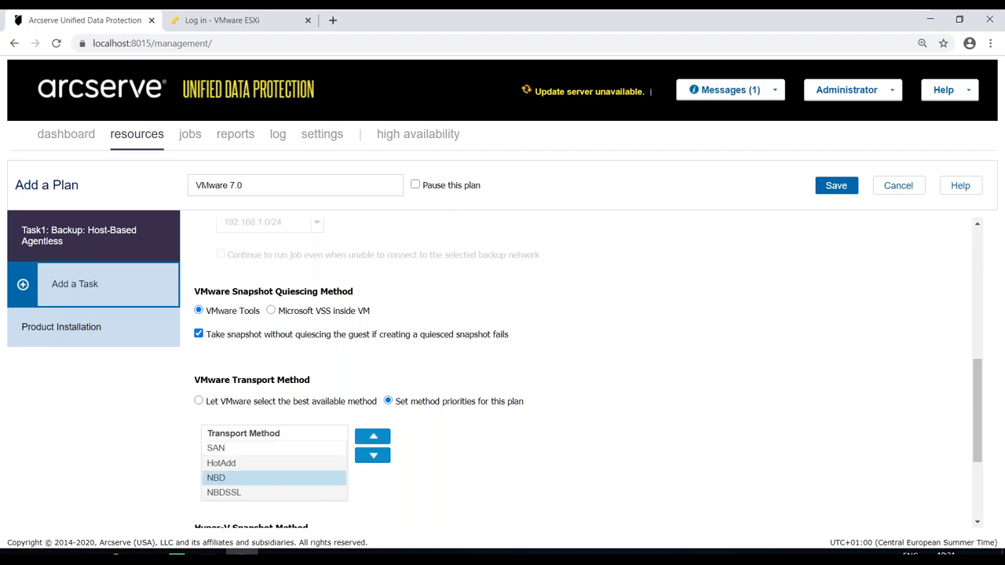
pyautogui.click(372, 442)
pyautogui.click(373, 442)
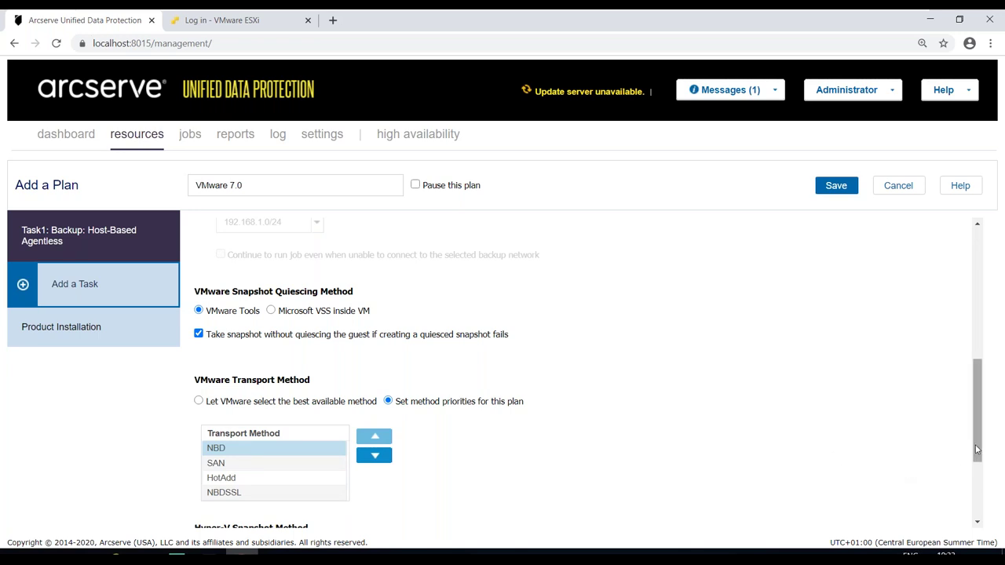
pyautogui.moveTo(976, 449); pyautogui.dragTo(976, 331)
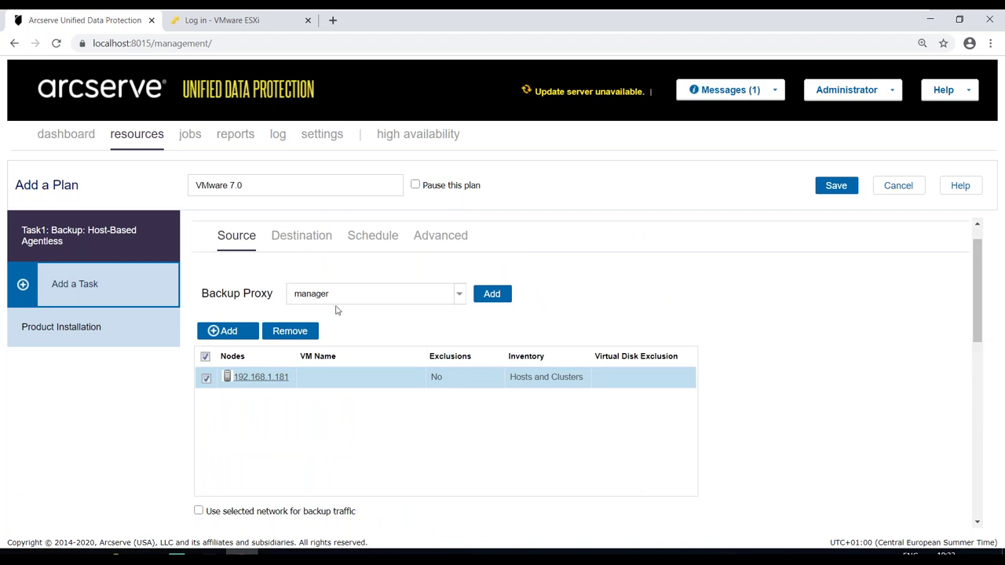
# - On the backup task's Destination settings, enter the session password and confirm it
pyautogui.click(302, 238)
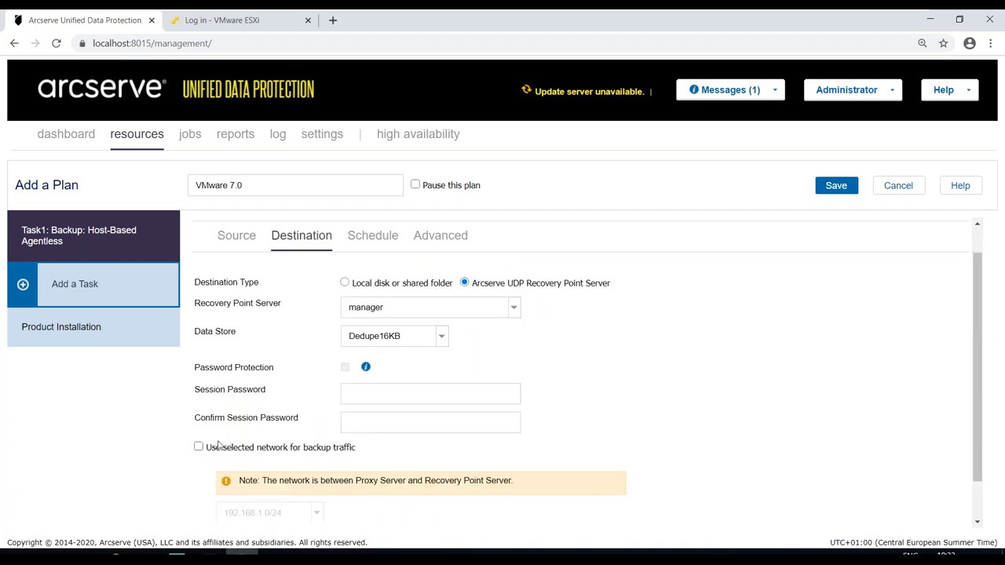
pyautogui.click(357, 394)
pyautogui.click(358, 424)
pyautogui.moveTo(978, 401); pyautogui.dragTo(976, 347)
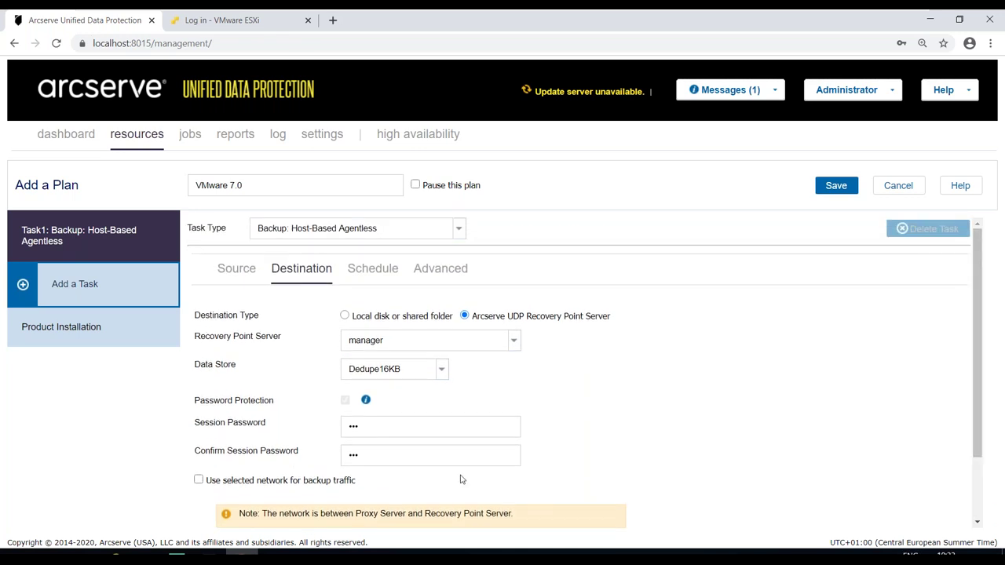
# - Open the Daily Incremental Backup schedule (10:00 PM every day, retain 7) for editing
pyautogui.click(372, 271)
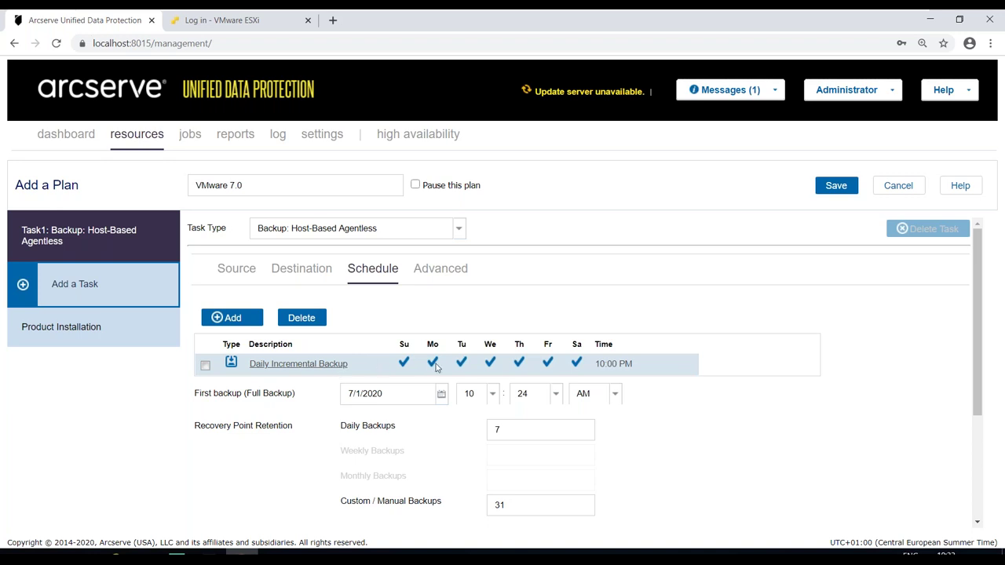
pyautogui.click(299, 368)
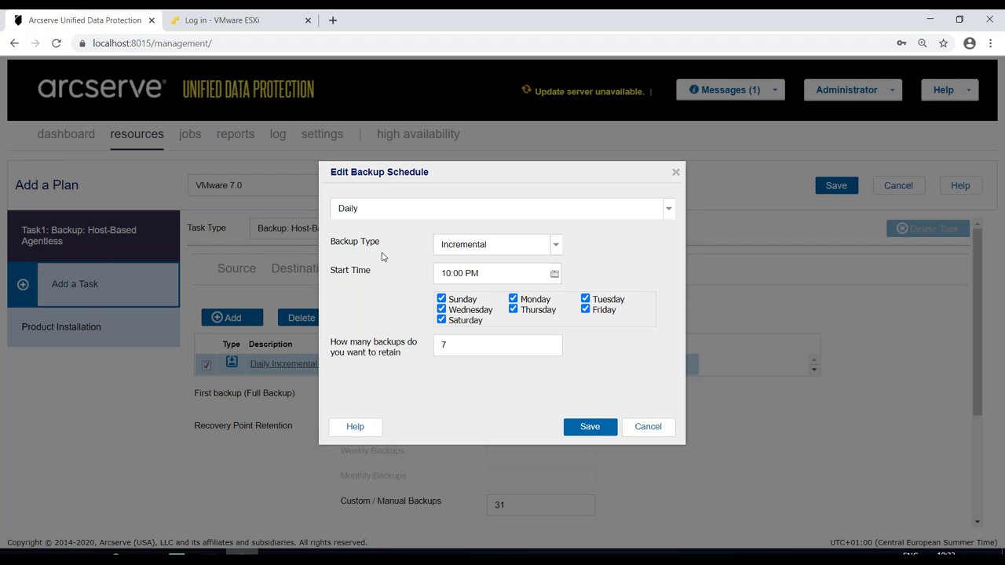
# - Keep the daily incremental backup Monday to Friday only and retain 10 backups
pyautogui.click(445, 247)
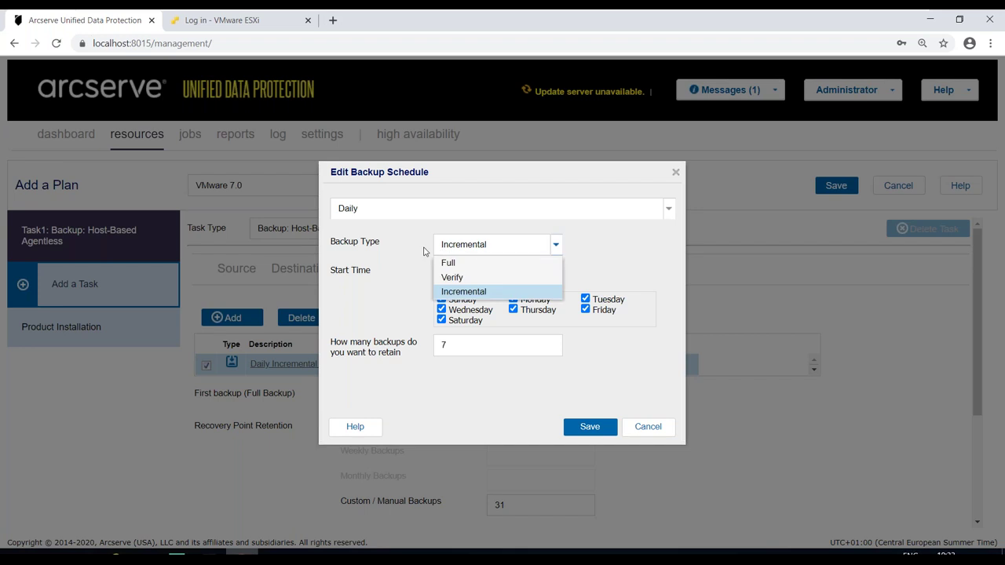
pyautogui.click(420, 245)
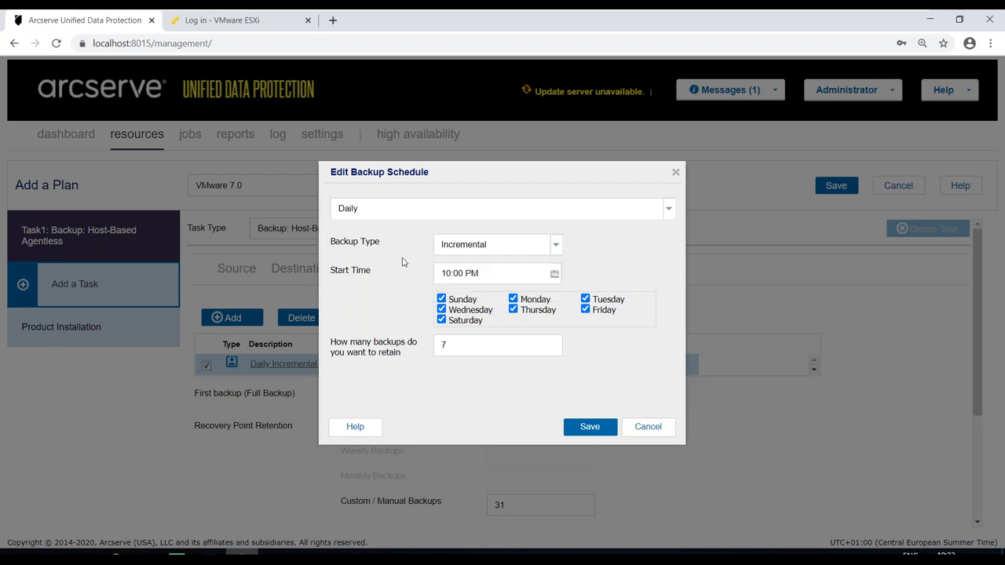
pyautogui.click(441, 299)
pyautogui.click(441, 320)
pyautogui.press('Tab')
pyautogui.write('10')
pyautogui.click(587, 436)
pyautogui.click(230, 319)
# - Add a weekly incremental backup schedule running on Saturday
pyautogui.click(232, 338)
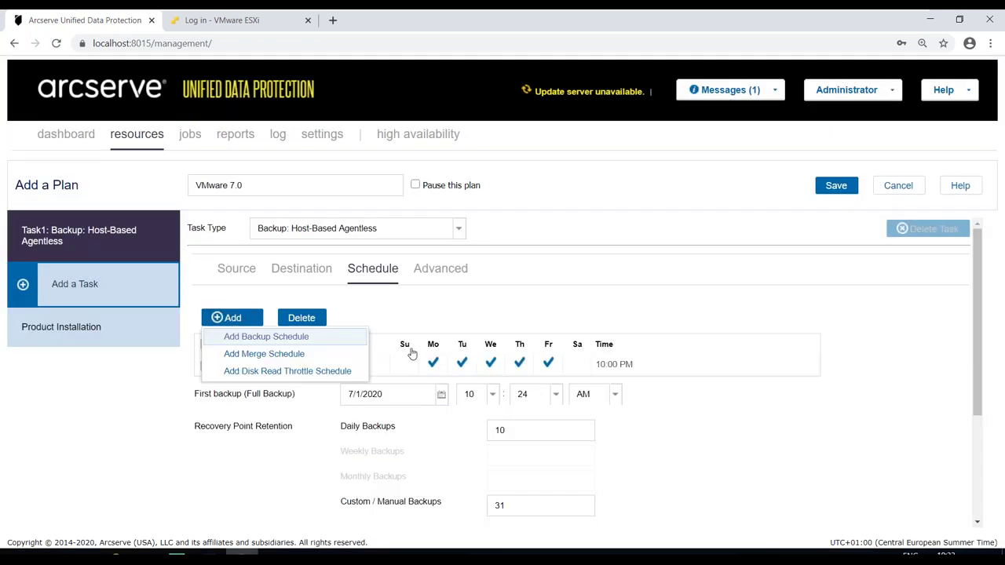
pyautogui.click(443, 248)
pyautogui.click(399, 210)
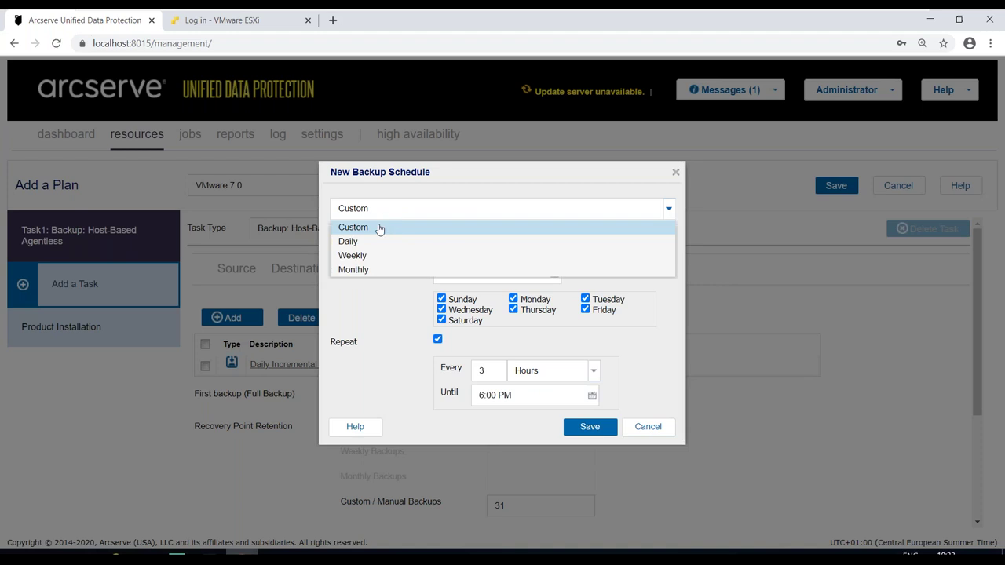
pyautogui.click(353, 255)
pyautogui.click(606, 274)
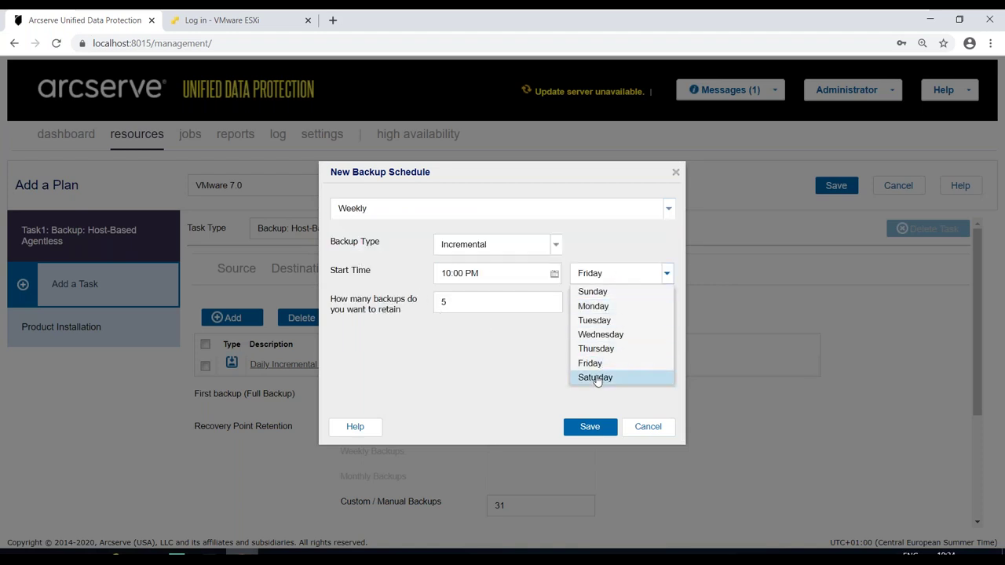
pyautogui.click(593, 378)
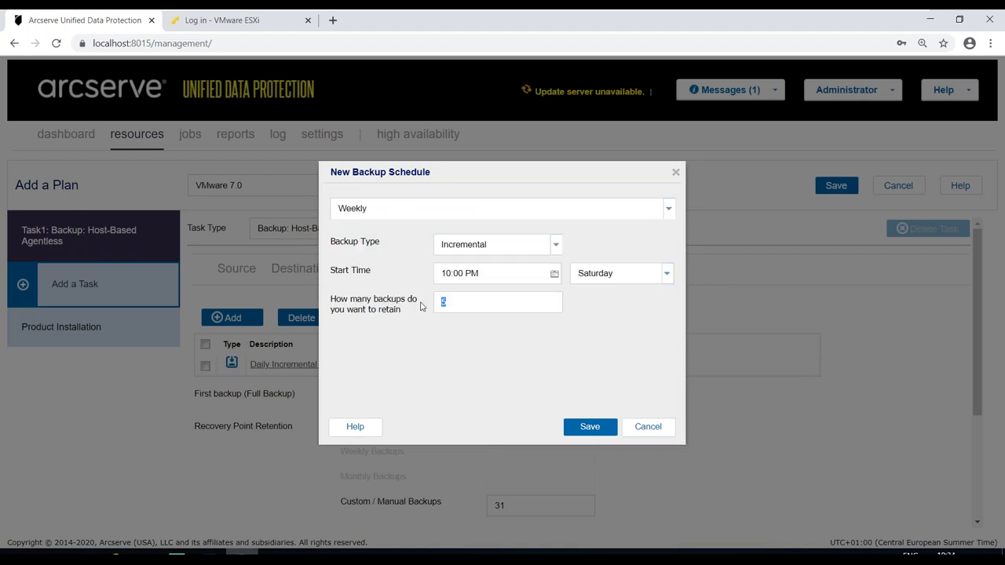
pyautogui.click(593, 434)
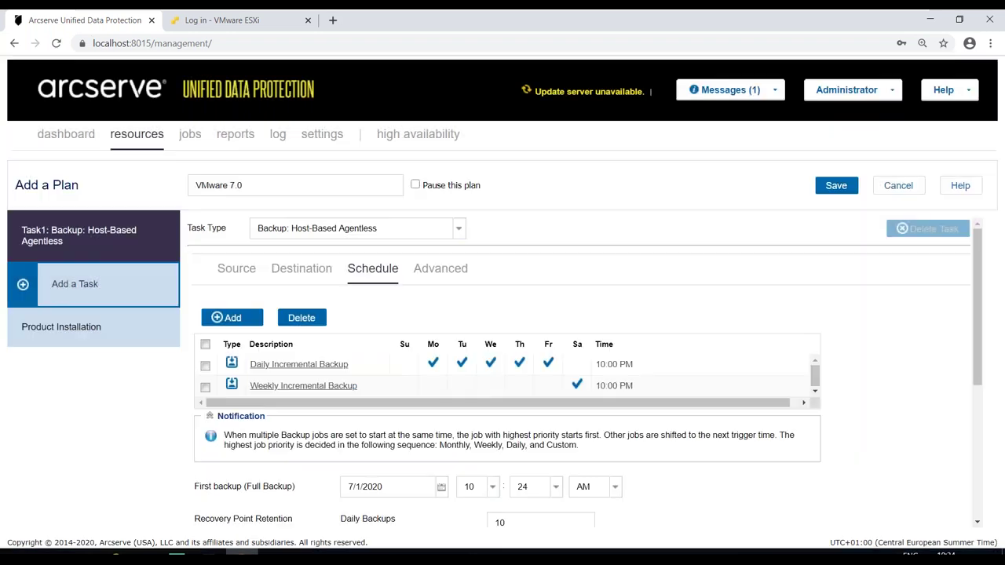
# - Add a monthly incremental backup schedule retaining 6 backups instead of 12
pyautogui.click(250, 319)
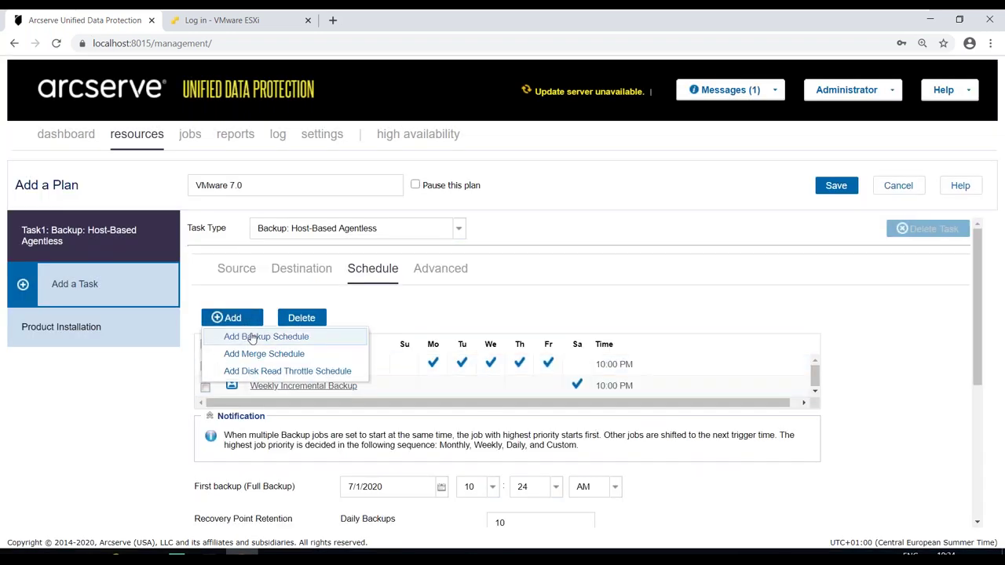
pyautogui.click(310, 338)
pyautogui.click(398, 211)
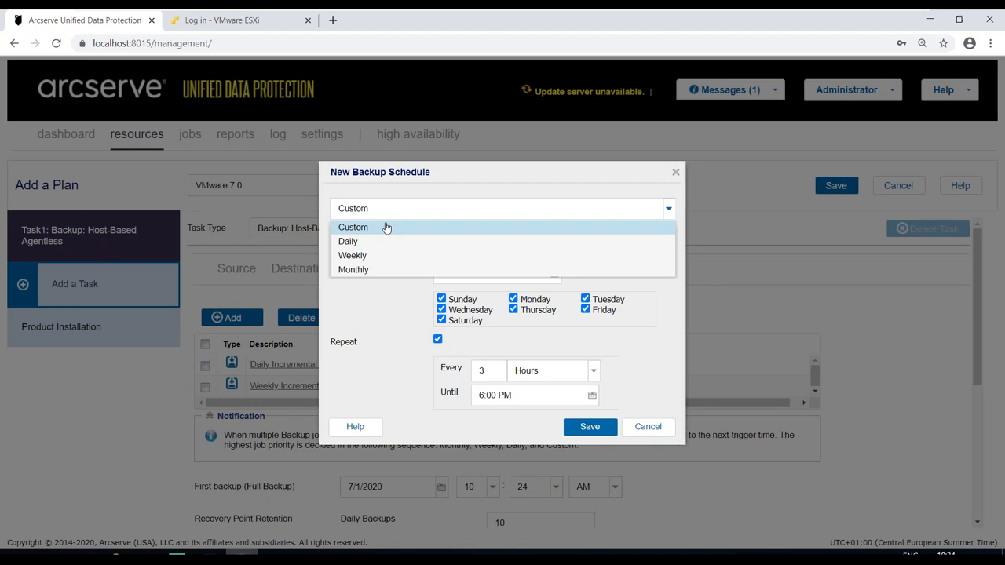
pyautogui.click(354, 269)
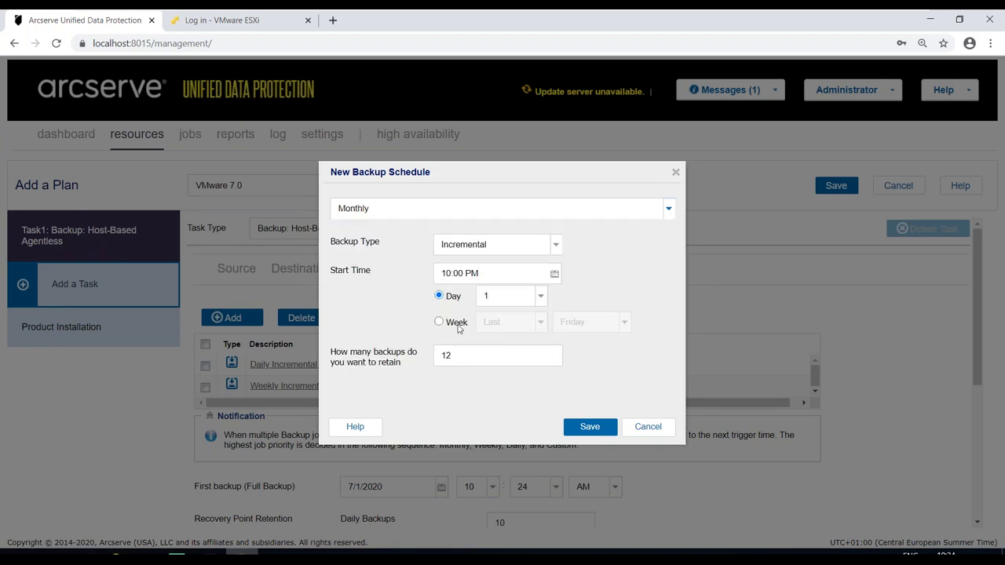
pyautogui.moveTo(458, 356); pyautogui.dragTo(395, 350)
pyautogui.write('6')
pyautogui.click(589, 426)
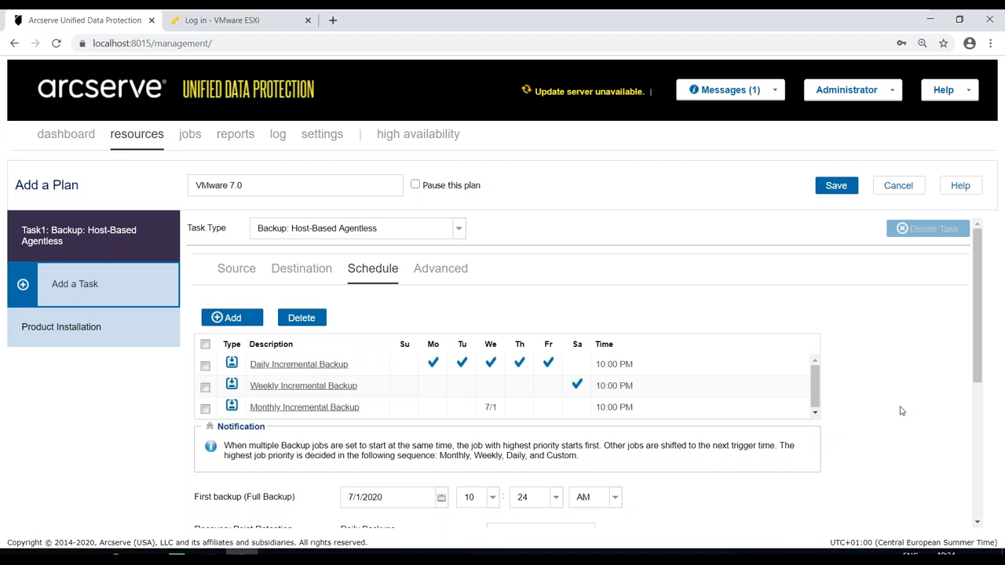
pyautogui.scroll(-1, 978, 382)
pyautogui.scroll(-1, 978, 382)
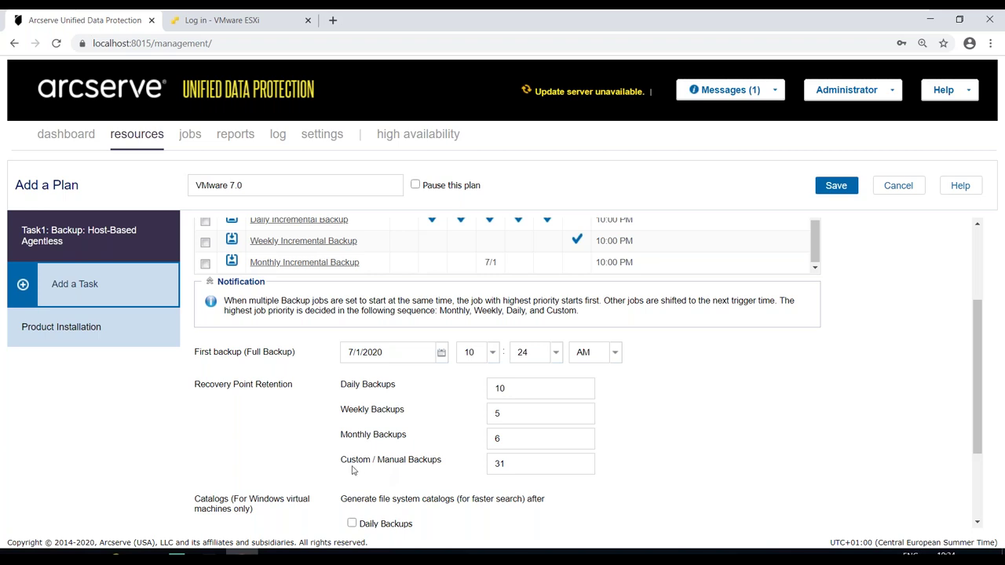
pyautogui.scroll(3, 350, 465)
pyautogui.click(229, 321)
pyautogui.click(255, 335)
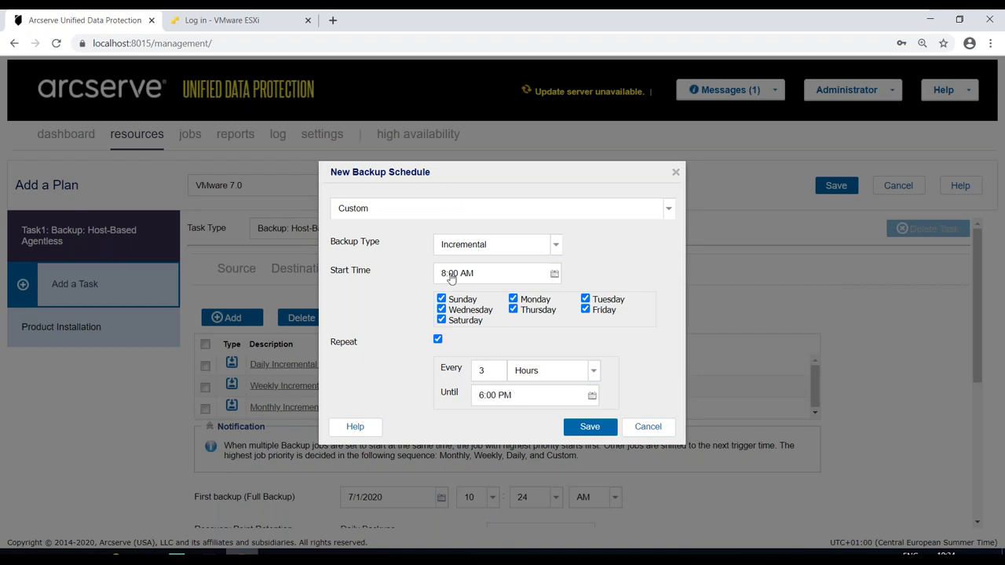
pyautogui.click(530, 376)
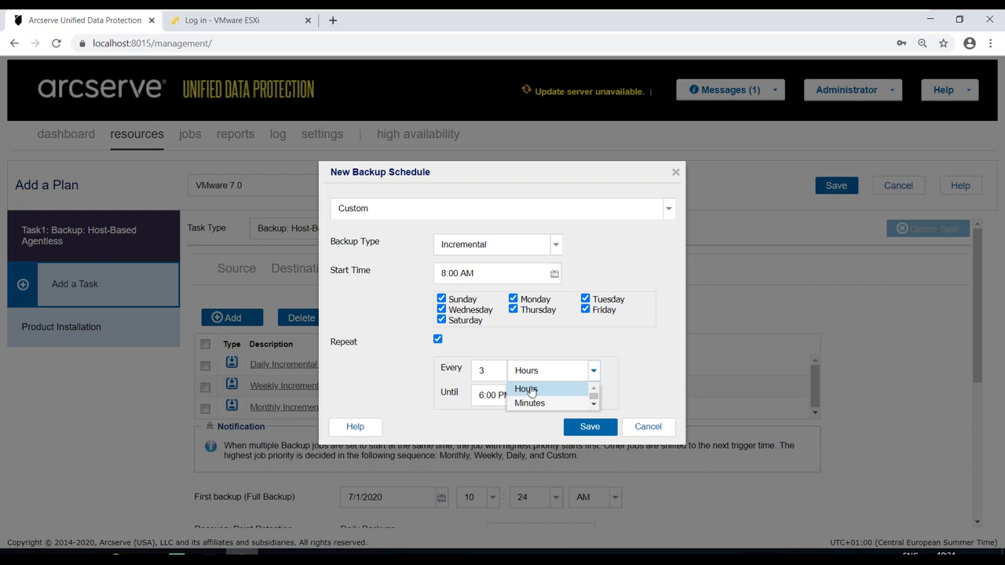
pyautogui.click(529, 403)
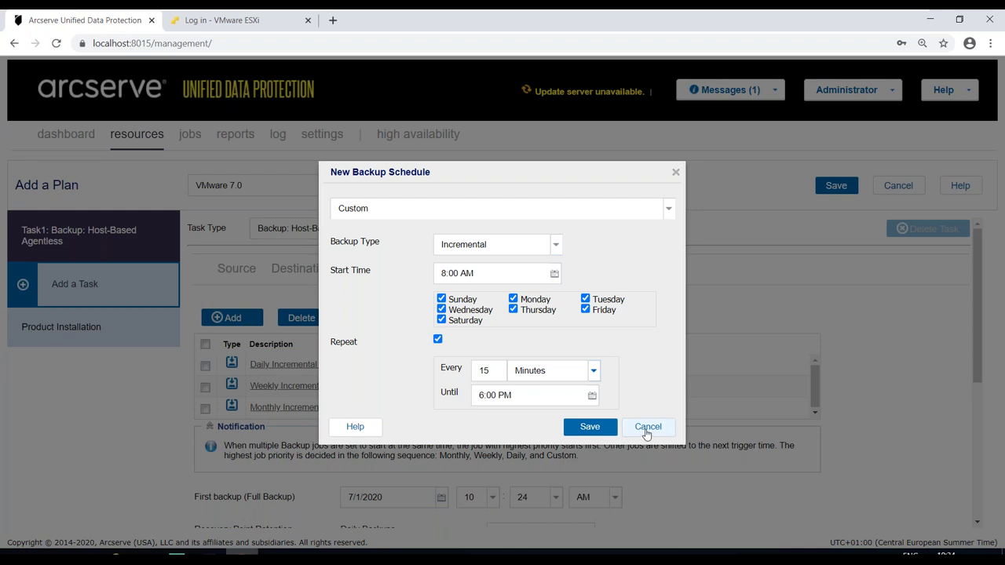
pyautogui.click(645, 426)
pyautogui.scroll(-3, 735, 464)
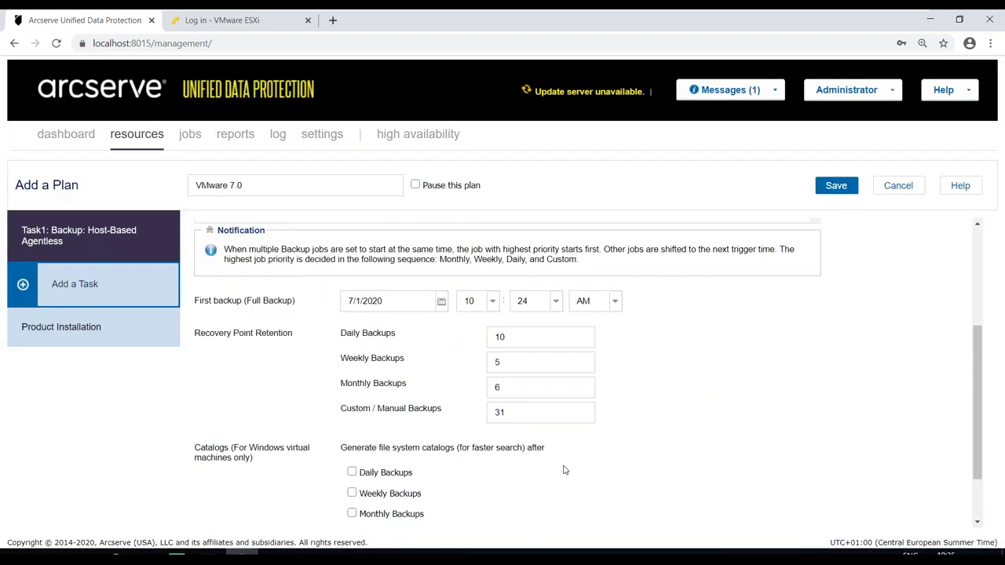
# - Change the Custom / Manual Backups retention from 31 to 1
pyautogui.moveTo(504, 412); pyautogui.dragTo(433, 418)
pyautogui.write('1')
pyautogui.moveTo(976, 370); pyautogui.dragTo(970, 440)
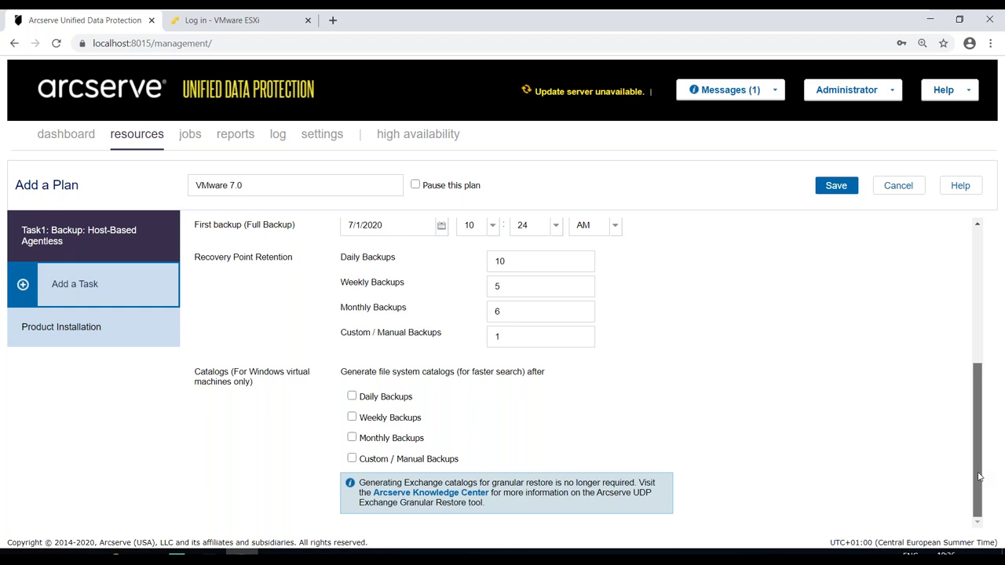
pyautogui.moveTo(978, 477); pyautogui.dragTo(981, 320)
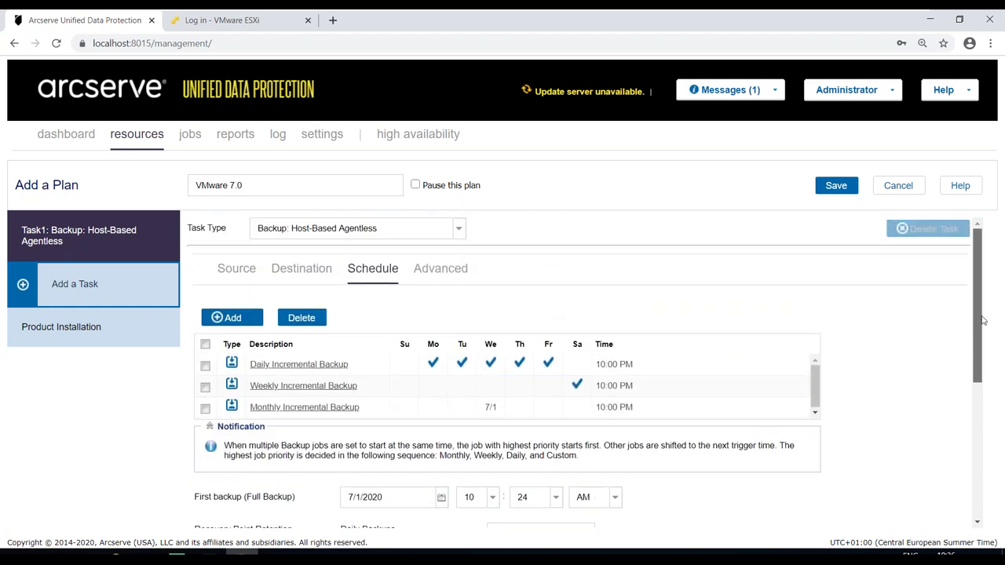
# - Set the backup task's Advanced snapshot type to use hardware snapshots wherever possible
pyautogui.click(442, 271)
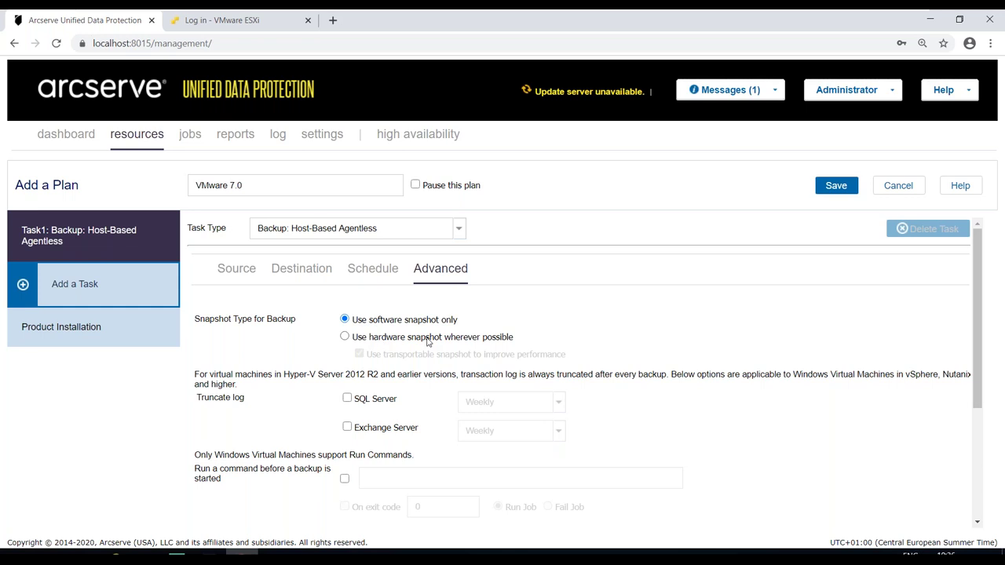
pyautogui.moveTo(427, 341)
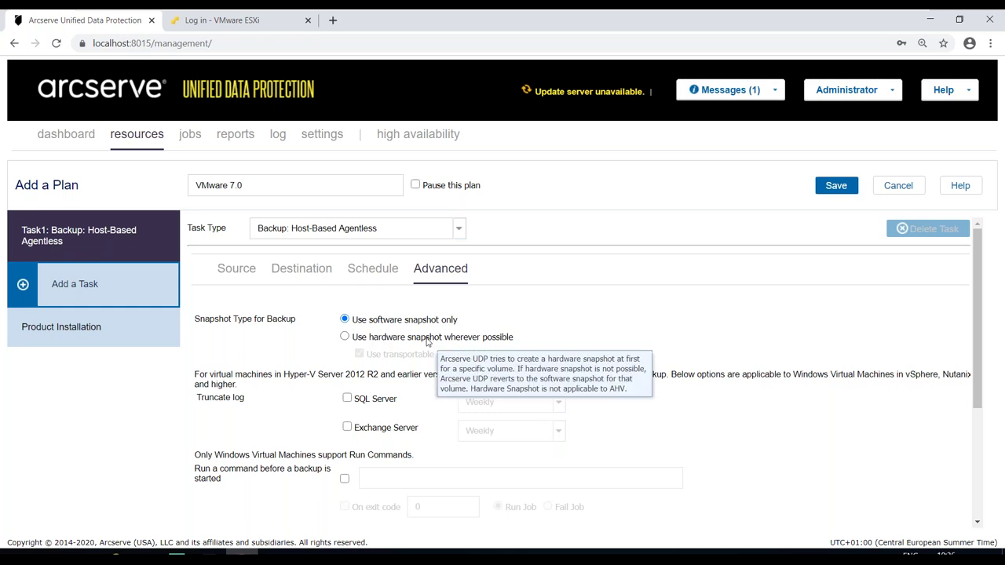
pyautogui.click(345, 337)
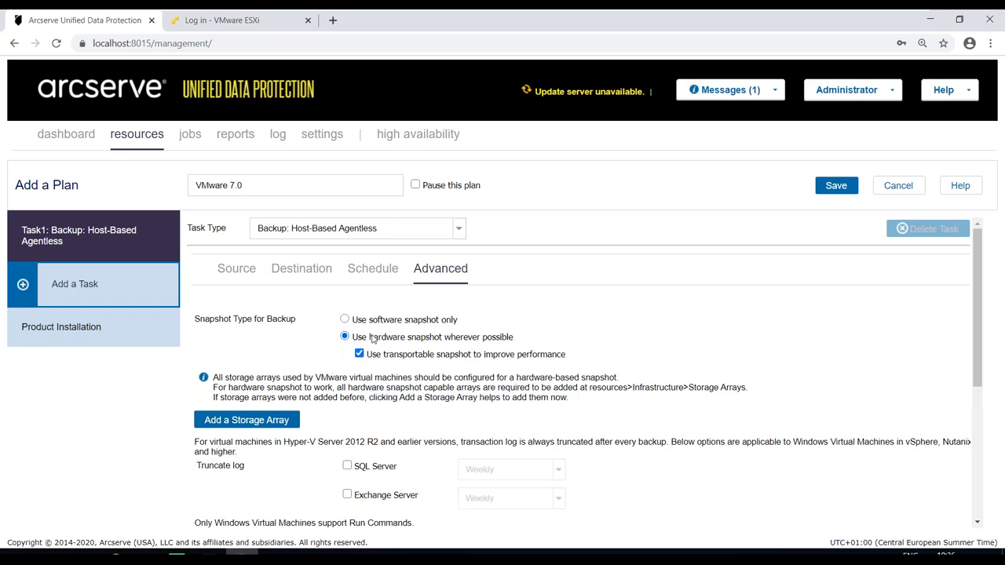
# - Begin adding a NetApp storage array, then cancel without adding it
pyautogui.click(281, 423)
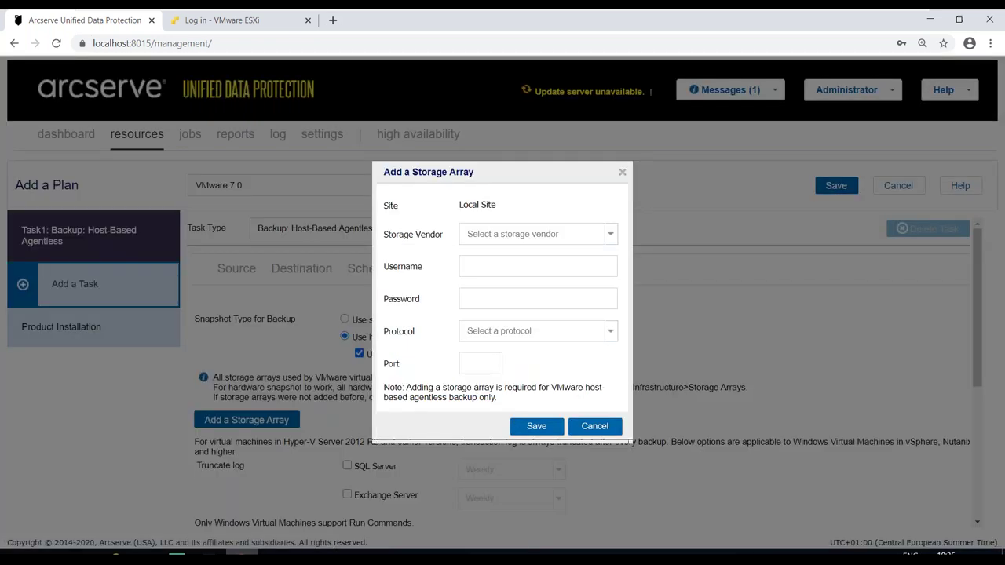
pyautogui.click(610, 234)
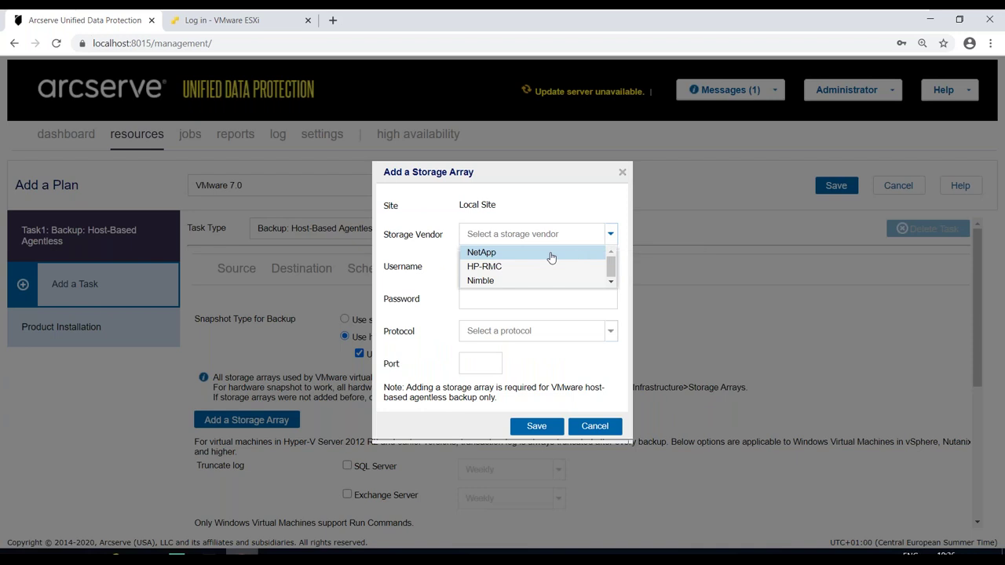
pyautogui.click(505, 255)
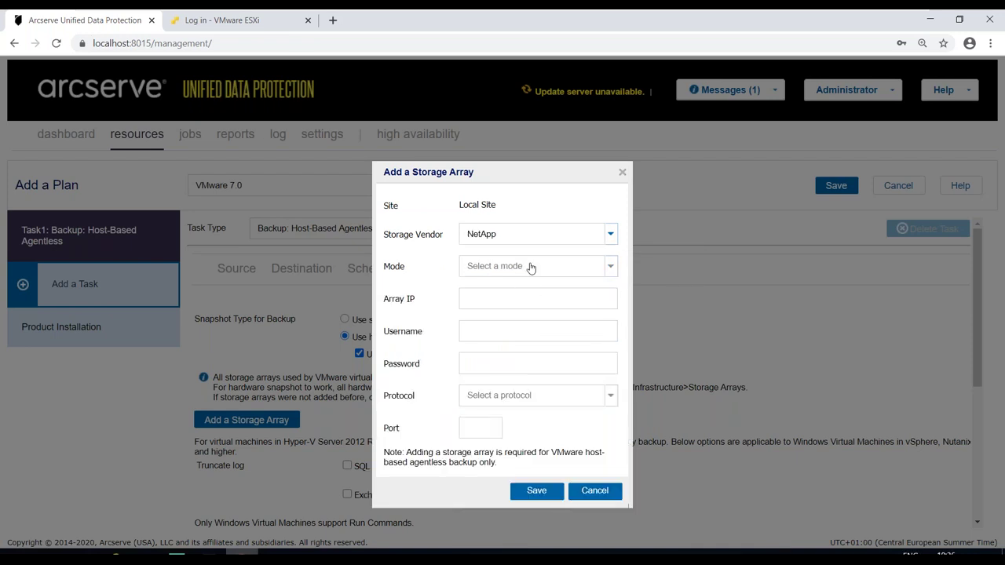
pyautogui.click(530, 268)
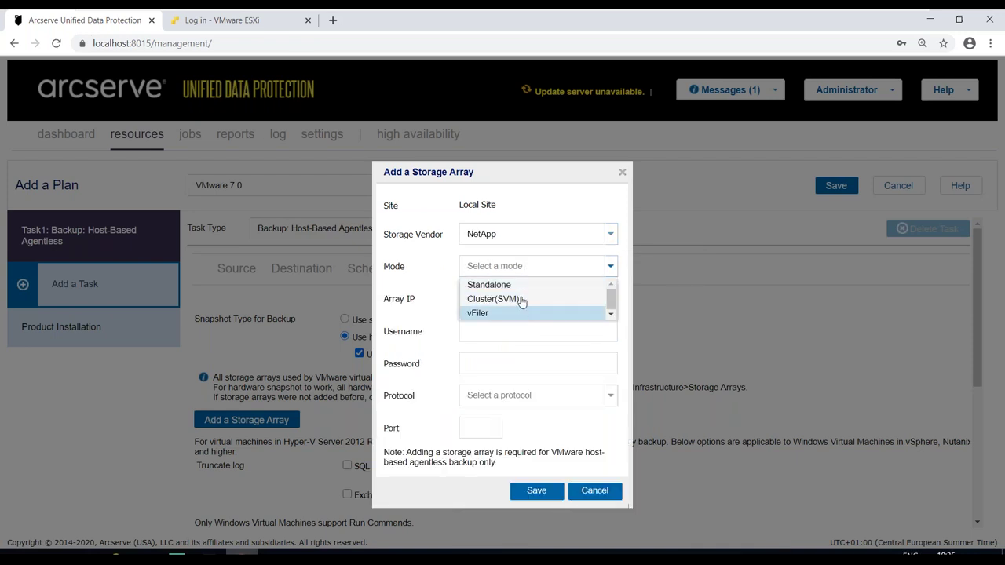
pyautogui.click(530, 268)
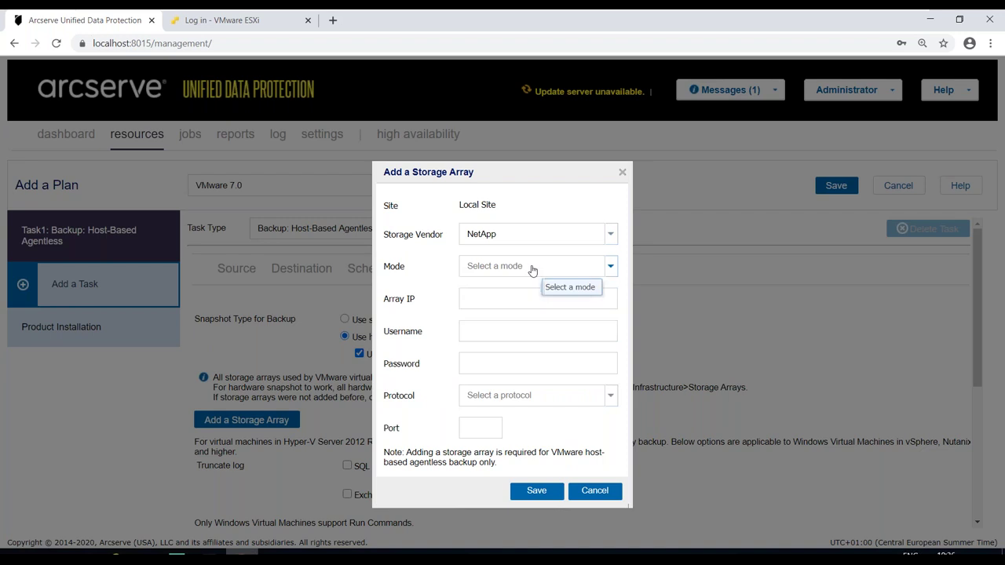
pyautogui.click(594, 490)
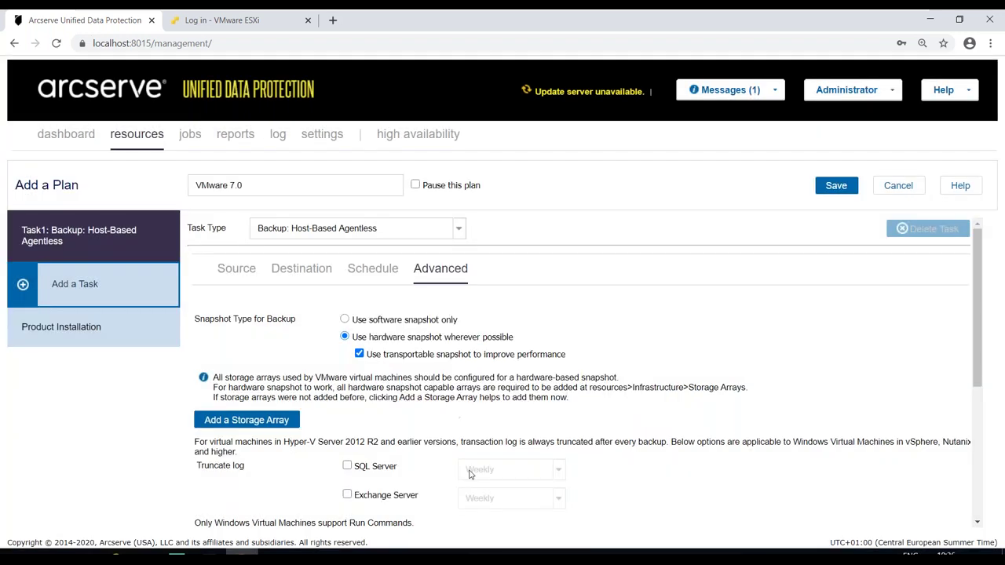
# - Revert to software snapshots only and look through the remaining advanced options
pyautogui.click(345, 320)
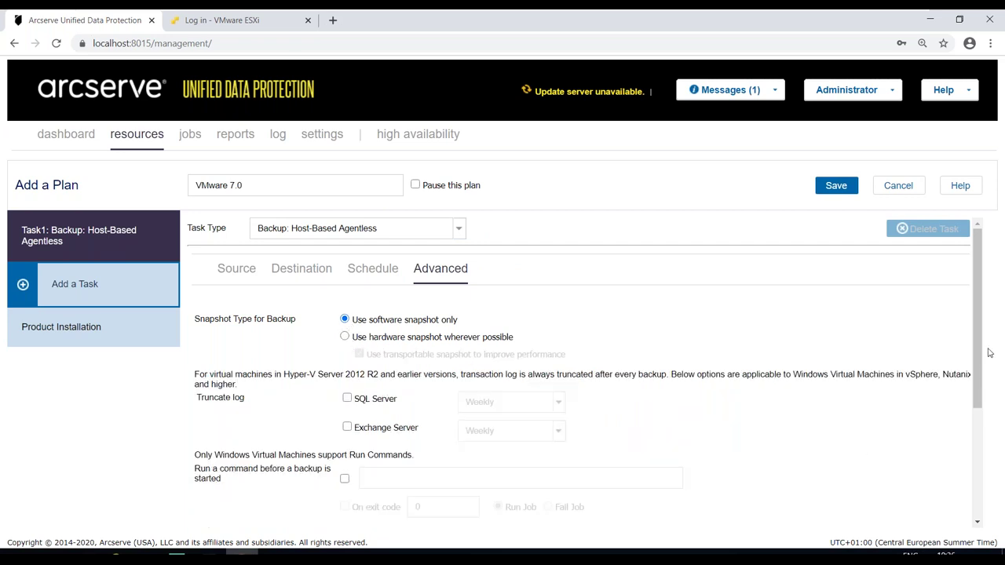
pyautogui.moveTo(975, 326); pyautogui.dragTo(976, 405)
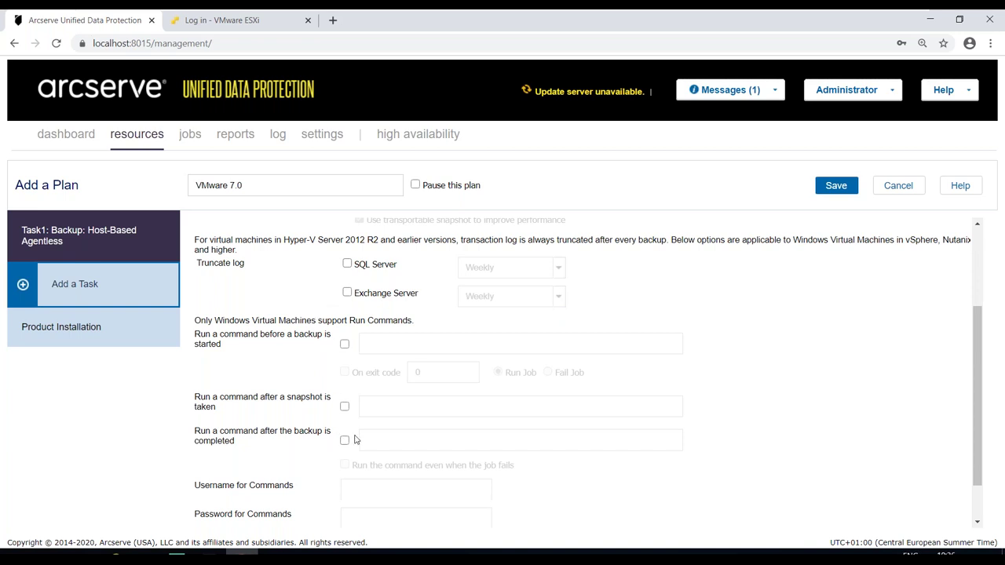
pyautogui.scroll(-1, 354, 440)
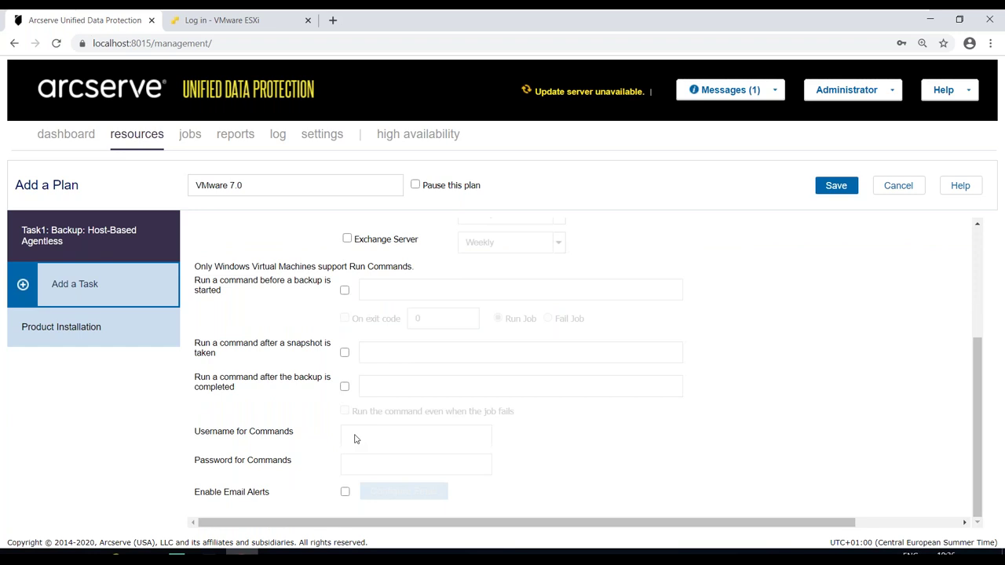
pyautogui.scroll(3, 354, 440)
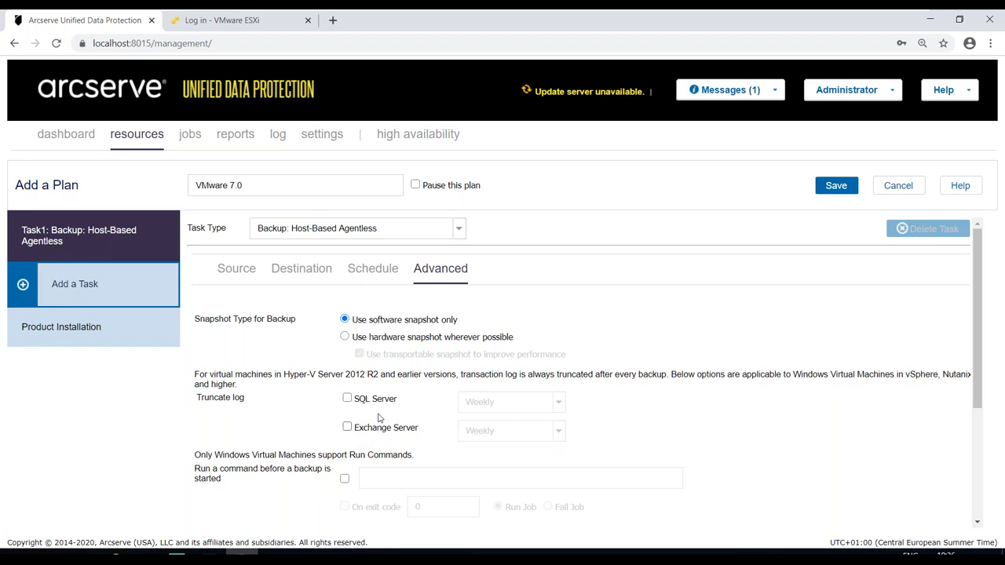
pyautogui.moveTo(389, 403)
# - Add Task2 as a Replicate task targeting recovery point server rps.arcserve.lab
pyautogui.click(49, 289)
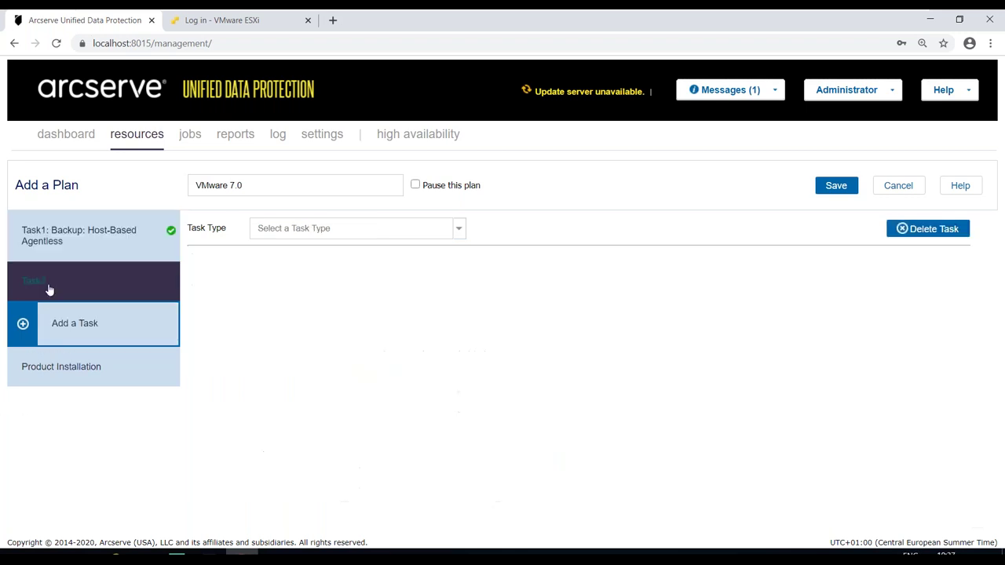
pyautogui.click(456, 231)
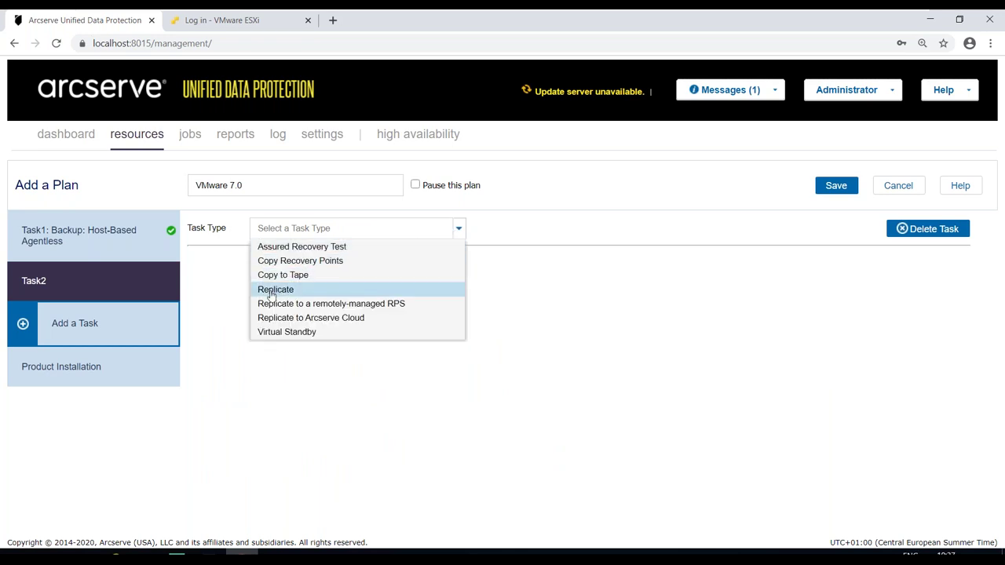
pyautogui.click(271, 291)
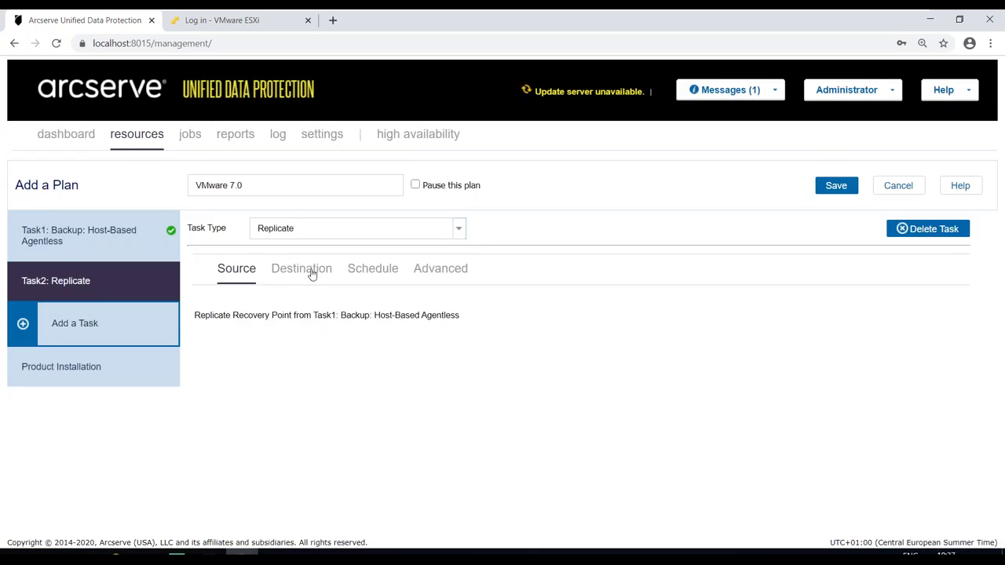
pyautogui.click(312, 271)
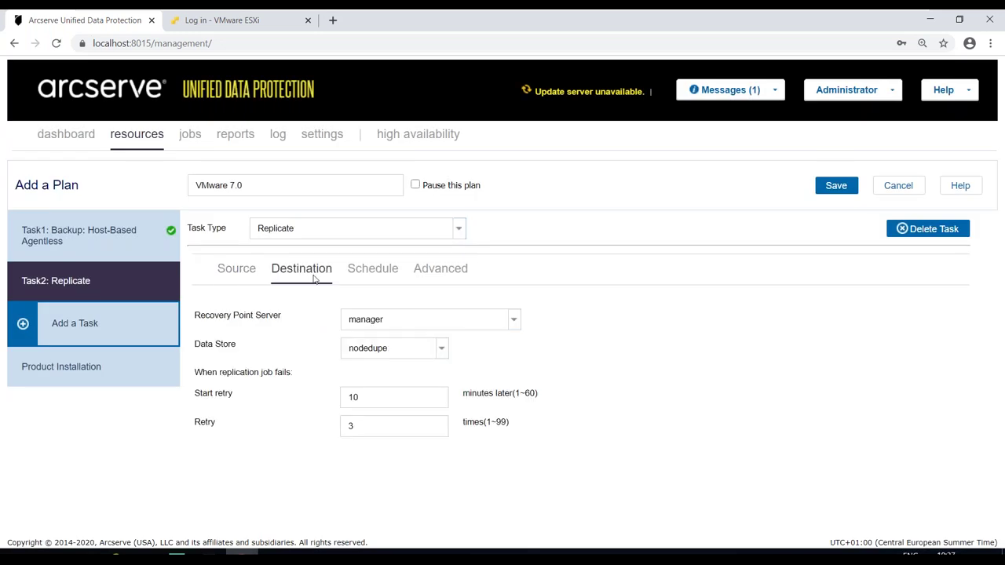
pyautogui.click(511, 321)
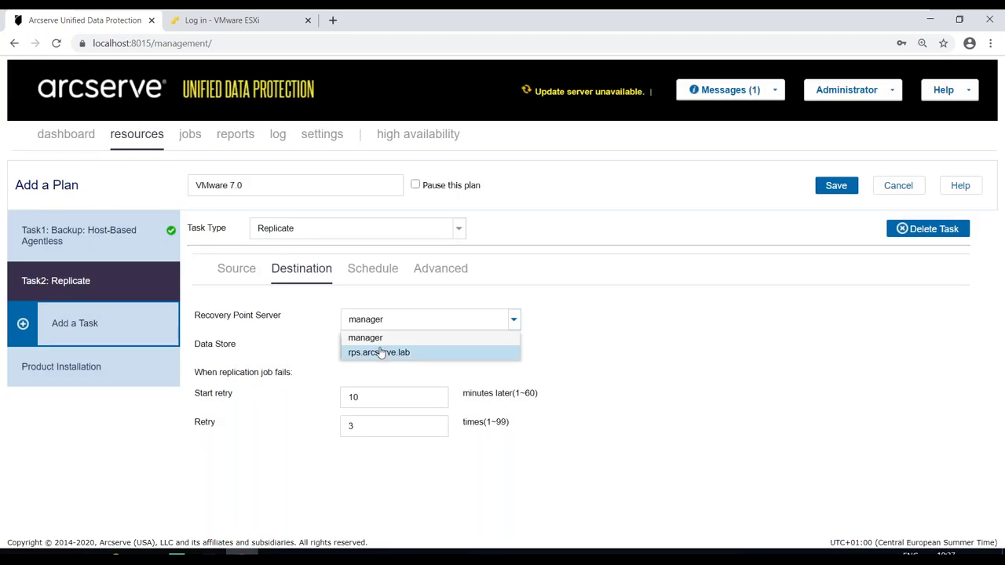
pyautogui.click(373, 352)
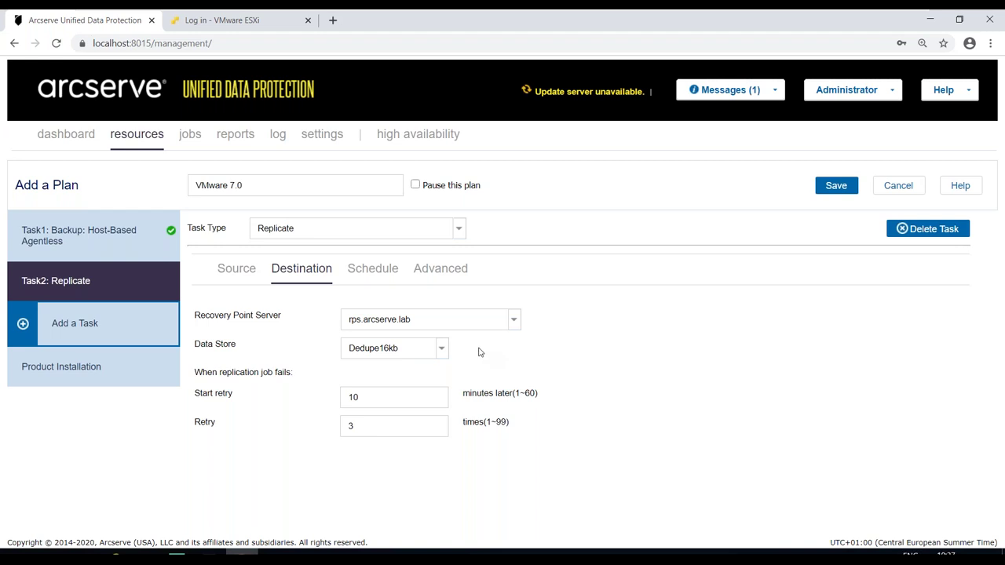
# - Set the Replicate task's retention to 10 daily and 6 monthly recovery points
pyautogui.click(381, 276)
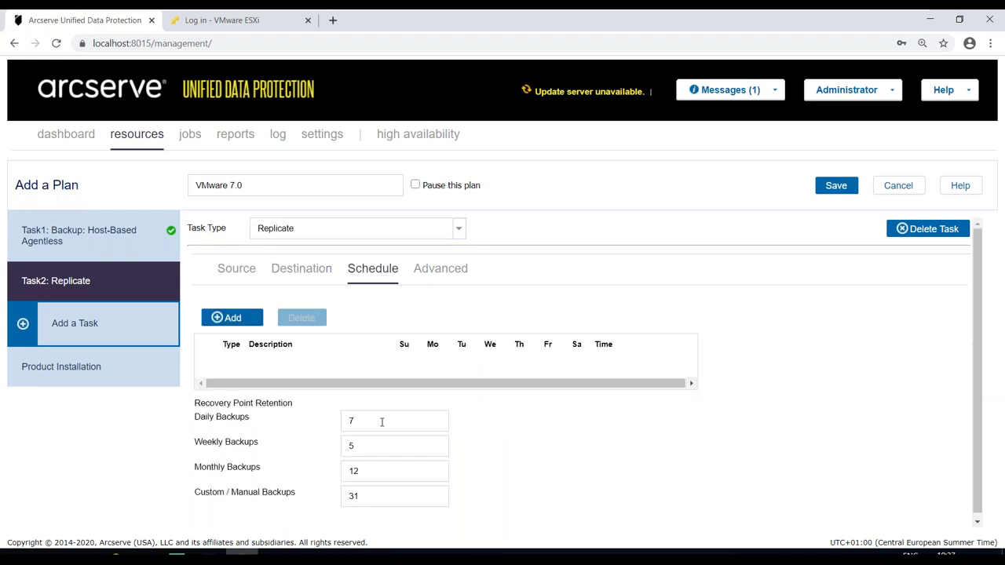
pyautogui.moveTo(381, 421); pyautogui.dragTo(315, 428)
pyautogui.write('10')
pyautogui.moveTo(361, 473); pyautogui.dragTo(326, 495)
pyautogui.write('6')
pyautogui.write('1')
# - Add Task3 as a Virtual Standby task sourced from Task1's backup destination
pyautogui.click(76, 329)
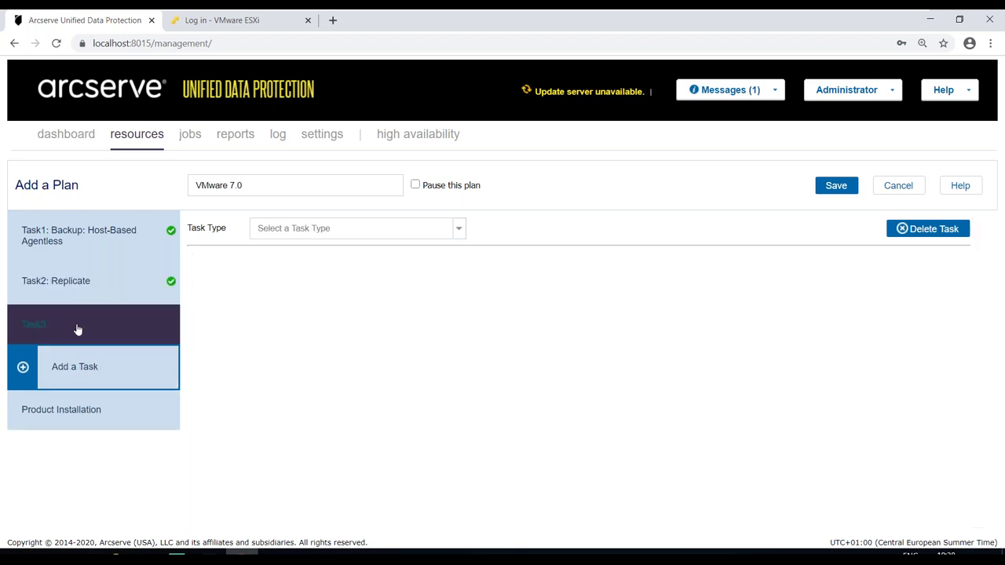
pyautogui.click(458, 229)
pyautogui.click(283, 332)
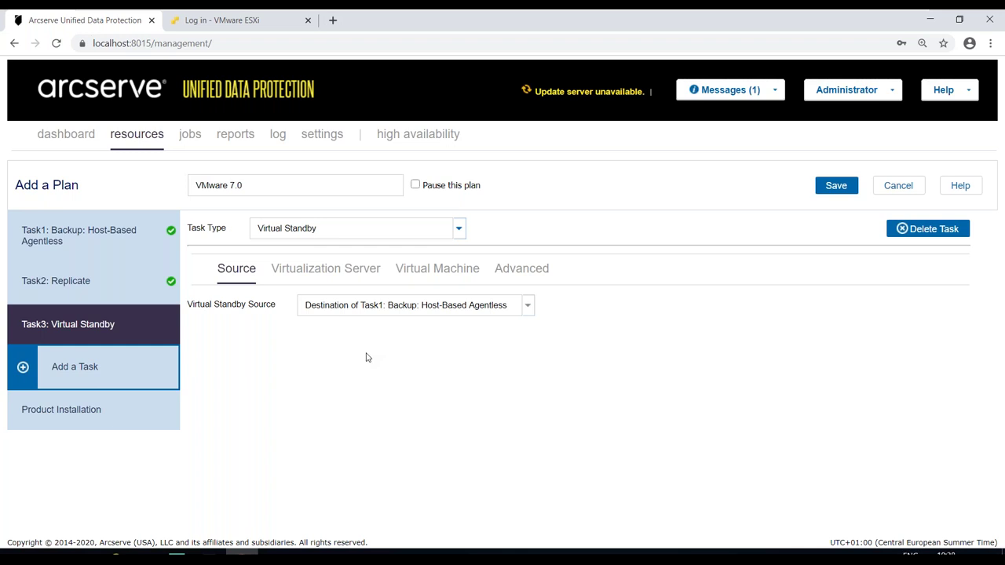
pyautogui.click(528, 309)
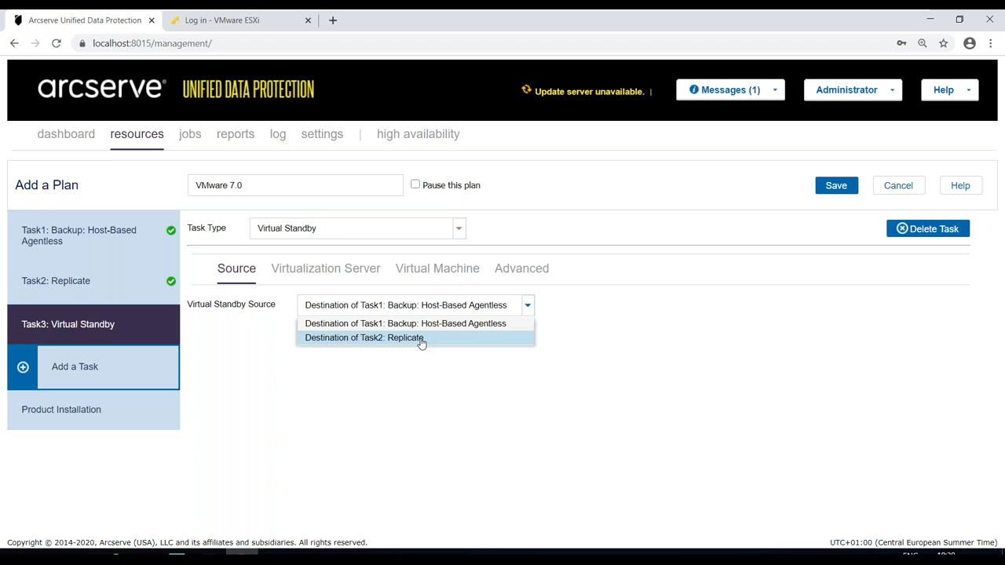
pyautogui.click(419, 326)
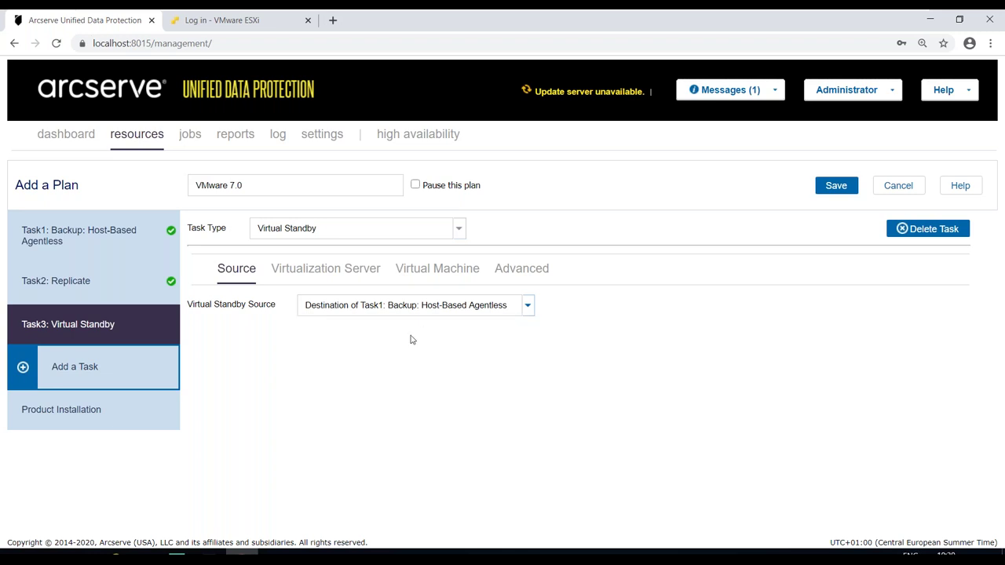
pyautogui.click(353, 267)
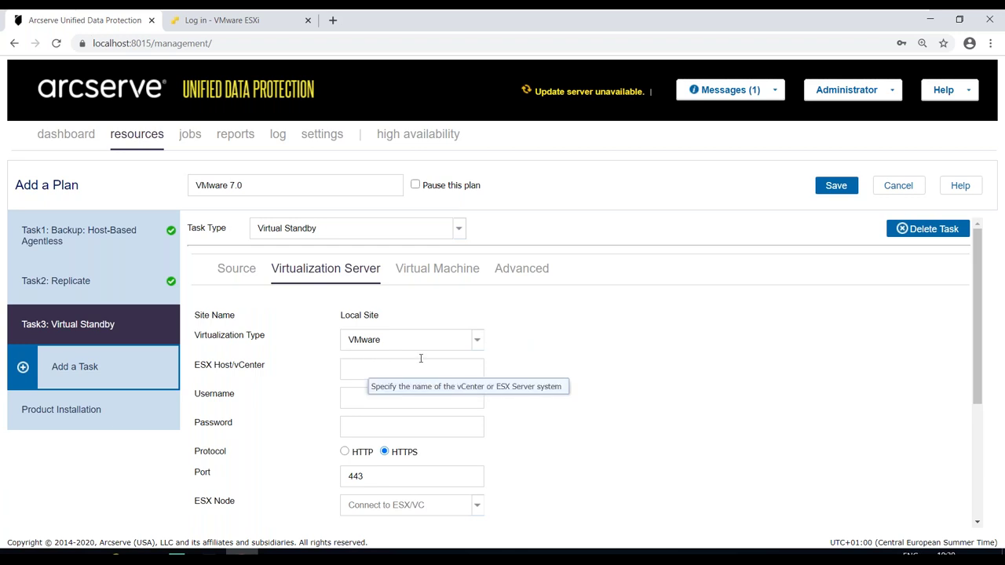
# - Target VMware ESX host 192.168.1.181 with username root and the host password
pyautogui.click(478, 344)
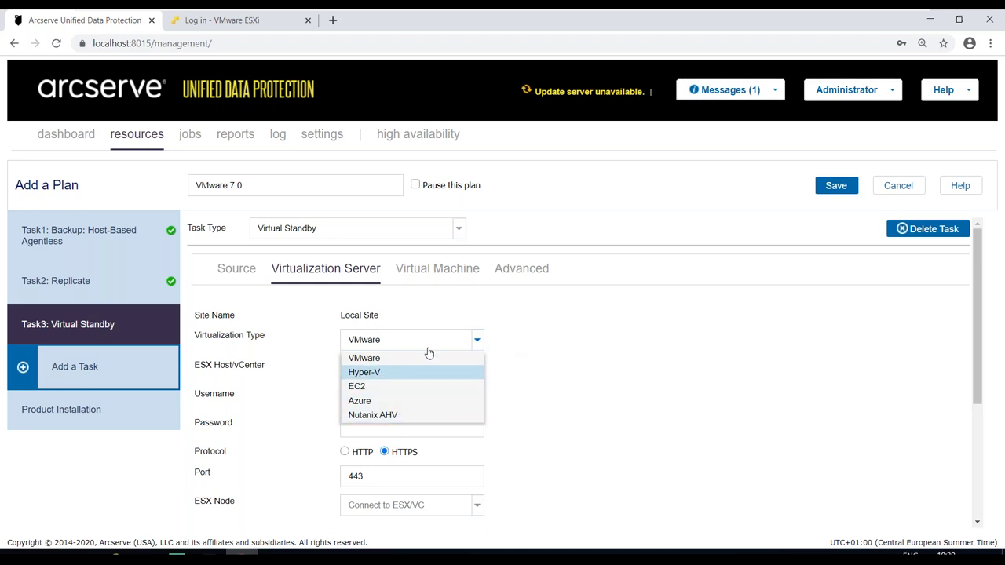
pyautogui.click(406, 360)
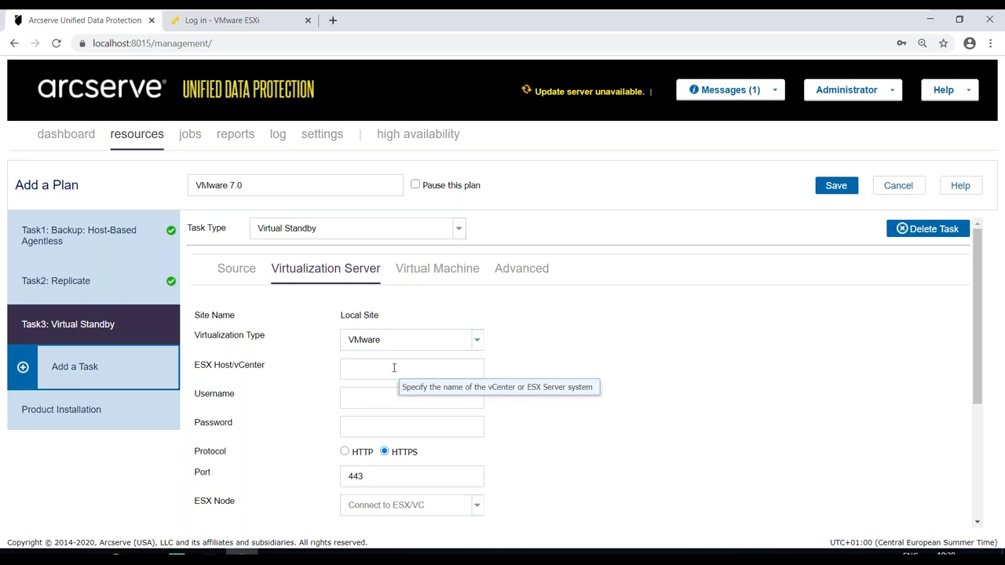
pyautogui.write('192.168.1.181')
pyautogui.click(386, 393)
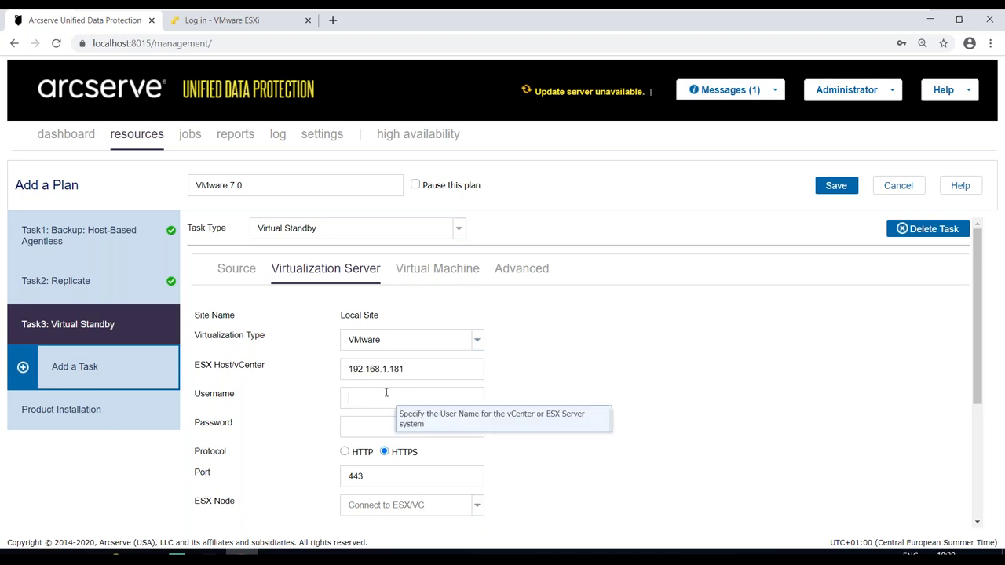
pyautogui.write('root')
pyautogui.press('Tab')
pyautogui.write('*************')
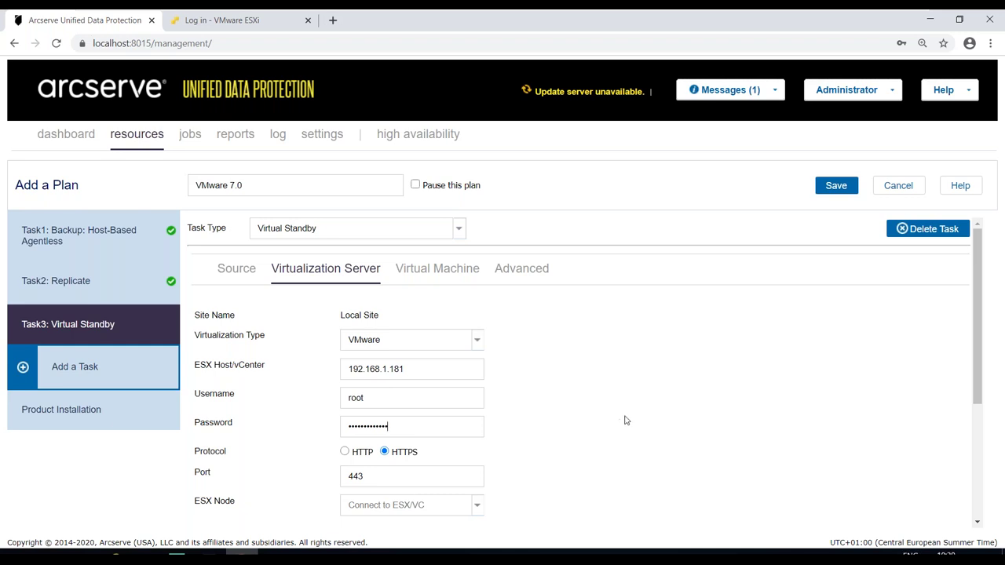
pyautogui.click(416, 369)
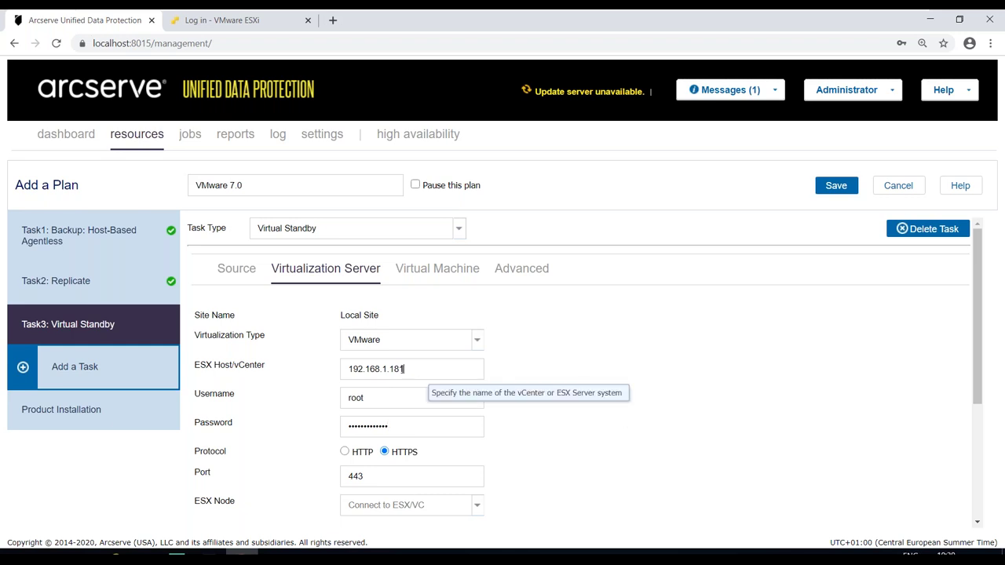
pyautogui.moveTo(404, 369); pyautogui.dragTo(325, 374)
pyautogui.click(428, 367)
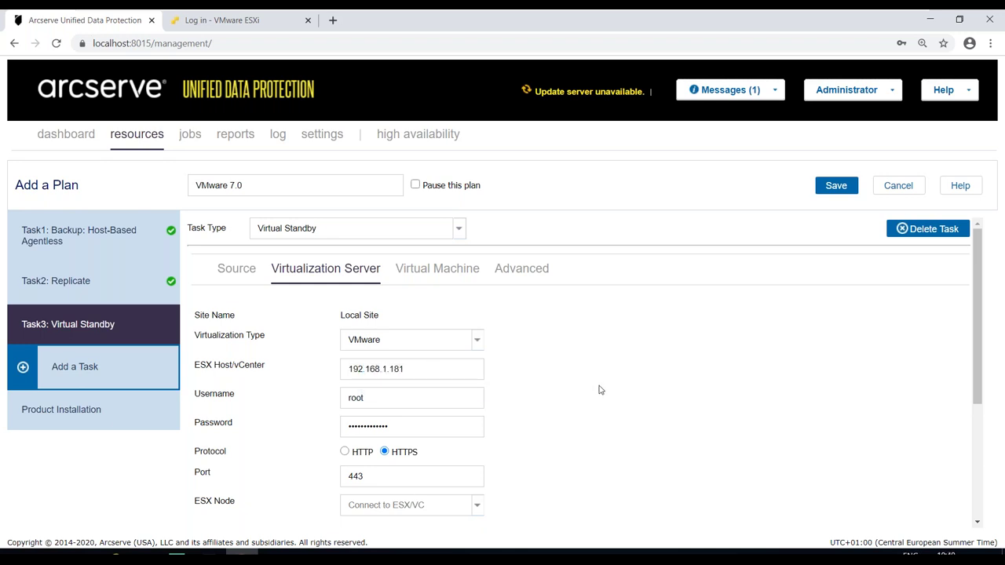
pyautogui.moveTo(977, 291); pyautogui.dragTo(977, 343)
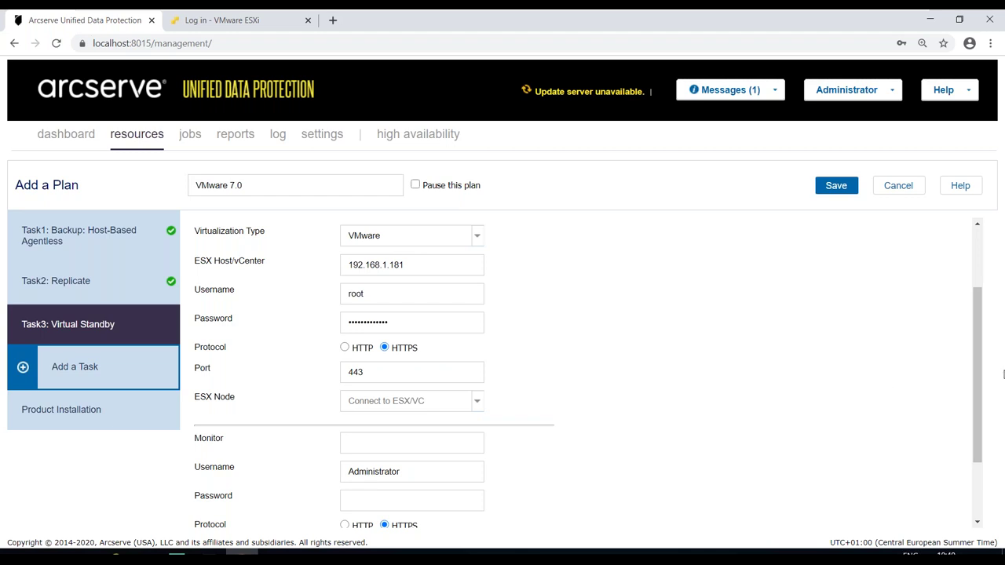
# - Set the monitor server to manager with an arcserve\ domain username and its password
pyautogui.moveTo(982, 362); pyautogui.dragTo(980, 424)
pyautogui.click(343, 348)
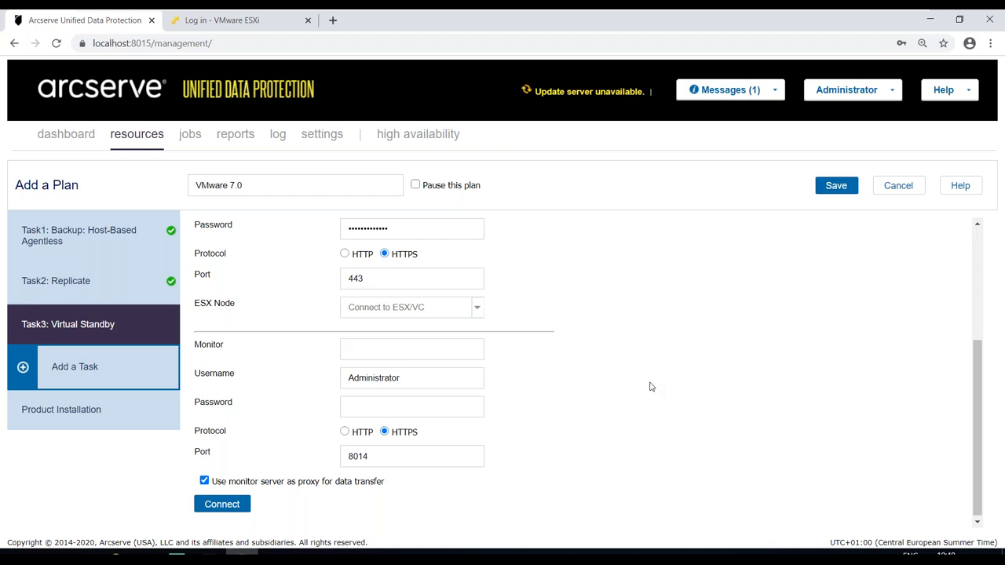
pyautogui.write('manager')
pyautogui.click(350, 378)
pyautogui.write('arc')
pyautogui.write('serve')
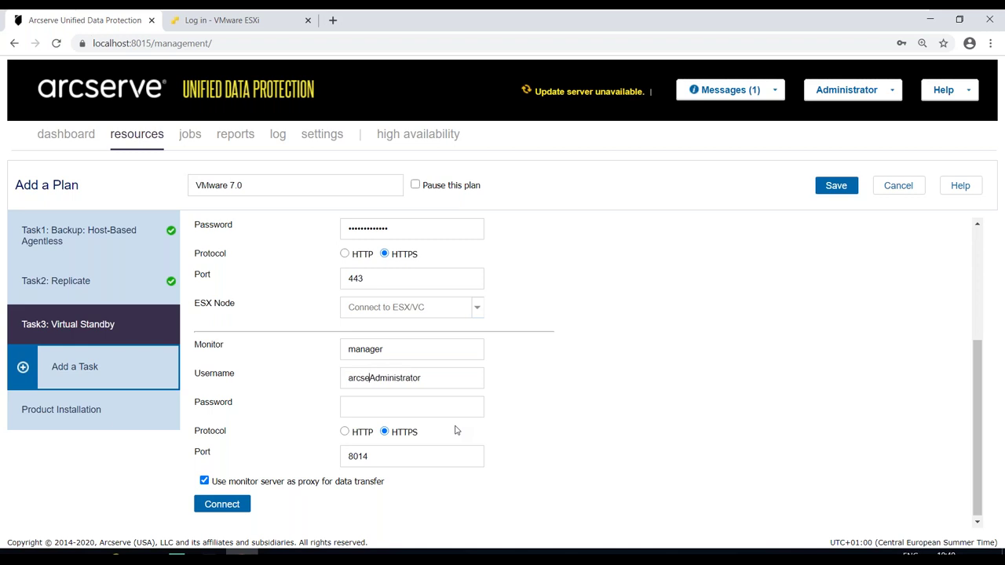
pyautogui.write('\\')
pyautogui.click(436, 412)
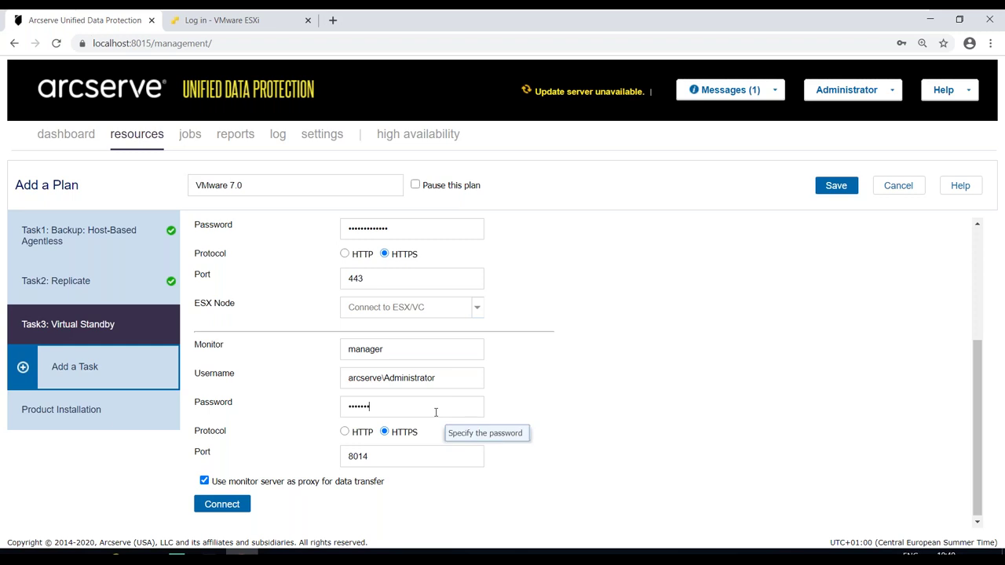
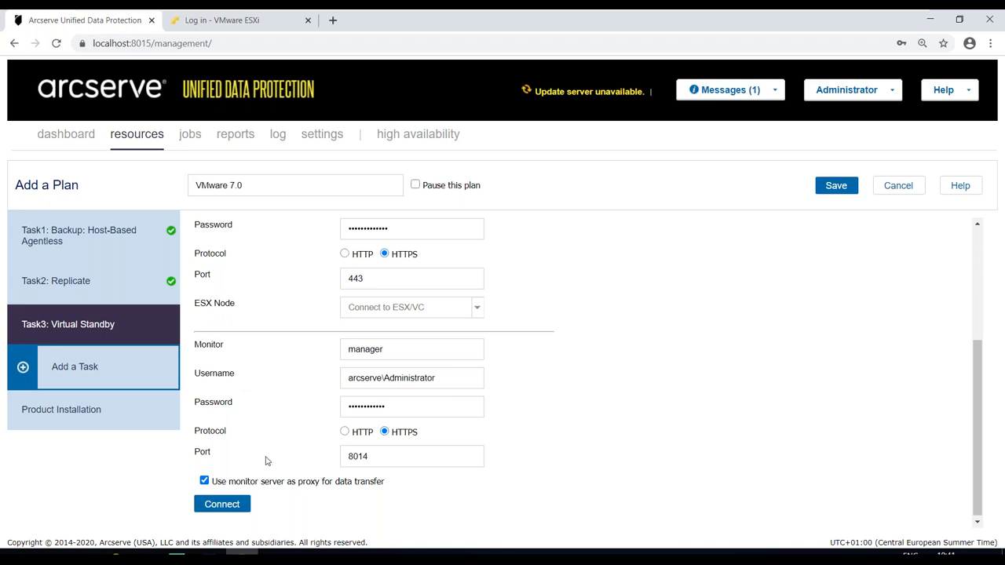
# - Test the VMware host connection and dismiss the success message
pyautogui.click(222, 505)
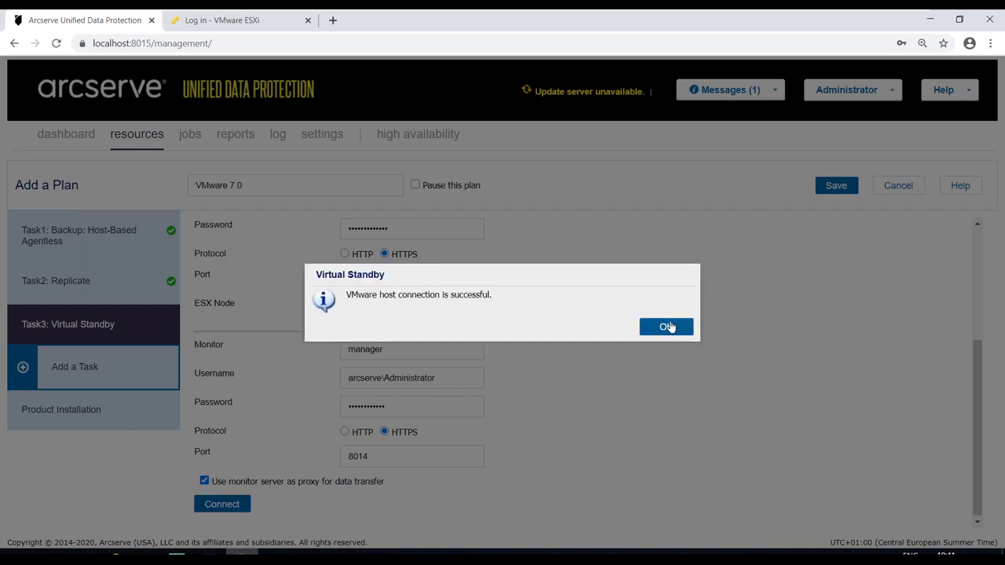
pyautogui.click(666, 326)
pyautogui.scroll(5, 534, 390)
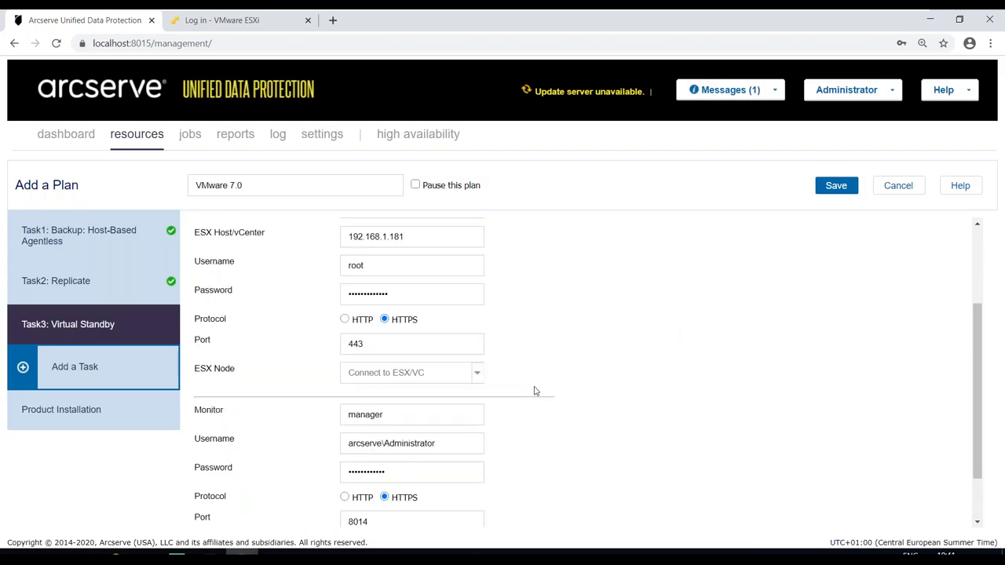
# - Keep the UDPVM_ VM name prefix and set recovery point snapshots to 2
pyautogui.click(415, 267)
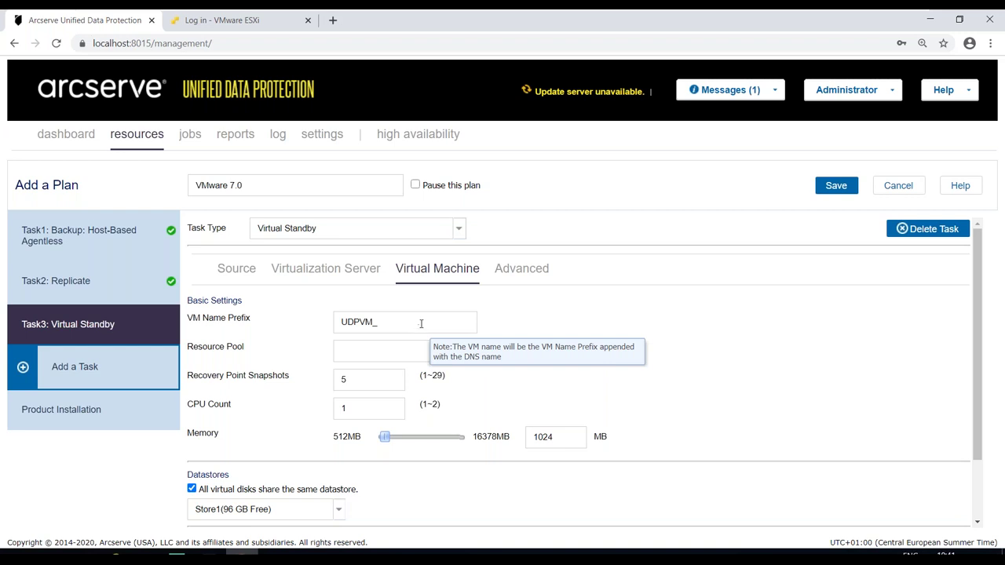
pyautogui.moveTo(383, 320); pyautogui.dragTo(322, 328)
pyautogui.click(411, 323)
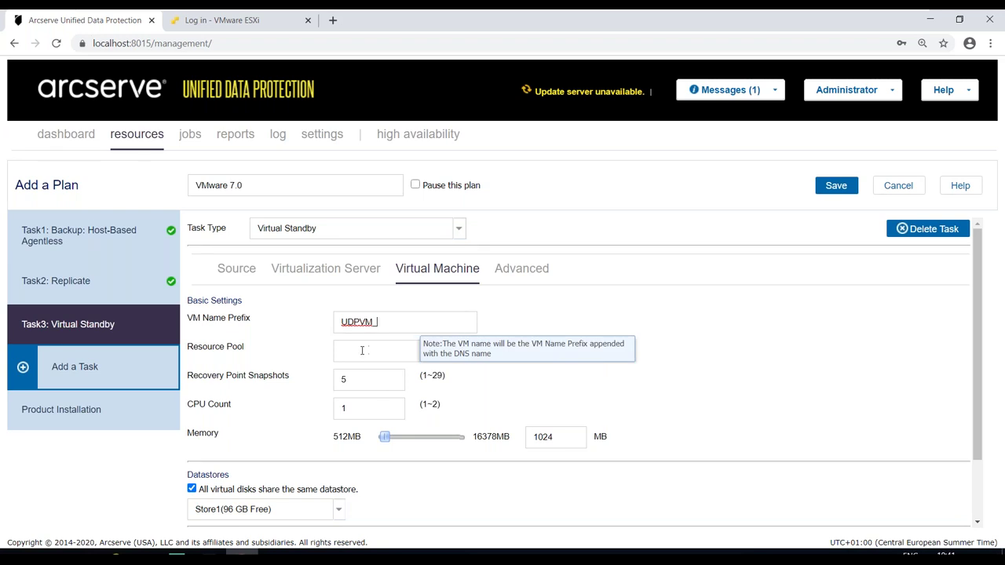
pyautogui.click(366, 349)
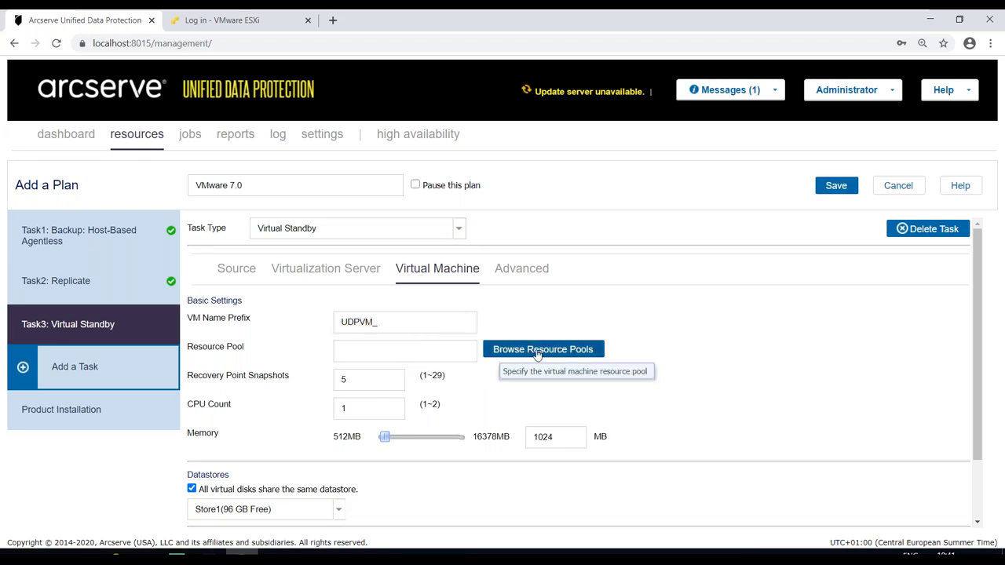
pyautogui.click(371, 380)
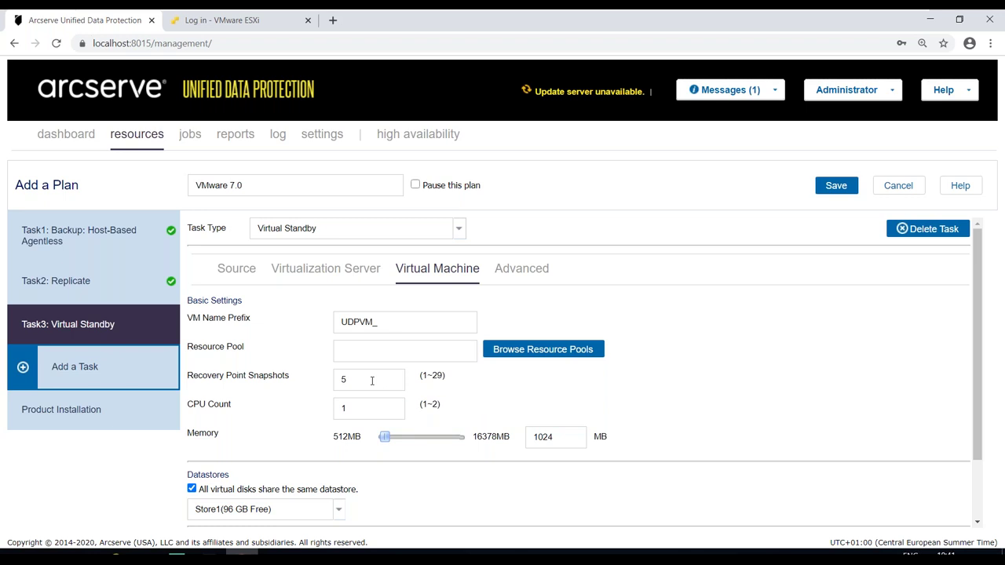
pyautogui.press('BackSpace')
pyautogui.write('2')
# - Give the standby VM 2 CPUs and 2904 MB memory on datastore Store1
pyautogui.doubleClick(355, 407)
pyautogui.write('2')
pyautogui.moveTo(384, 445); pyautogui.dragTo(391, 442)
pyautogui.moveTo(977, 399); pyautogui.dragTo(931, 500)
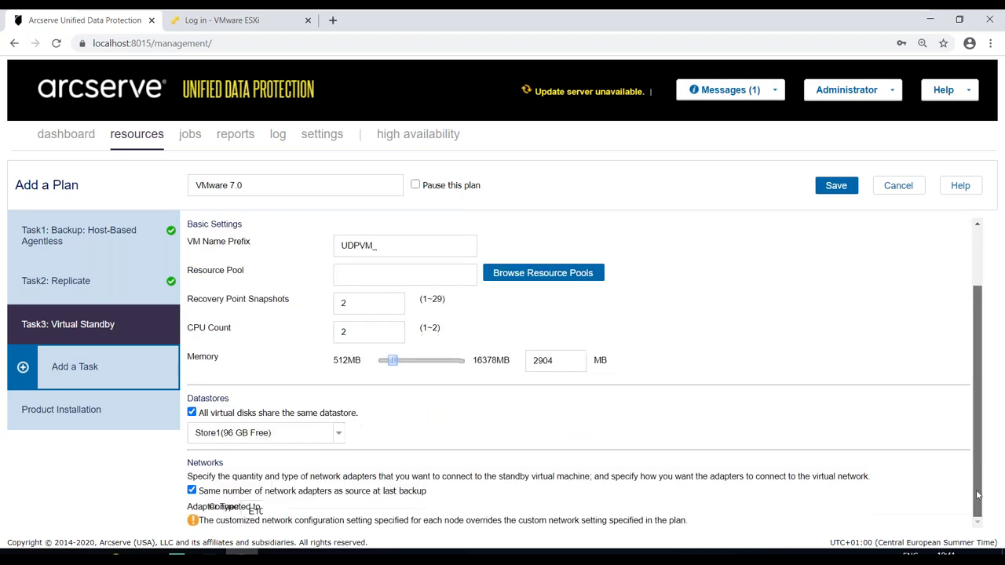
pyautogui.click(338, 435)
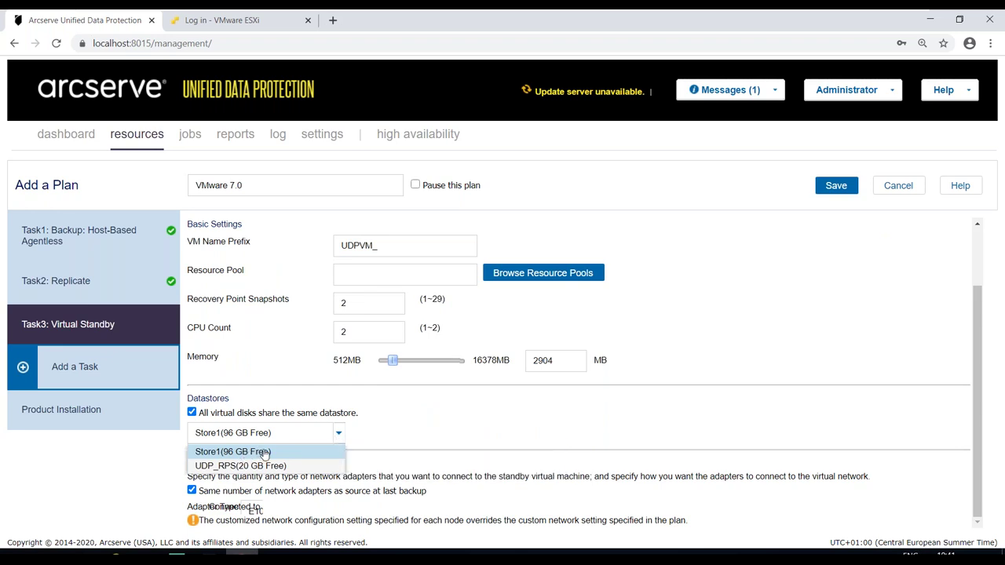
pyautogui.click(366, 428)
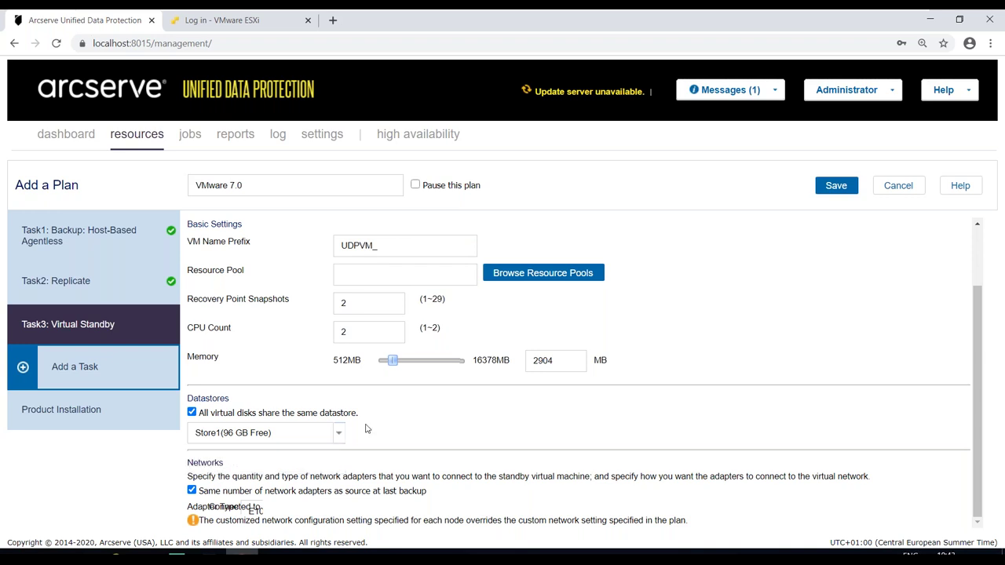
pyautogui.scroll(1, 364, 429)
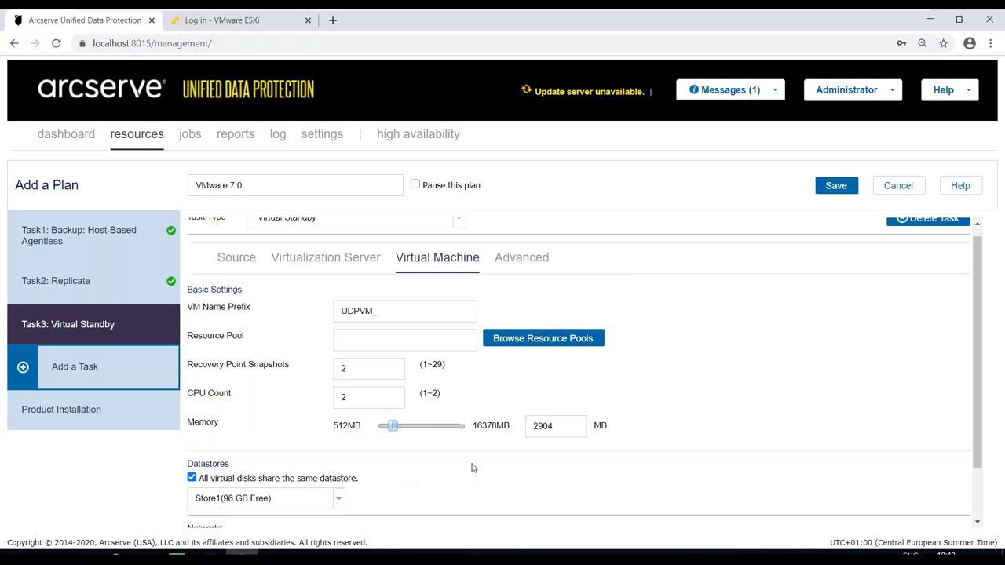
# - Delete the Virtual Standby task and add a new untyped Task3
pyautogui.click(526, 261)
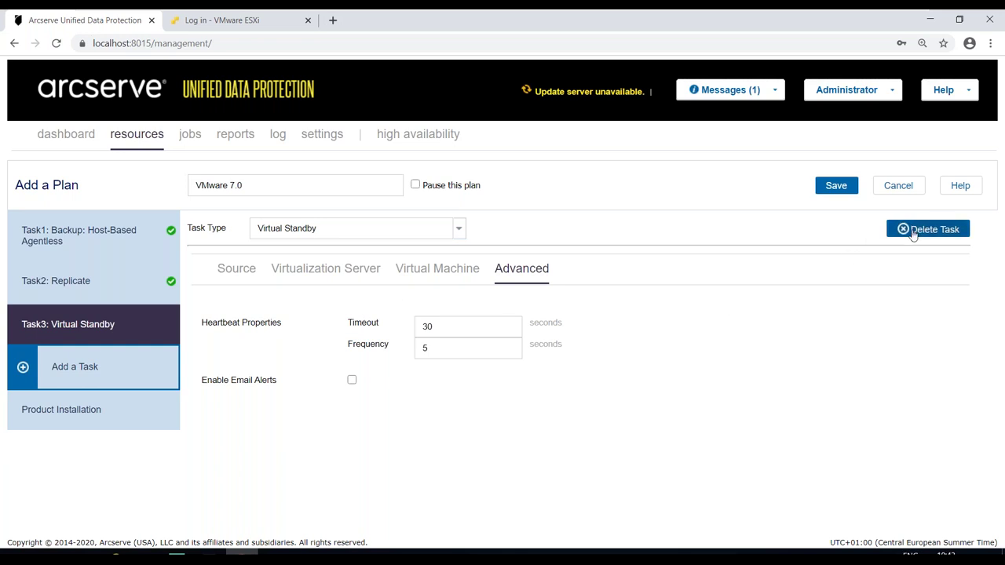
pyautogui.click(913, 230)
pyautogui.click(72, 339)
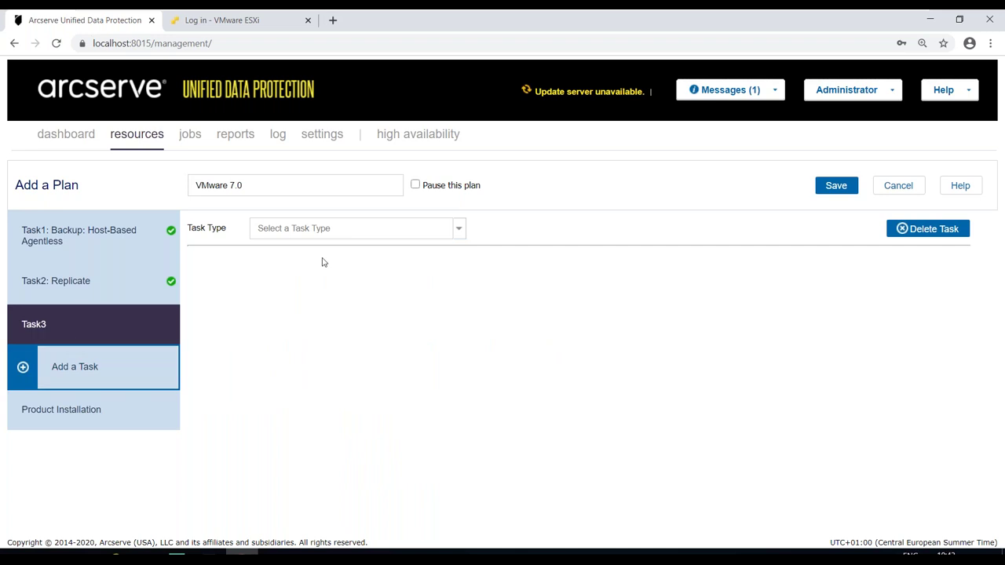
# - Make Task3 an Assured Recovery Test of Daily Incremental Backup recovery points
pyautogui.click(330, 234)
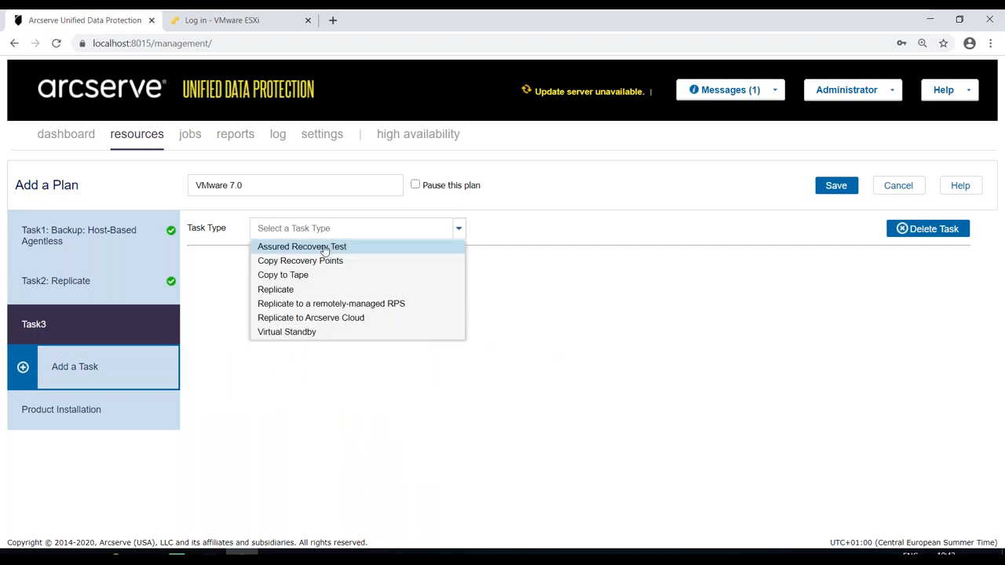
pyautogui.click(325, 248)
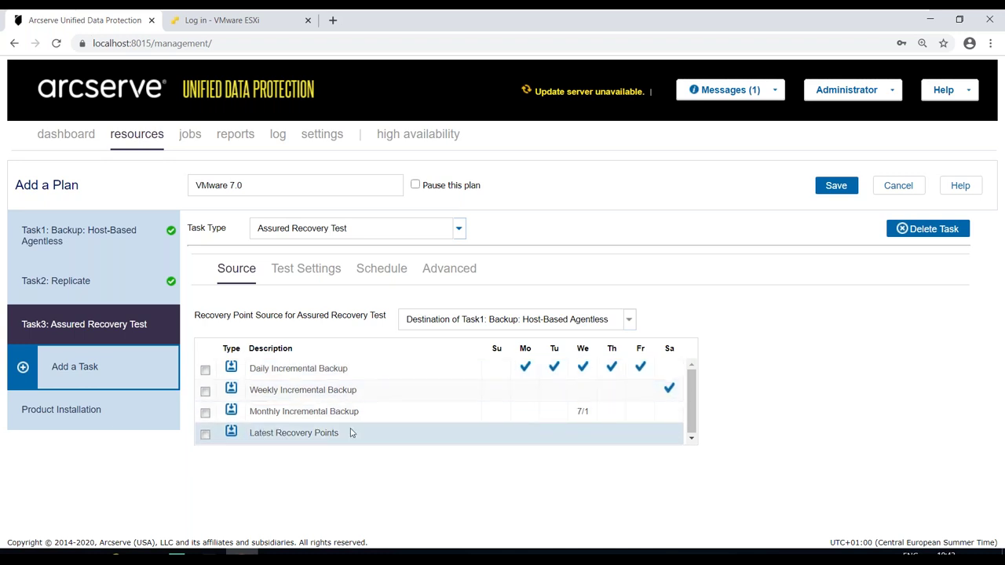
pyautogui.click(206, 369)
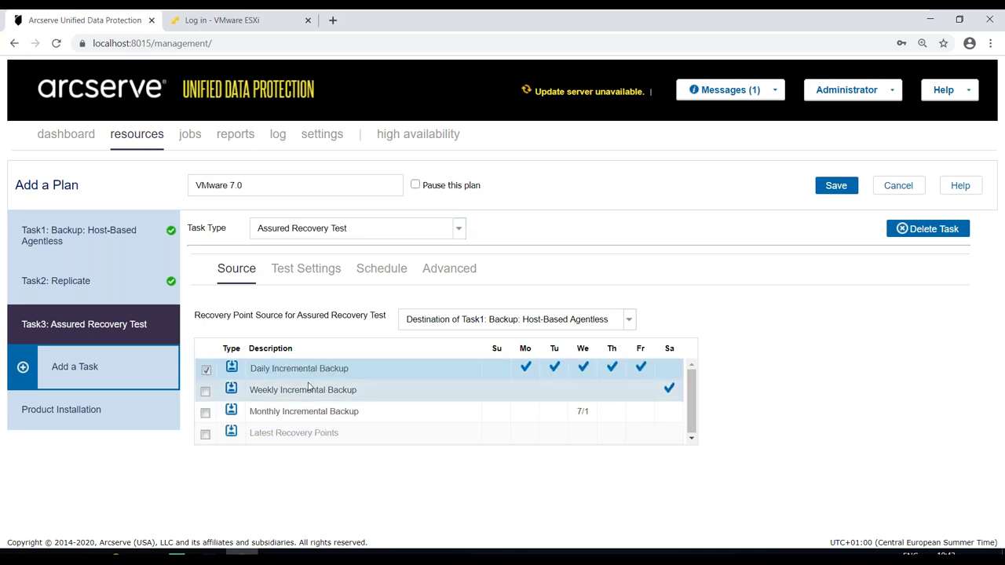
pyautogui.click(314, 273)
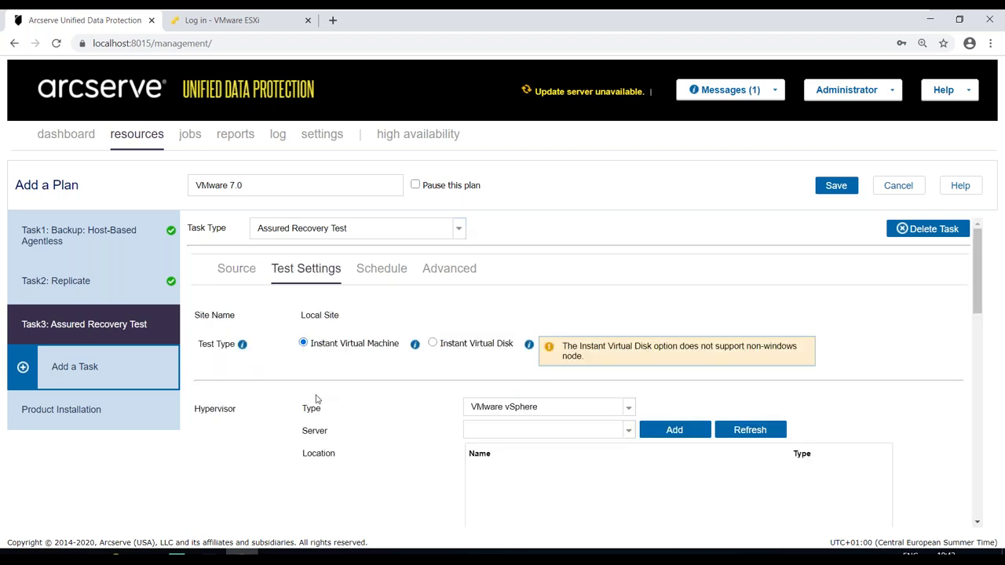
pyautogui.moveTo(313, 346); pyautogui.dragTo(376, 348)
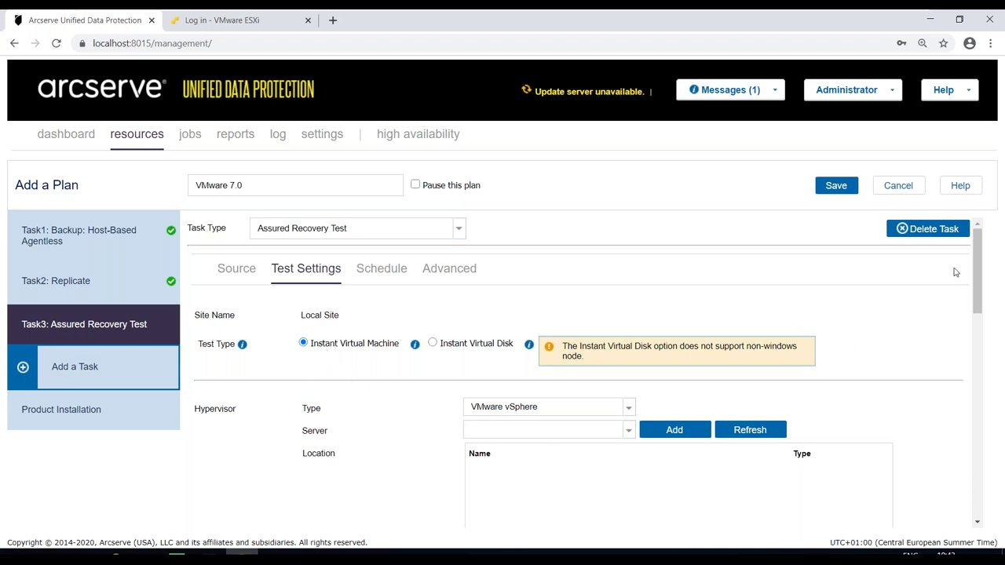
# - Set the test's hypervisor server to 192.168.1.181, using that host as the location
pyautogui.scroll(-2, 980, 261)
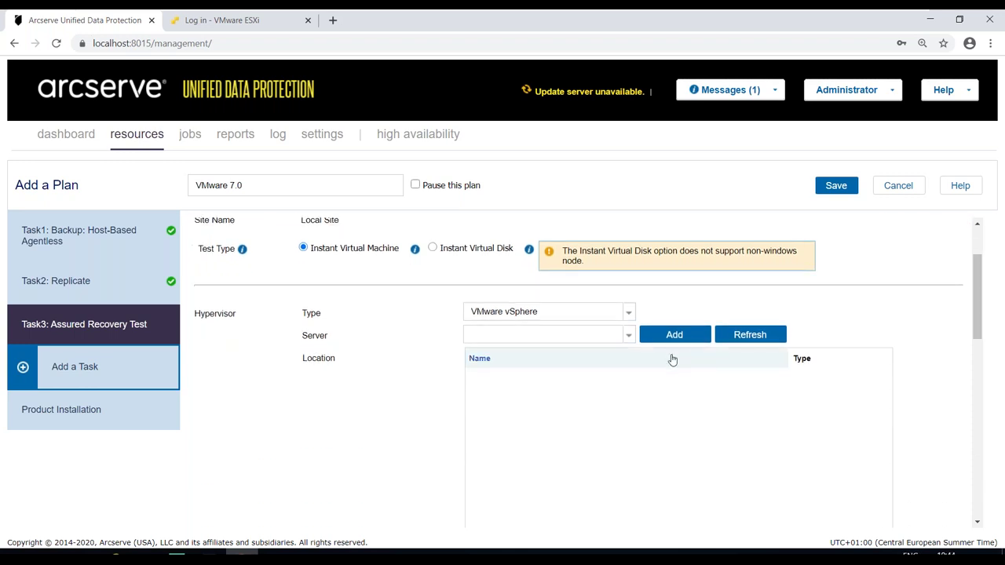
pyautogui.click(629, 336)
pyautogui.click(533, 365)
pyautogui.click(549, 382)
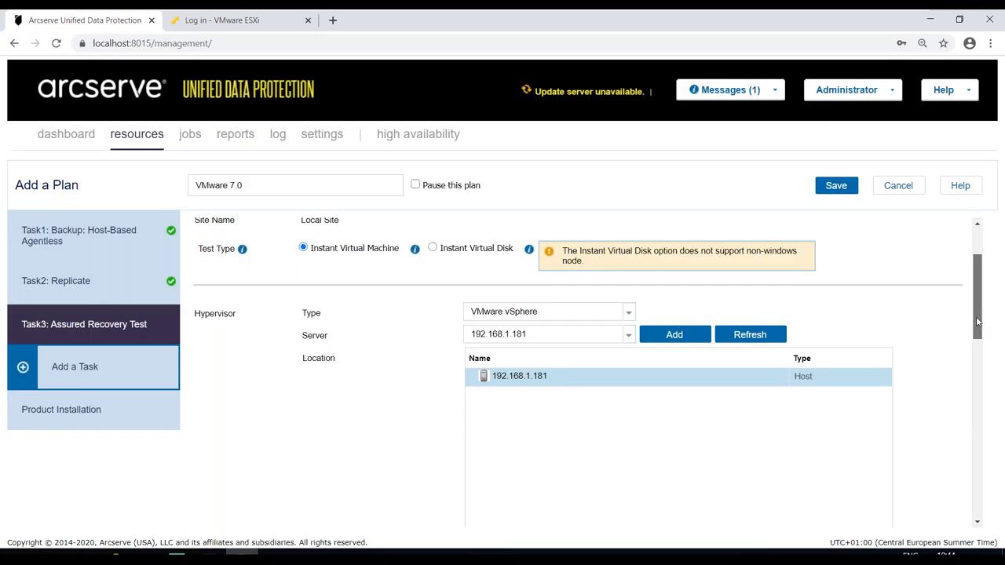
pyautogui.scroll(-3, 974, 352)
pyautogui.scroll(1, 970, 353)
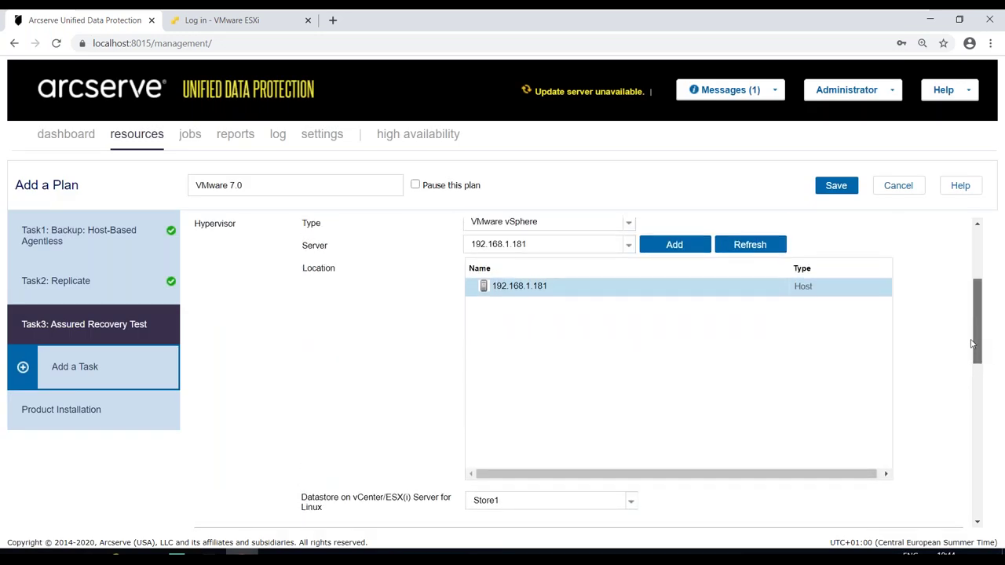
pyautogui.moveTo(971, 343); pyautogui.dragTo(967, 390)
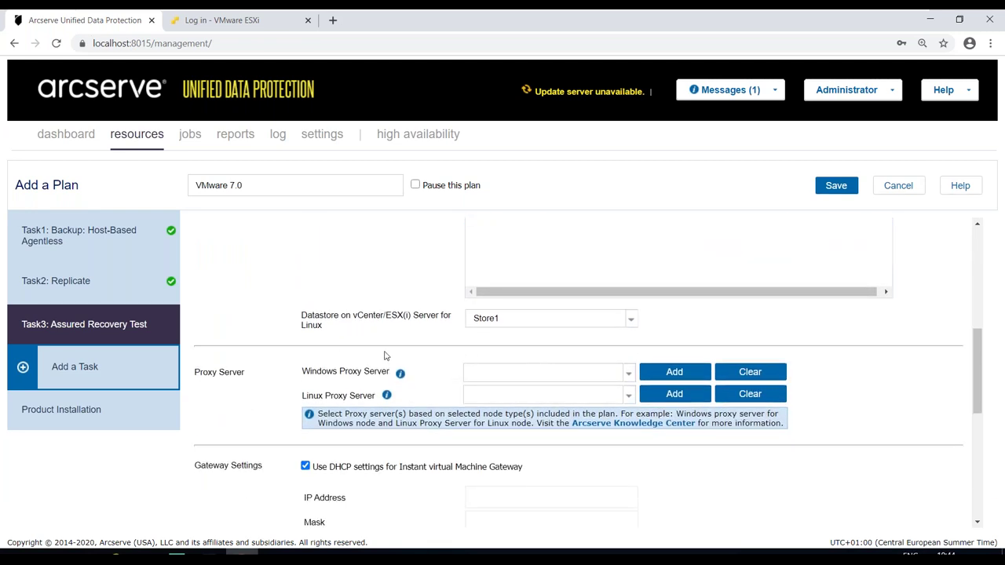
# - Keep Store1 as the test datastore
pyautogui.click(627, 320)
pyautogui.click(503, 337)
pyautogui.moveTo(303, 315); pyautogui.dragTo(408, 316)
pyautogui.click(407, 317)
pyautogui.moveTo(977, 348); pyautogui.dragTo(977, 366)
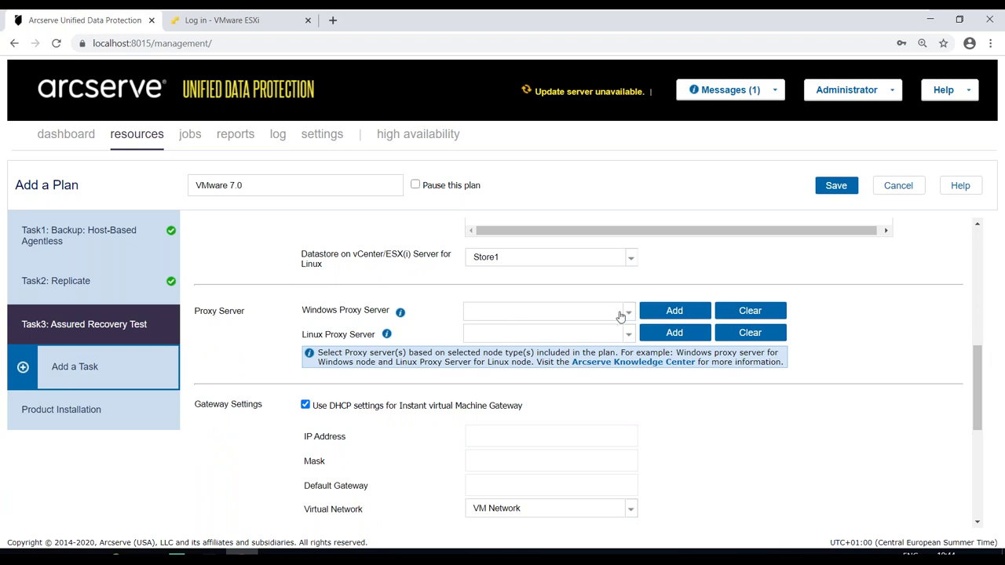
# - Set the Windows proxy server to manager and the Linux proxy server to centos
pyautogui.click(627, 312)
pyautogui.click(536, 328)
pyautogui.click(625, 334)
pyautogui.click(553, 351)
pyautogui.tripleClick(985, 390)
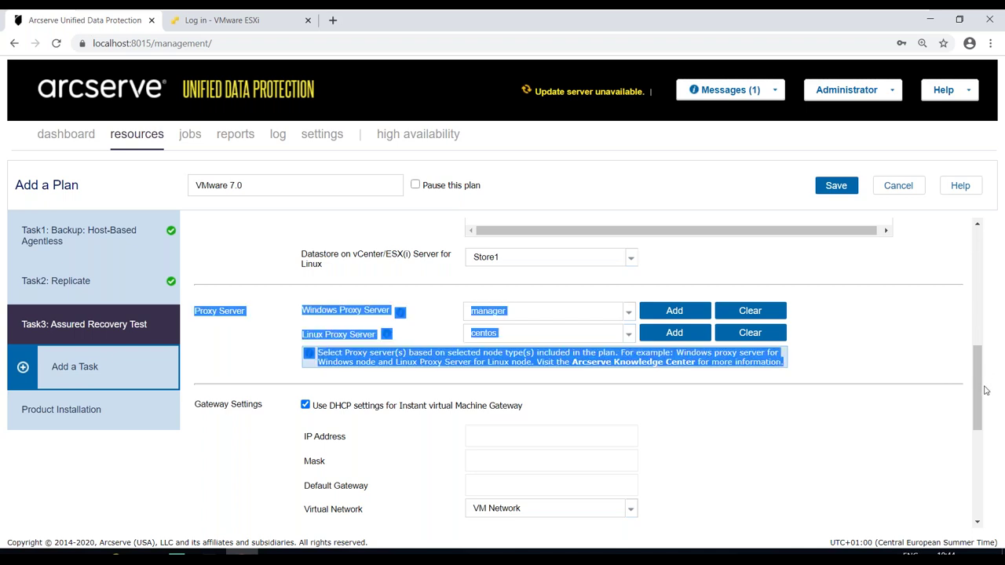
pyautogui.click(914, 382)
pyautogui.moveTo(979, 377); pyautogui.dragTo(975, 416)
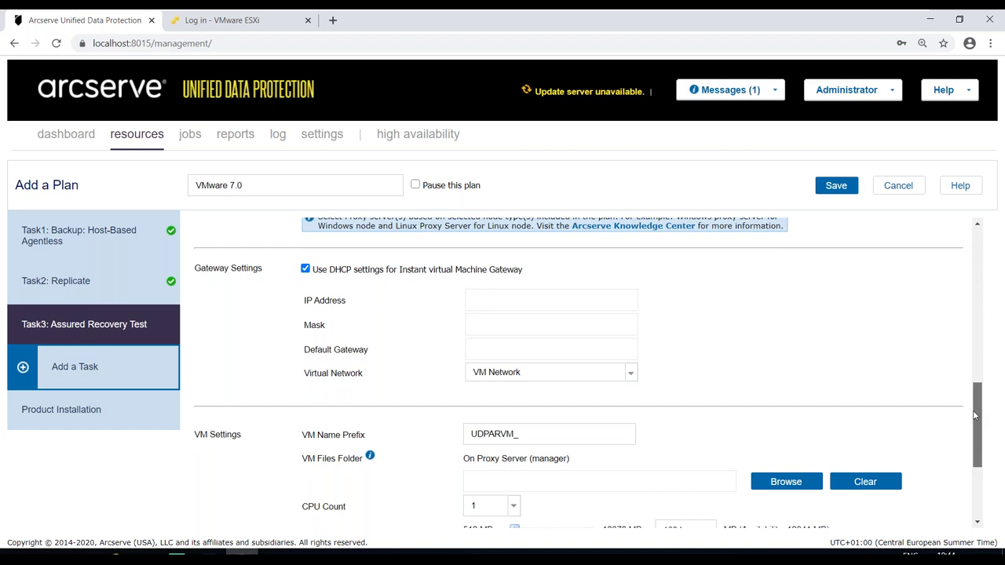
# - Keep VM Network as the virtual network and browse the VM Files Folder to Backup (E:\)
pyautogui.moveTo(973, 416); pyautogui.dragTo(970, 428)
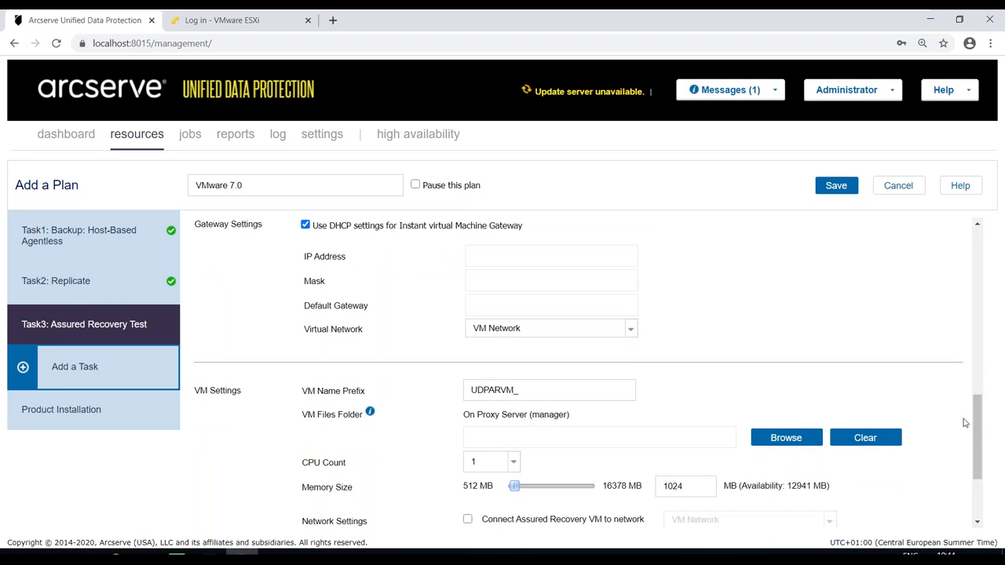
pyautogui.click(632, 331)
pyautogui.click(667, 336)
pyautogui.moveTo(979, 406); pyautogui.dragTo(978, 438)
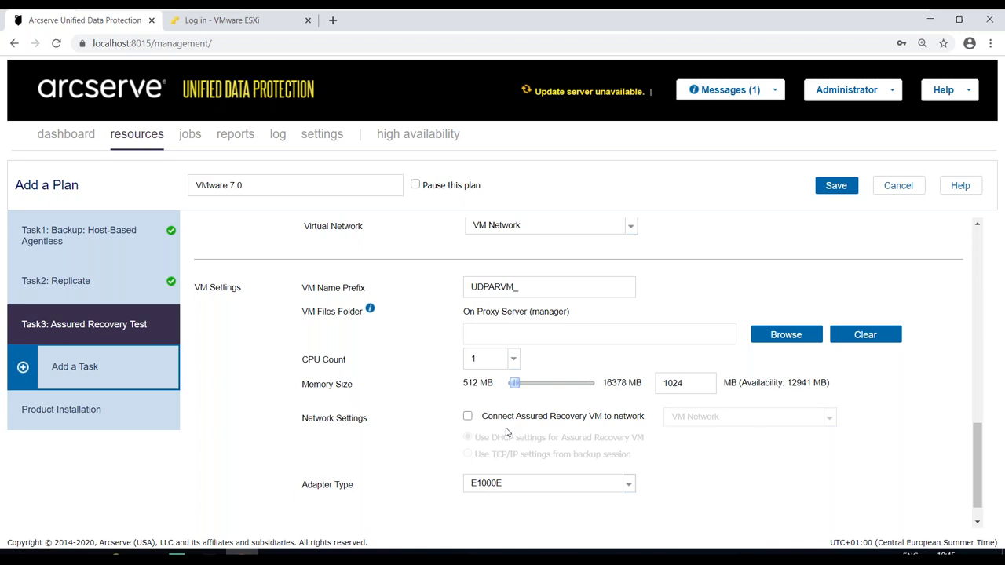
pyautogui.click(777, 338)
pyautogui.click(429, 233)
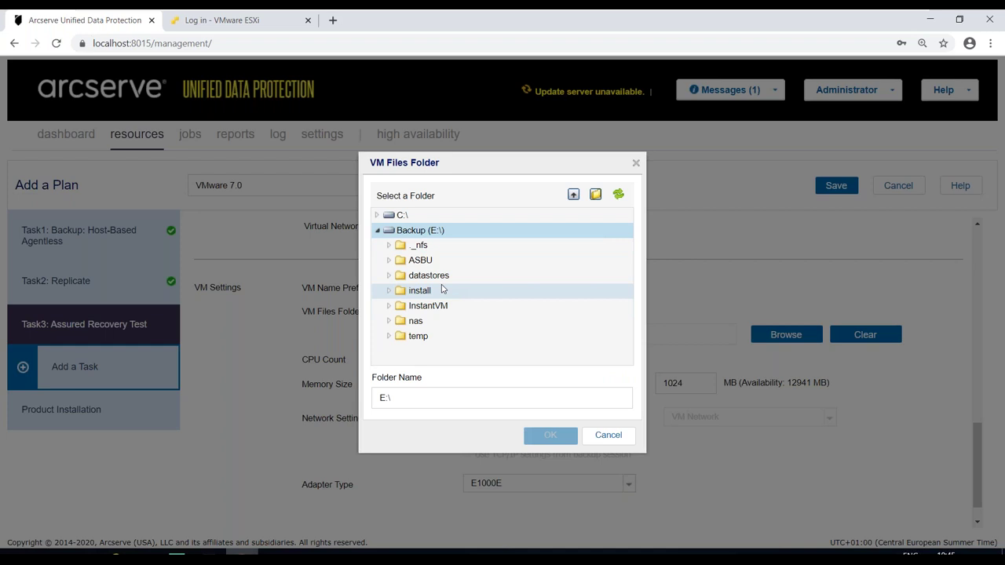
# - Choose E:\InstantVM as the VM files folder and scroll back to the top of Test Settings
pyautogui.click(430, 305)
pyautogui.click(537, 436)
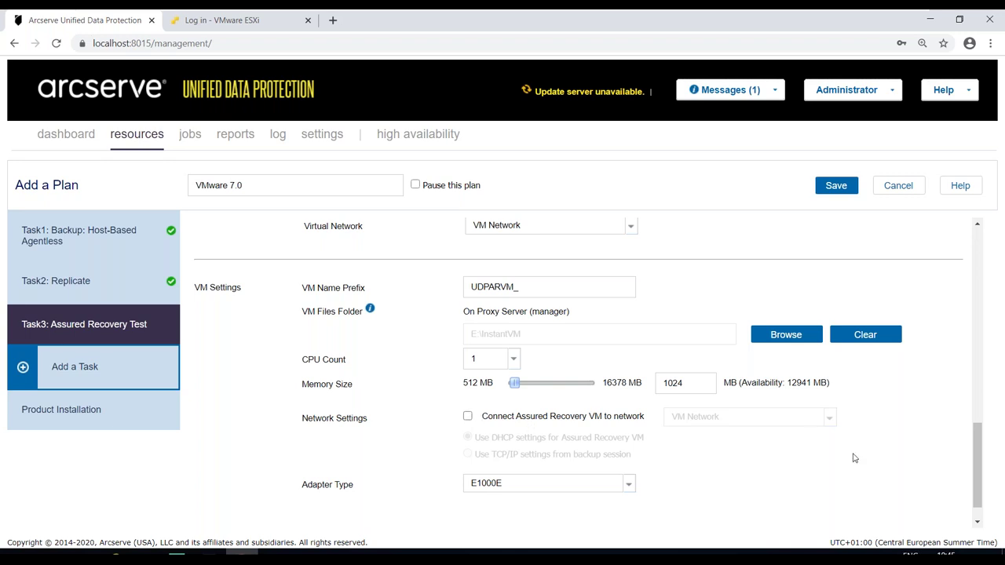
pyautogui.moveTo(977, 477); pyautogui.dragTo(977, 487)
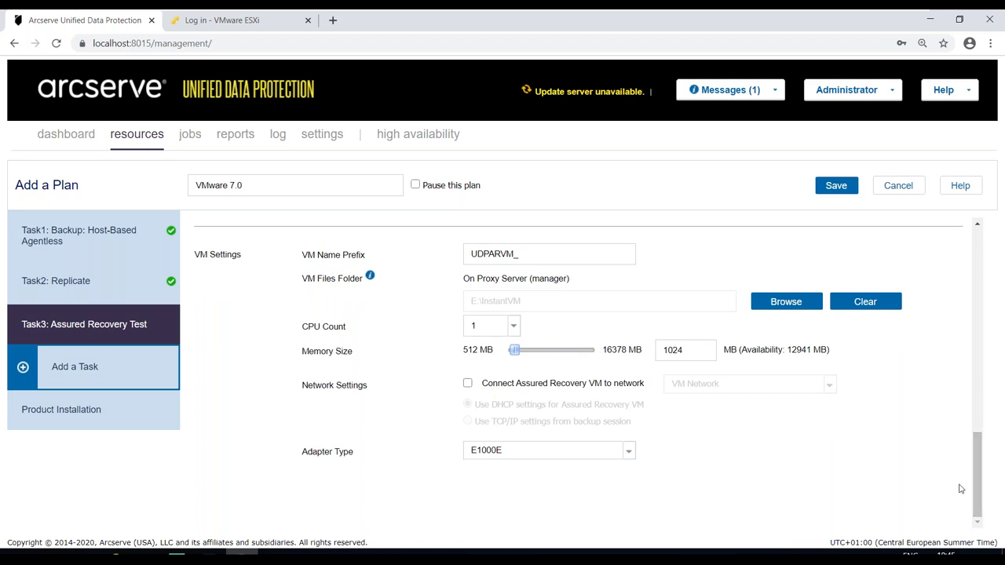
pyautogui.moveTo(977, 488); pyautogui.dragTo(979, 269)
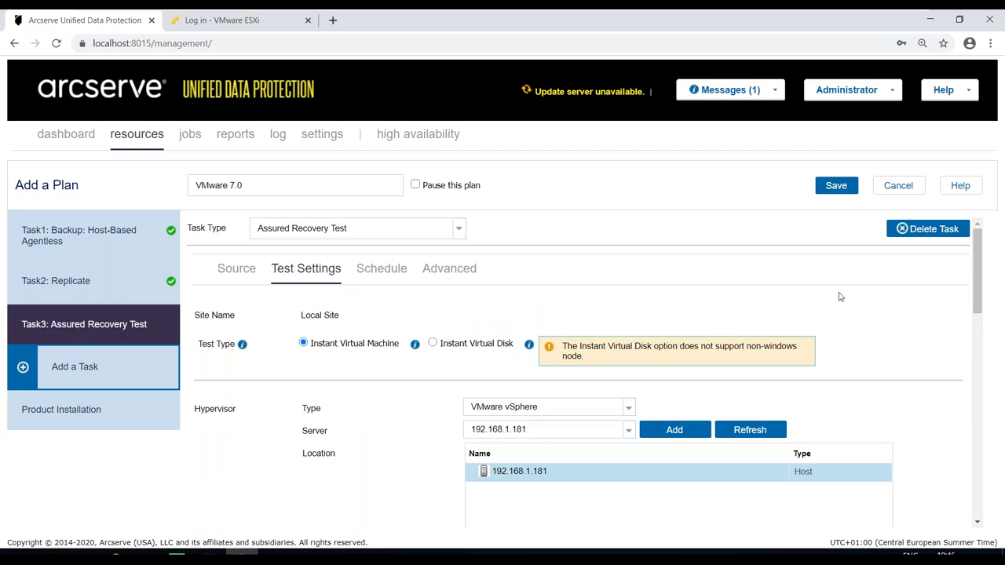
# - Delete the Assured Recovery Test task (Task3) and save the VMware 7.0 plan
pyautogui.click(941, 235)
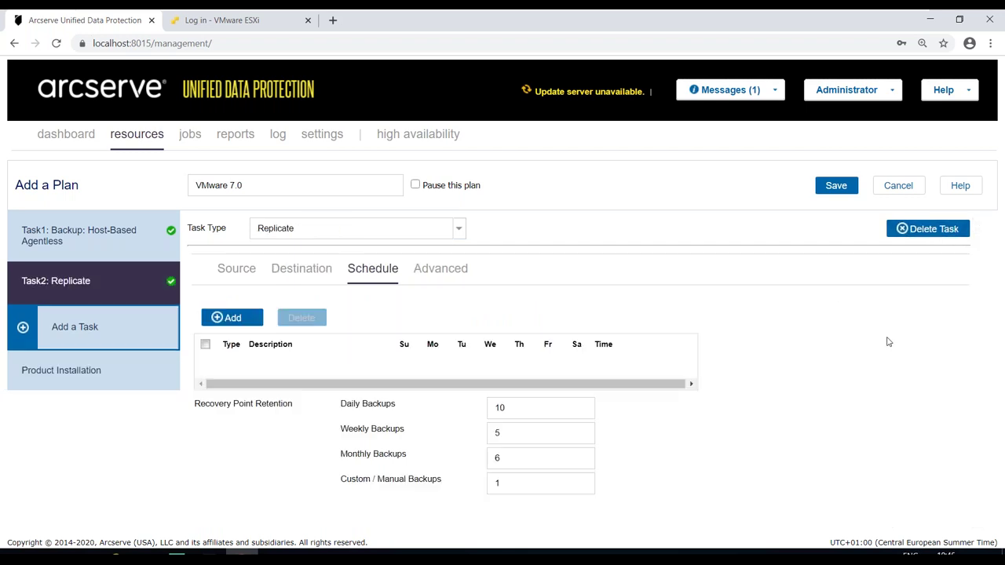
pyautogui.click(835, 186)
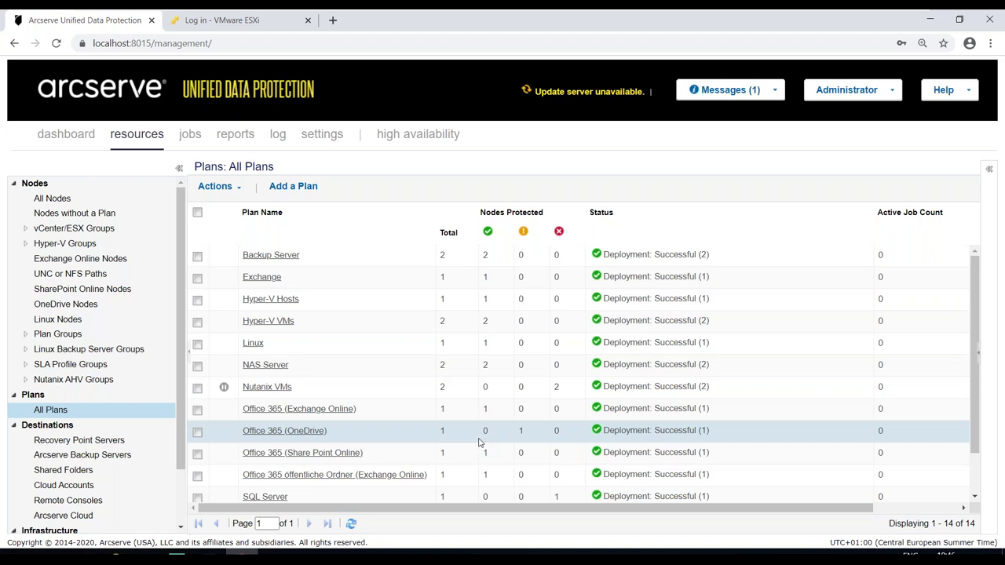
# - Submit a Backup Now job for the VMware 7.0 plan, then view the jobs list
pyautogui.scroll(-2, 478, 444)
pyautogui.click(259, 496)
pyautogui.rightClick(260, 496)
pyautogui.click(284, 521)
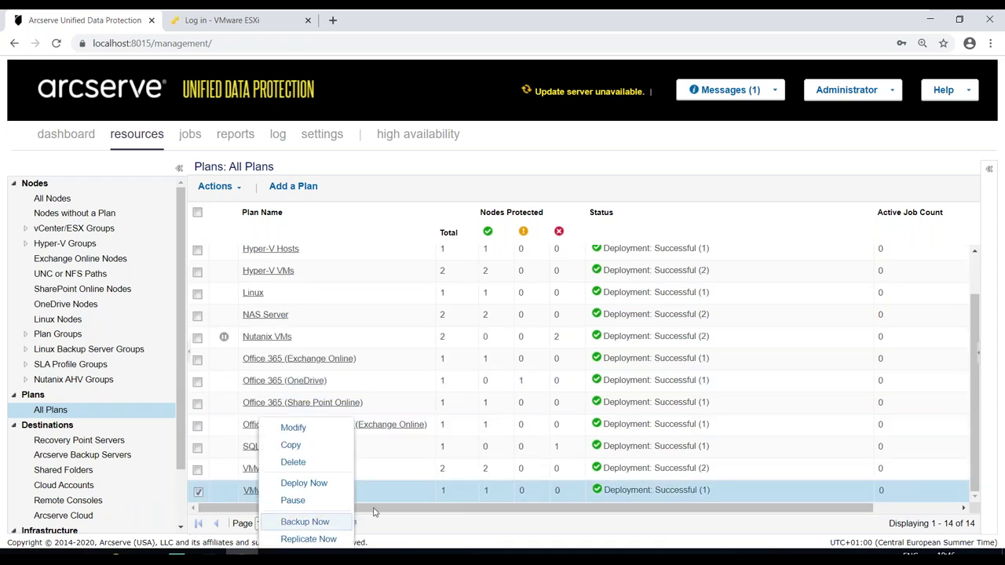
pyautogui.click(564, 369)
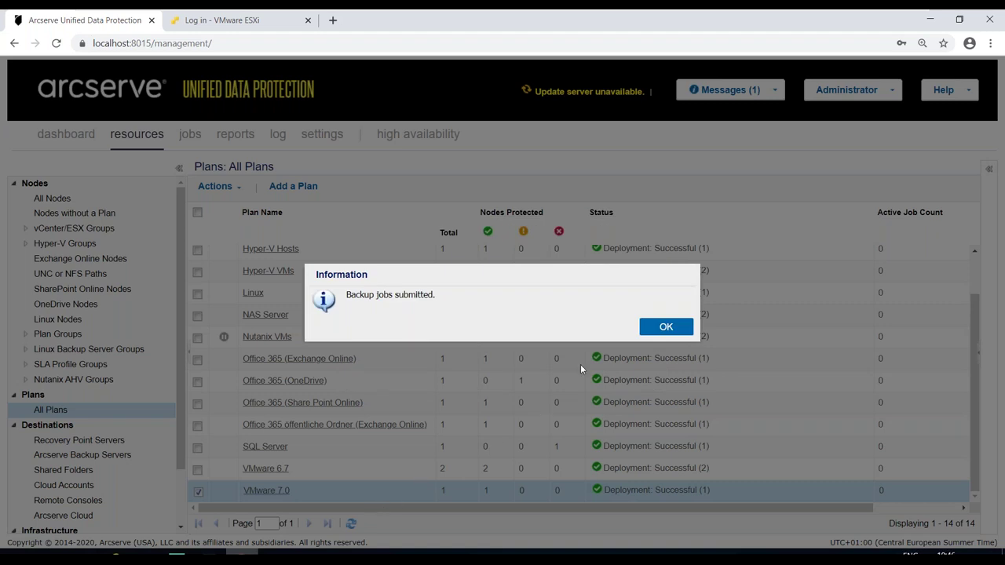
pyautogui.click(654, 328)
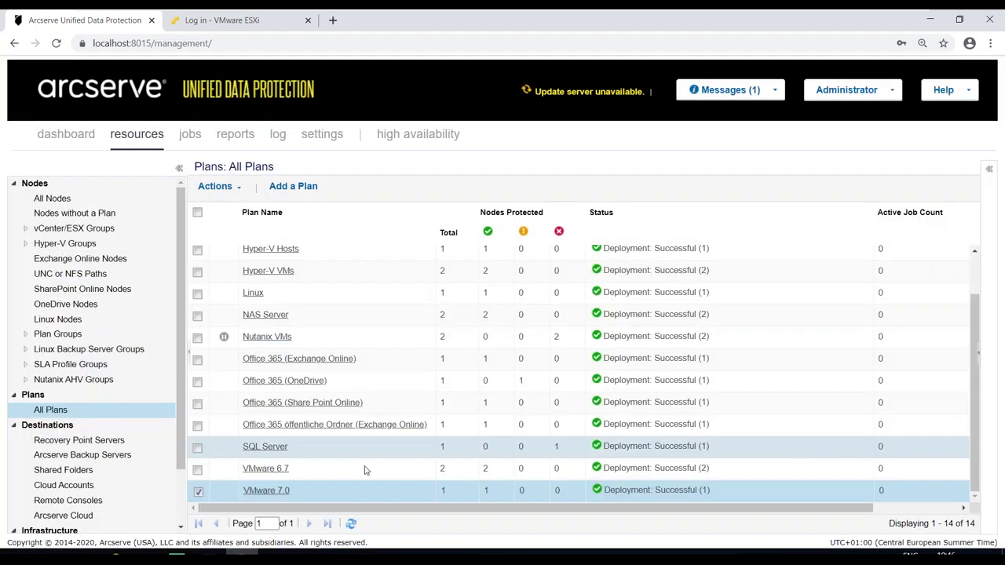
pyautogui.click(196, 492)
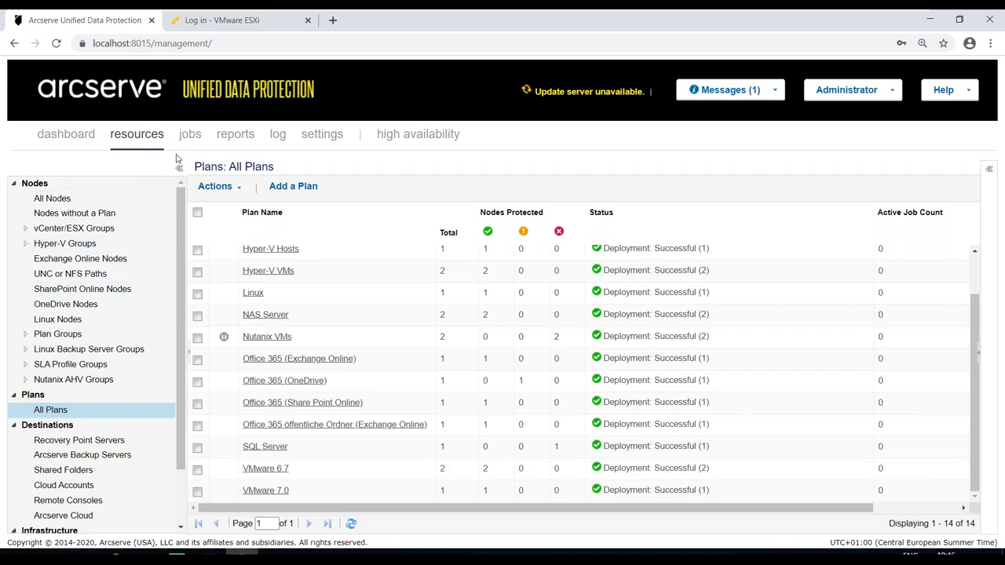
pyautogui.click(190, 135)
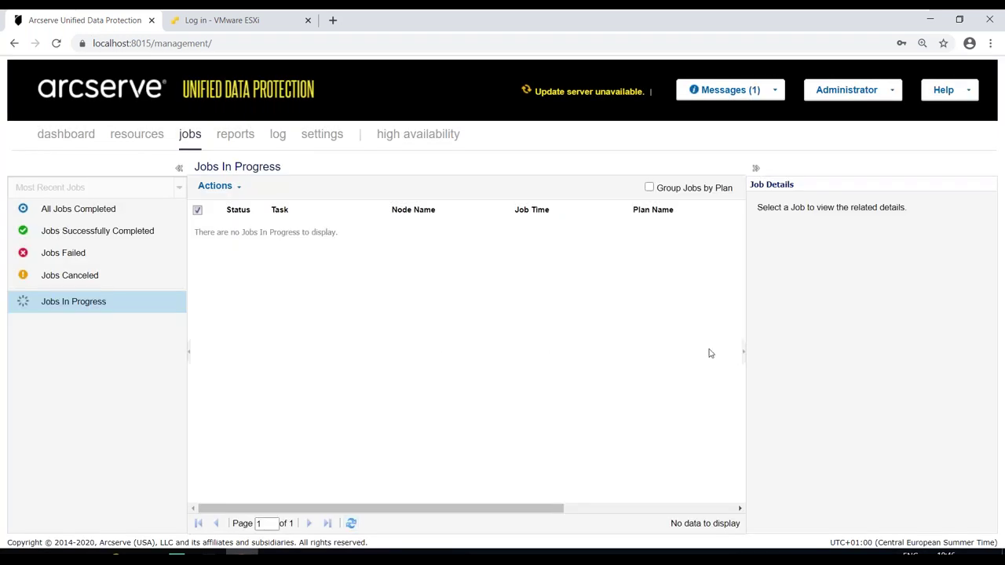
# - Collapse Job Details to check Jobs In Progress, then return to All Plans
pyautogui.click(743, 352)
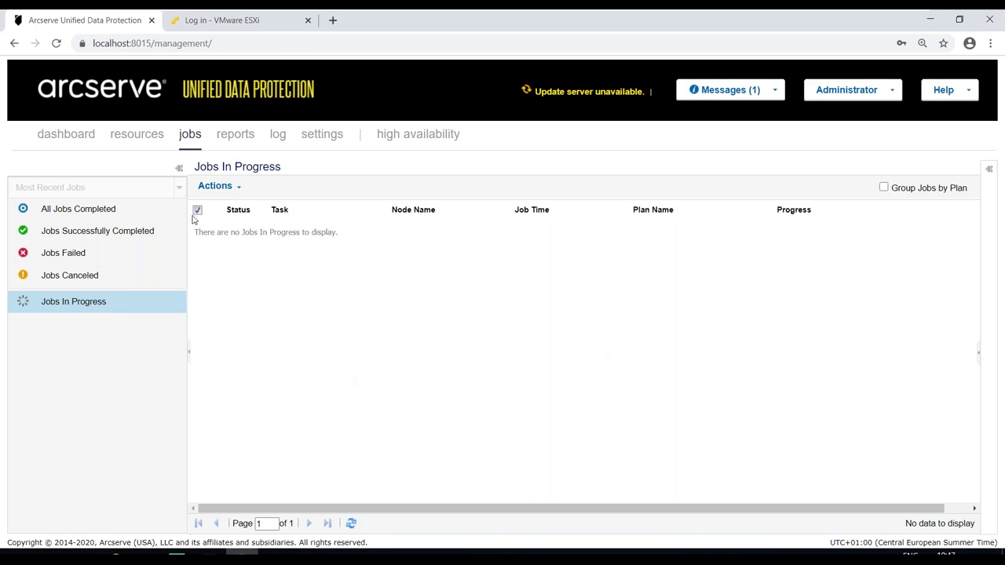
pyautogui.click(137, 135)
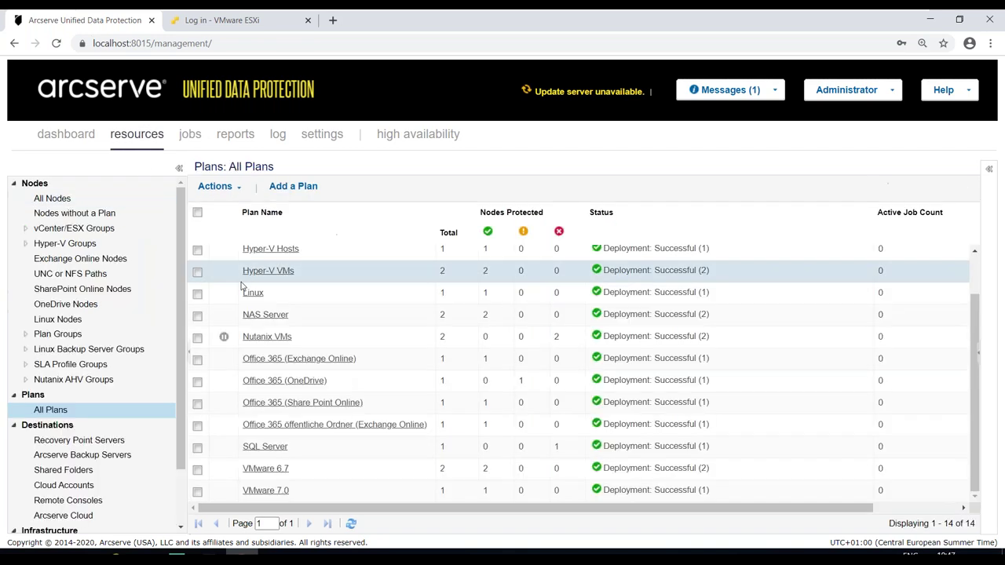
# - Select fsha.arcserve.lab in All Nodes and expand its details pane
pyautogui.click(90, 217)
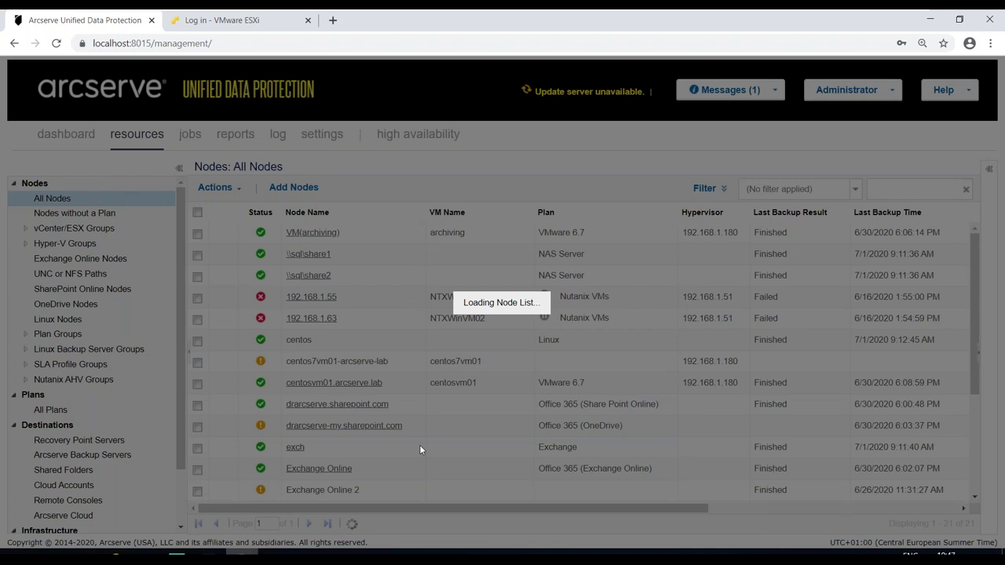
pyautogui.scroll(-3, 419, 449)
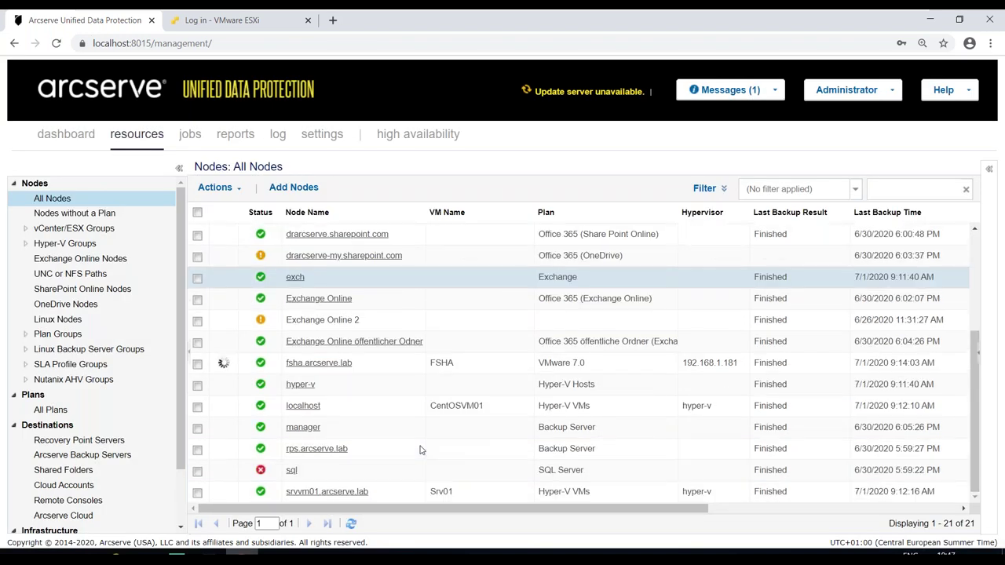
pyautogui.click(433, 370)
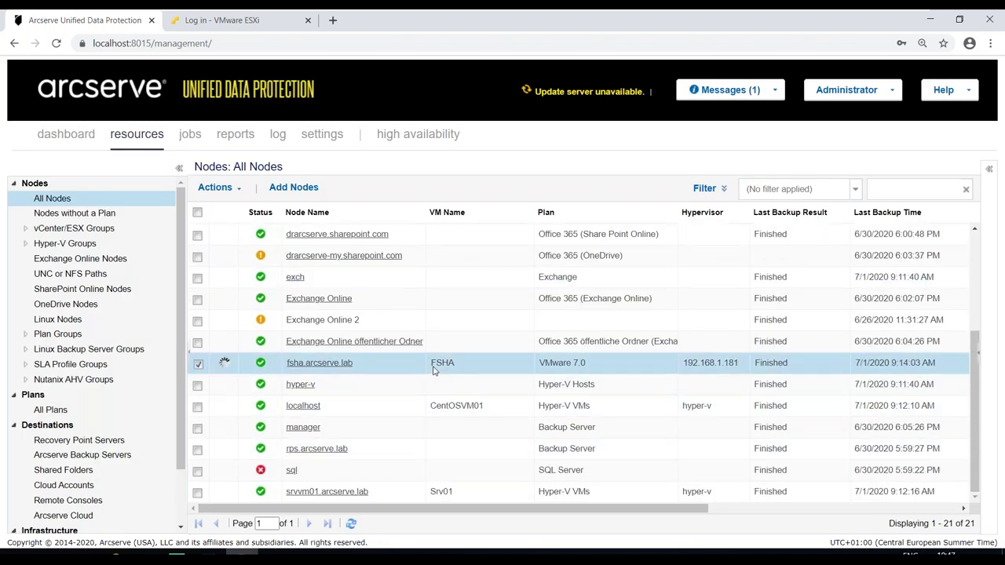
pyautogui.click(978, 354)
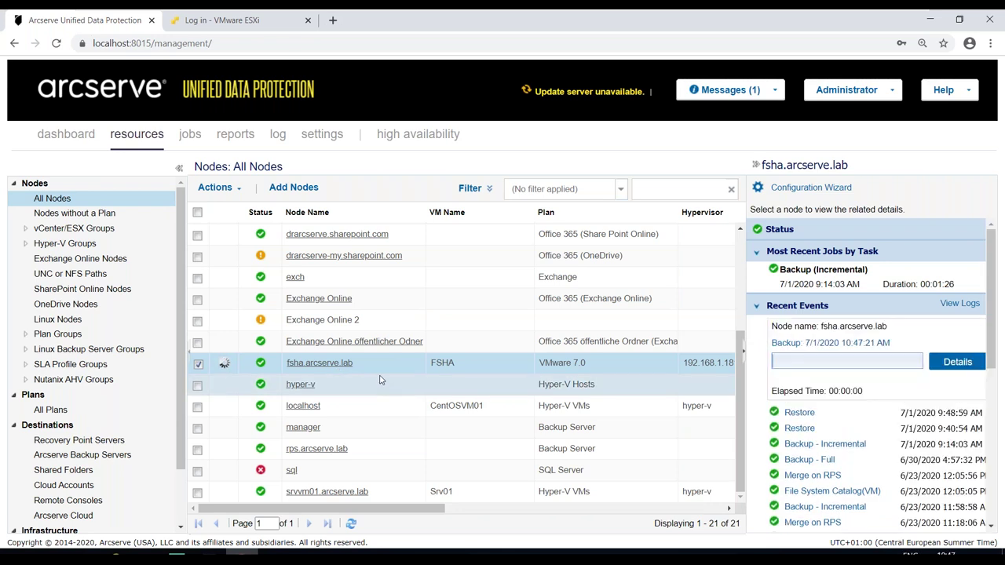
pyautogui.scroll(1, 379, 382)
pyautogui.scroll(2, 379, 379)
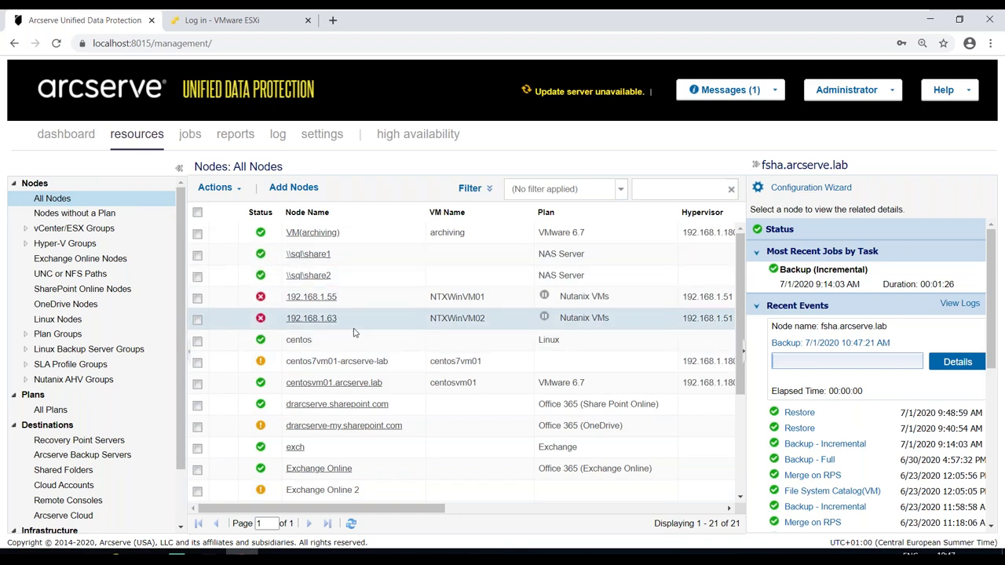
# - Choose Restore VM from the centosvm01.arcserve.lab node's context menu
pyautogui.rightClick(317, 384)
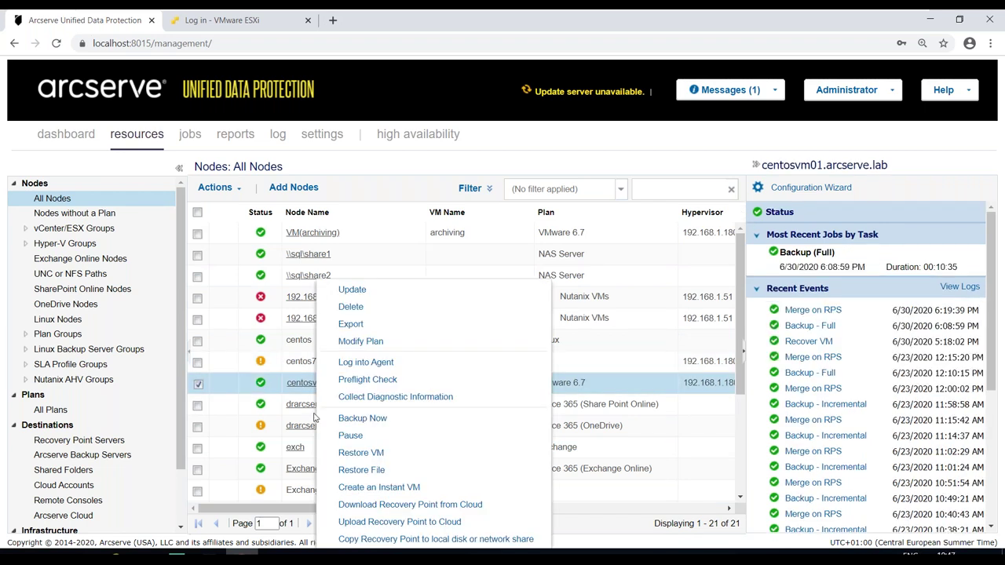
pyautogui.click(345, 453)
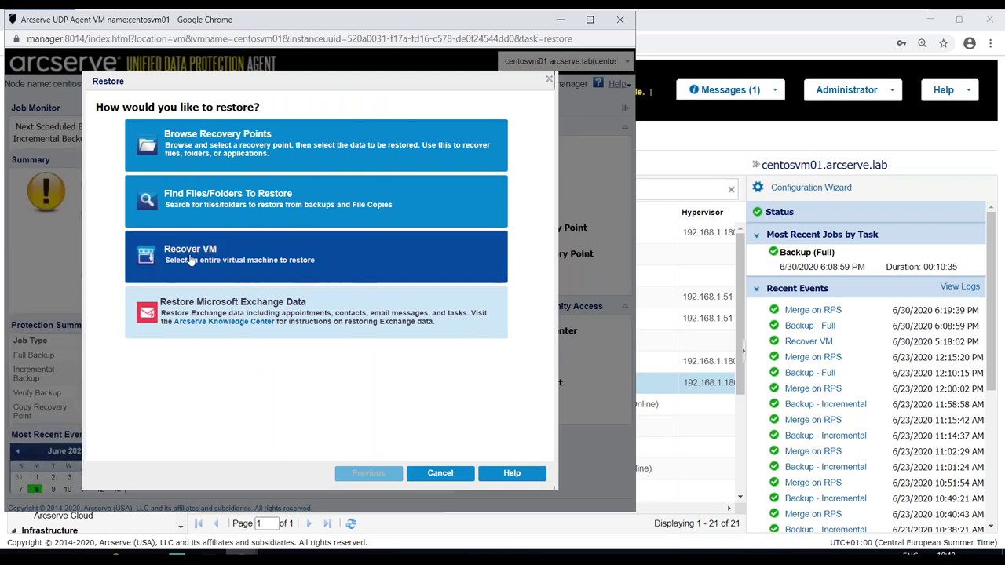
# - Pick Recover VM and continue with the June 30, 2020 6:08:59 PM full recovery point
pyautogui.click(191, 261)
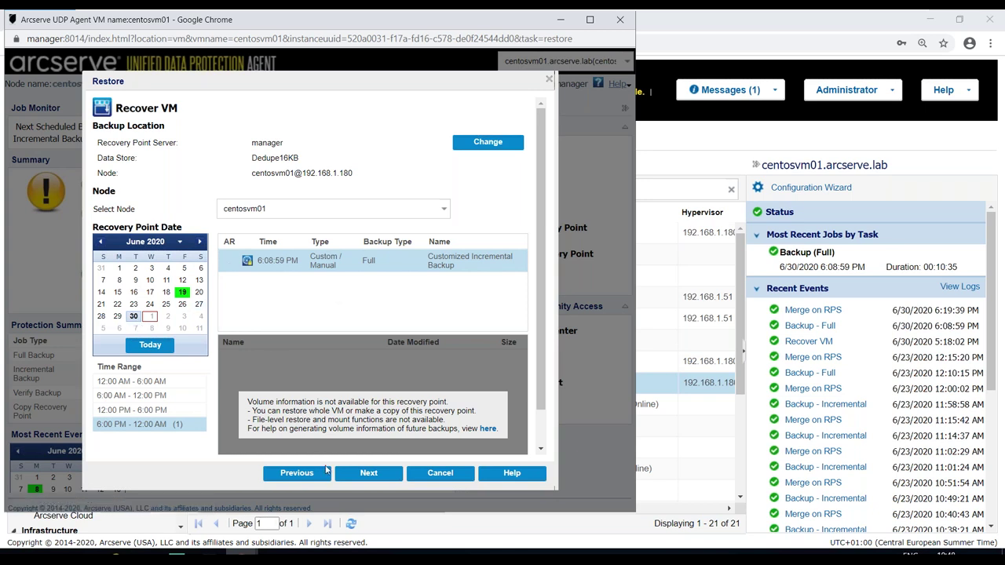
pyautogui.click(369, 473)
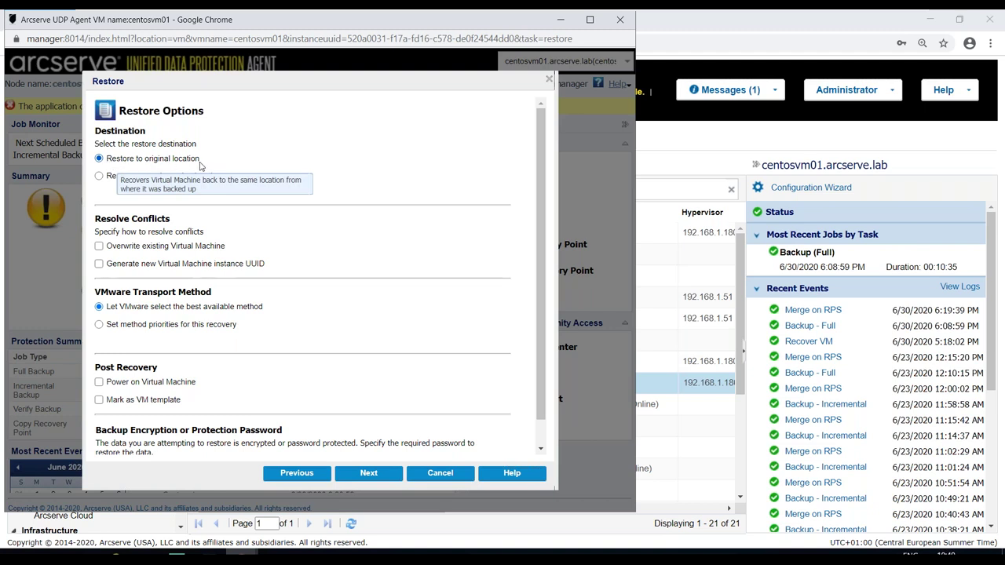
# - Restore centosvm01 to alternative vCenter/ESX server 192.168.1.181, loading ESX host localhost.arcserve.lab
pyautogui.click(99, 176)
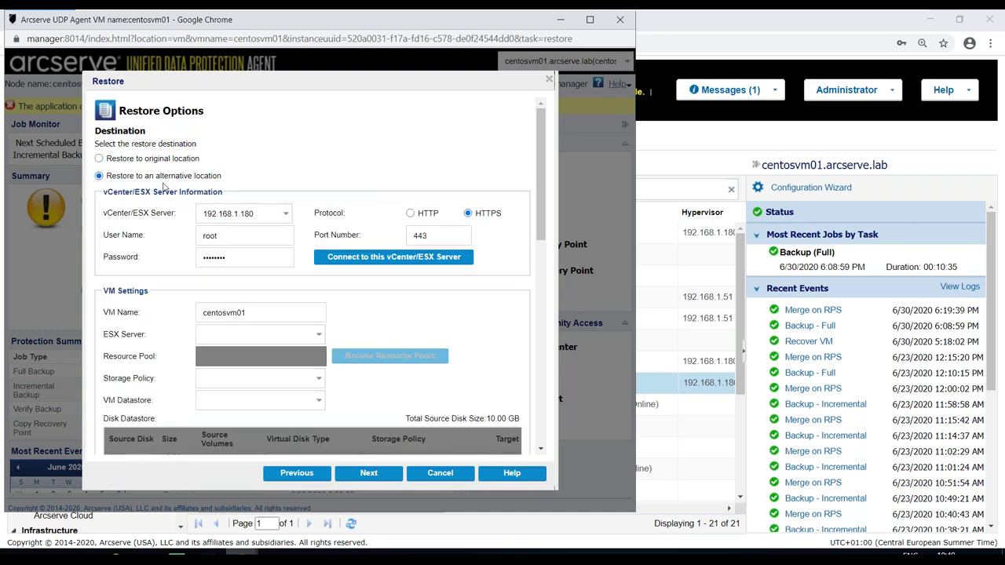
pyautogui.click(287, 215)
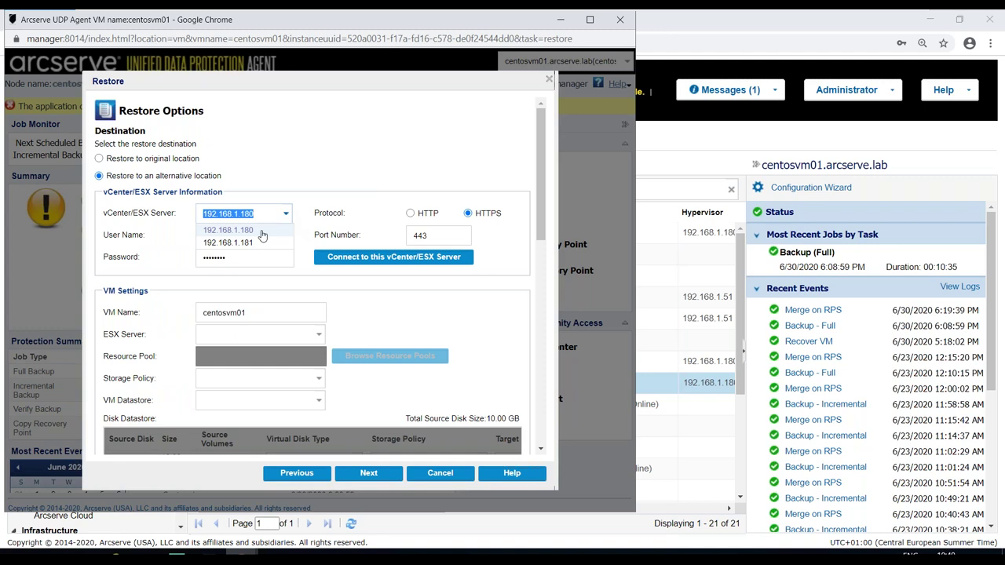
pyautogui.click(256, 242)
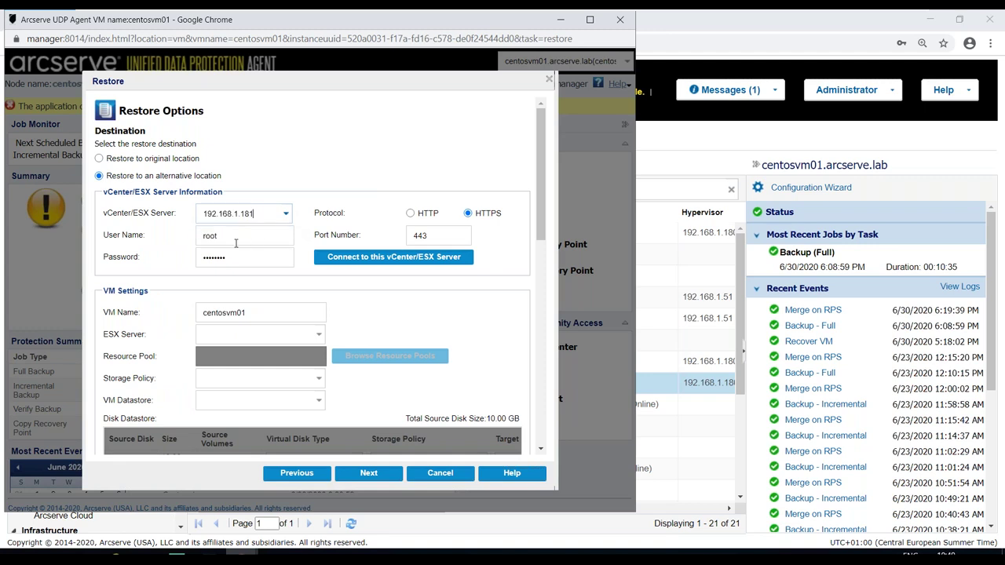
pyautogui.click(366, 259)
pyautogui.moveTo(541, 213); pyautogui.dragTo(541, 255)
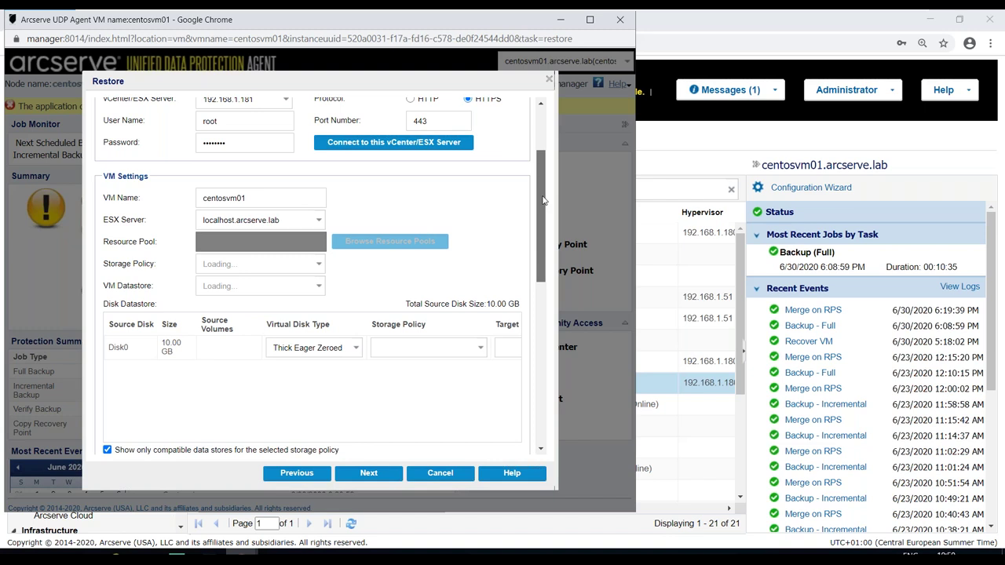
# - Check that Network adapter 1 maps to VM Network
pyautogui.moveTo(541, 201); pyautogui.dragTo(543, 287)
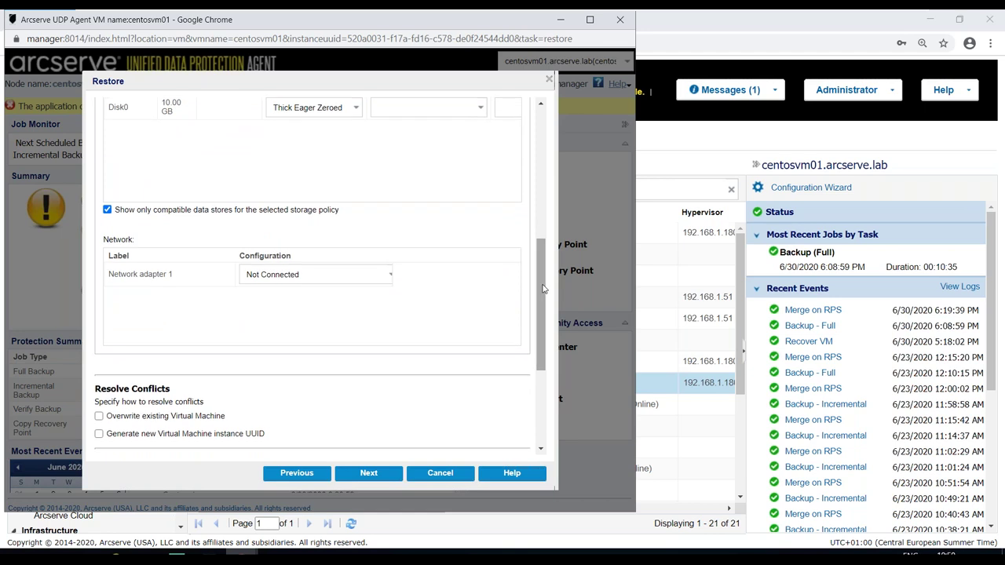
pyautogui.click(392, 283)
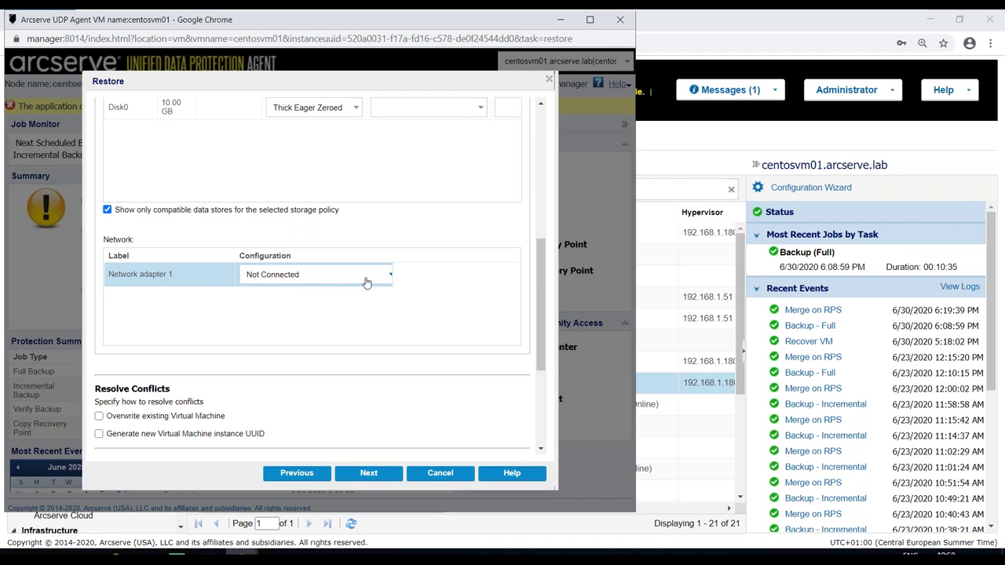
pyautogui.moveTo(540, 289); pyautogui.dragTo(540, 336)
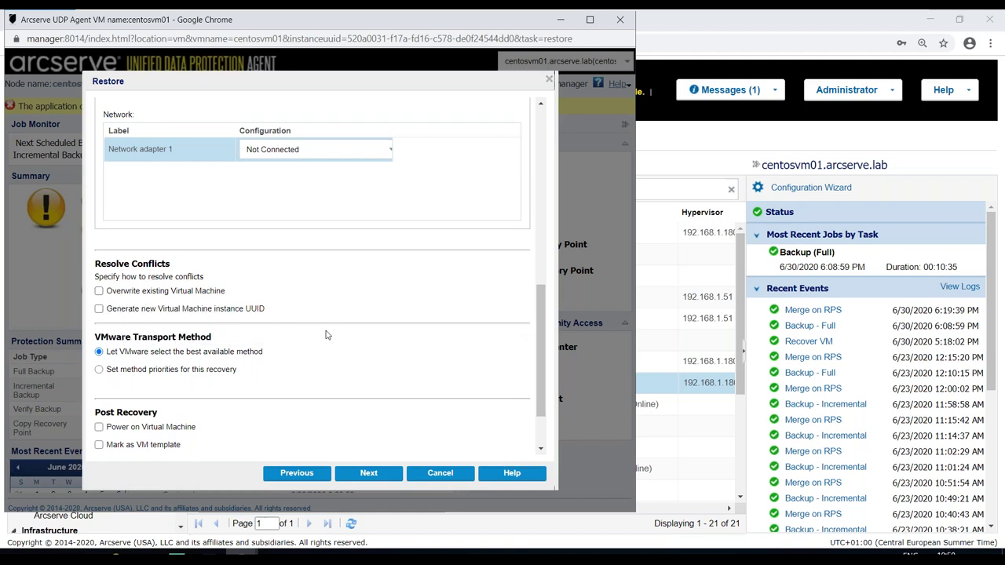
# - Put NBD first in transport method priorities and power on the VM after recovery
pyautogui.click(218, 372)
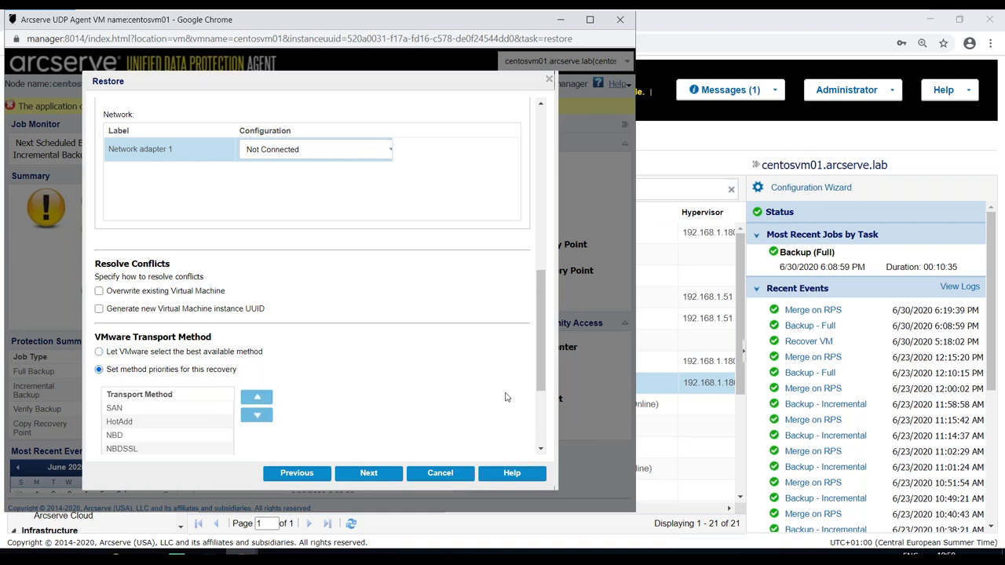
pyautogui.moveTo(142, 434); pyautogui.dragTo(146, 405)
pyautogui.moveTo(542, 323); pyautogui.dragTo(514, 404)
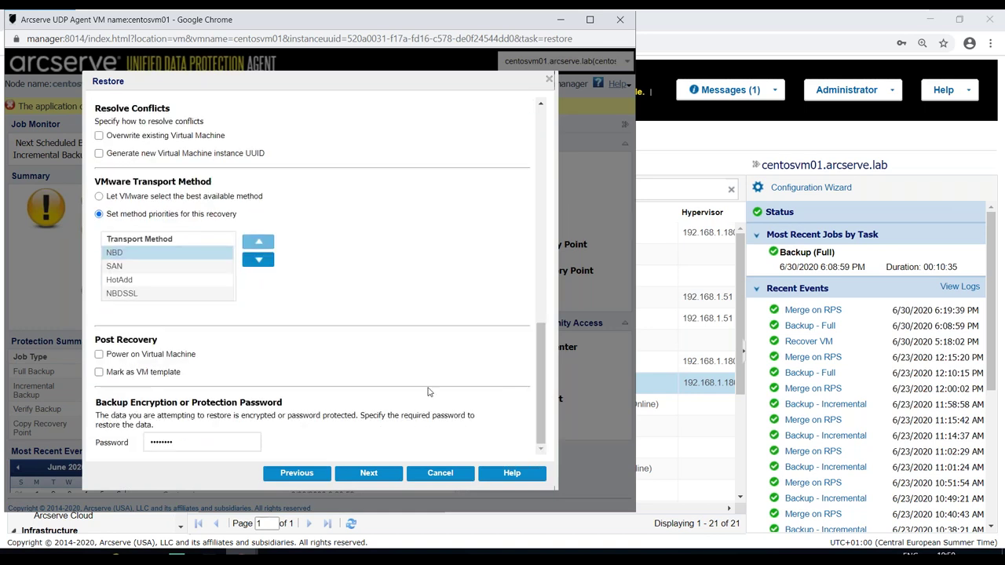
pyautogui.click(116, 356)
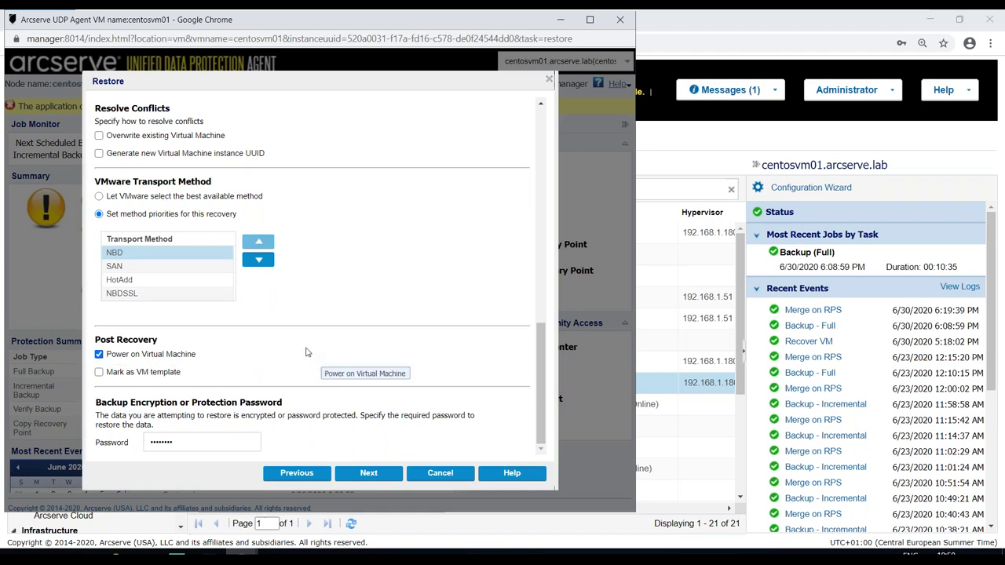
pyautogui.click(361, 474)
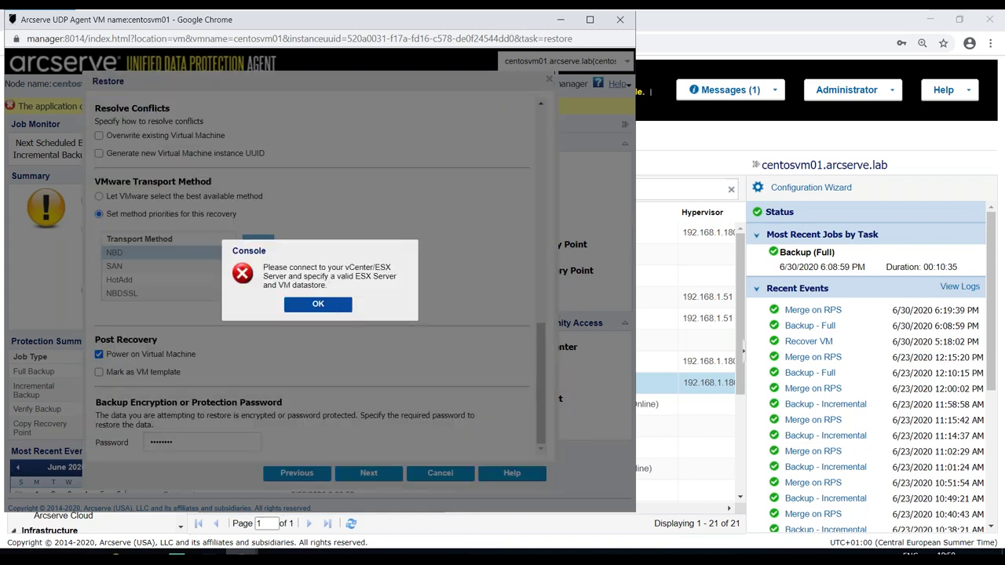
# - Dismiss the connection error and reconnect to the vCenter/ESX server 192.168.1.181
pyautogui.click(318, 305)
pyautogui.moveTo(542, 322); pyautogui.dragTo(548, 177)
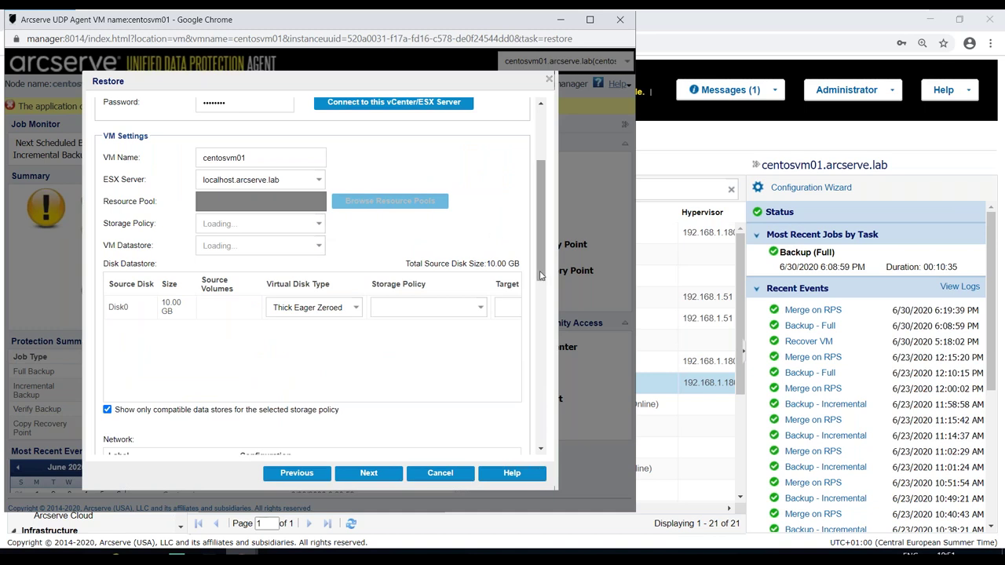
pyautogui.scroll(2, 540, 235)
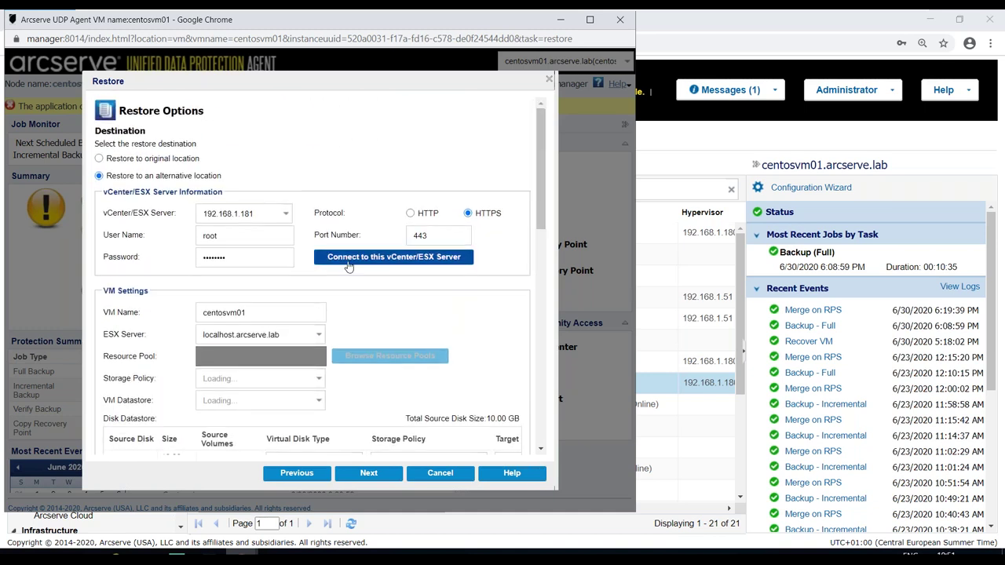
pyautogui.click(353, 261)
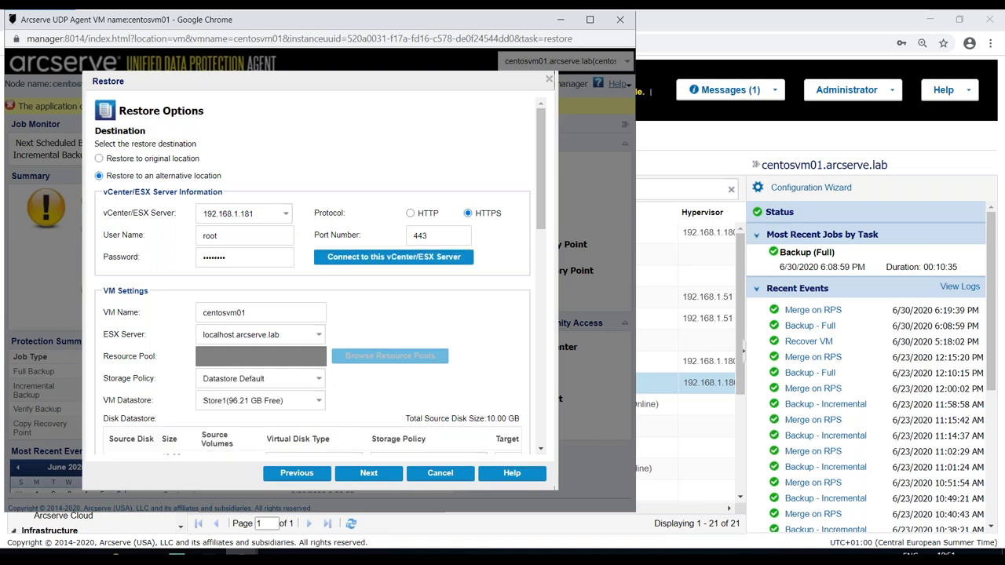
# - Keep Store1 as the VM datastore and validate the restore settings
pyautogui.moveTo(543, 220); pyautogui.dragTo(541, 244)
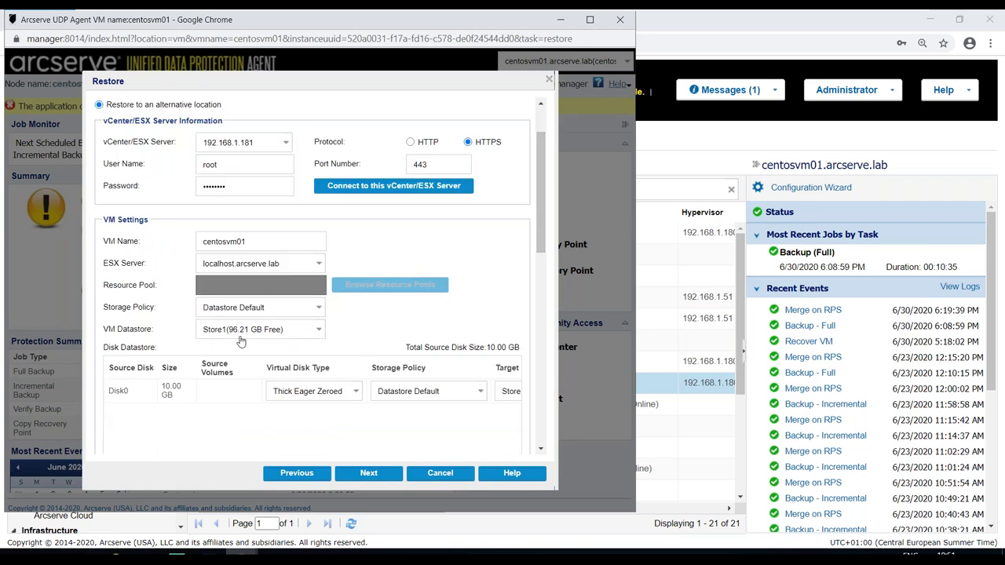
pyautogui.click(319, 331)
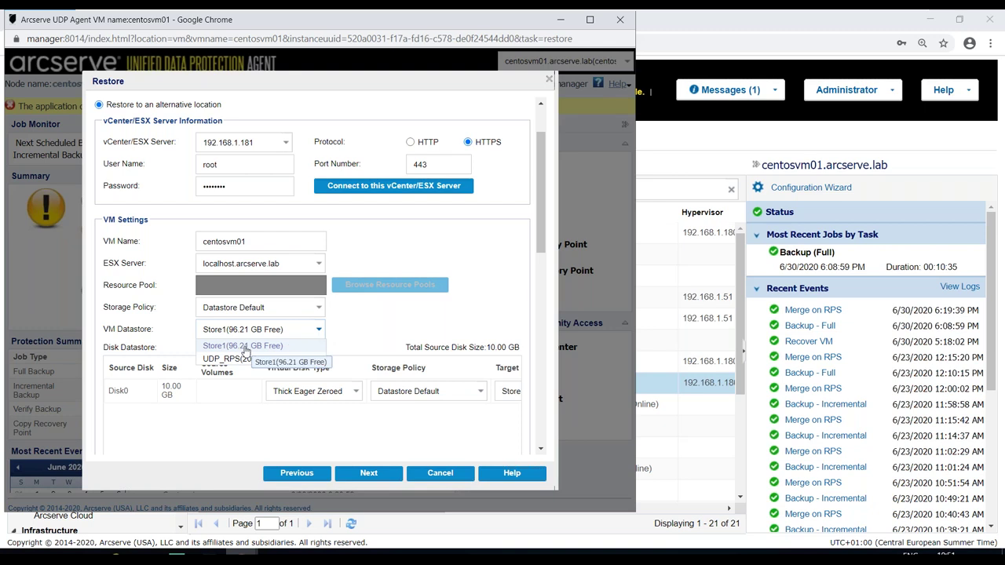
pyautogui.click(375, 334)
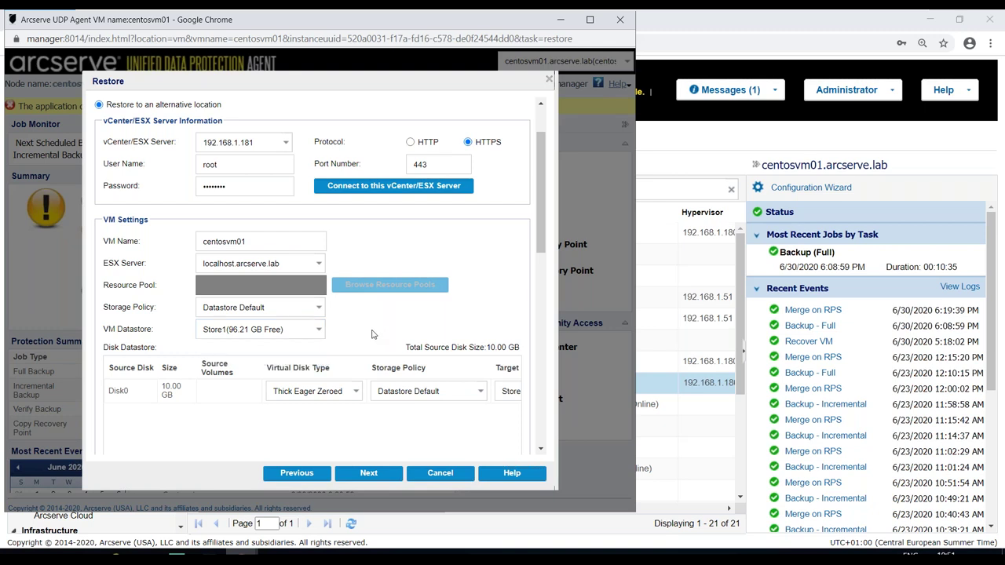
pyautogui.click(368, 472)
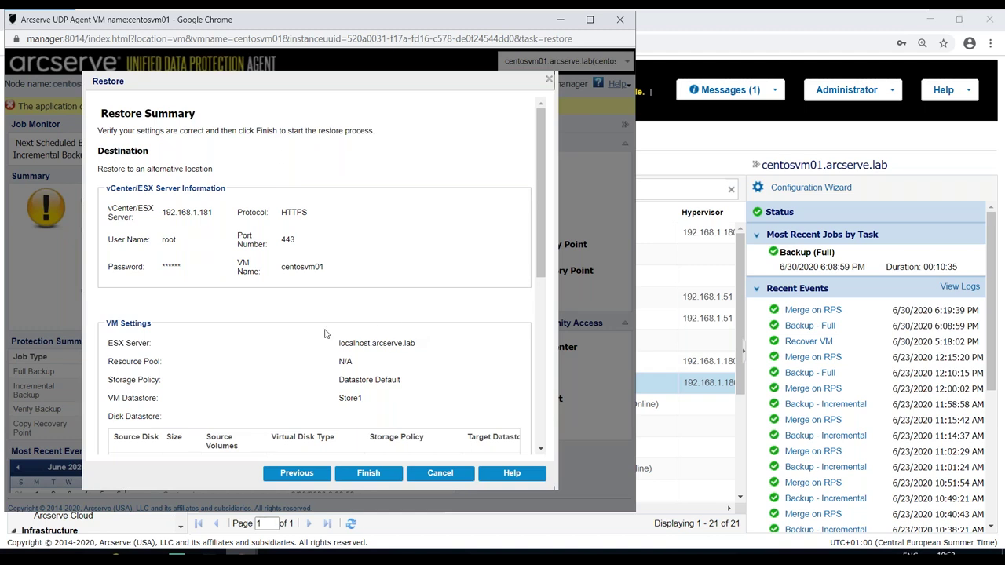
# - Submit the centosvm01 restore from the summary and close the agent window
pyautogui.moveTo(540, 293); pyautogui.dragTo(515, 442)
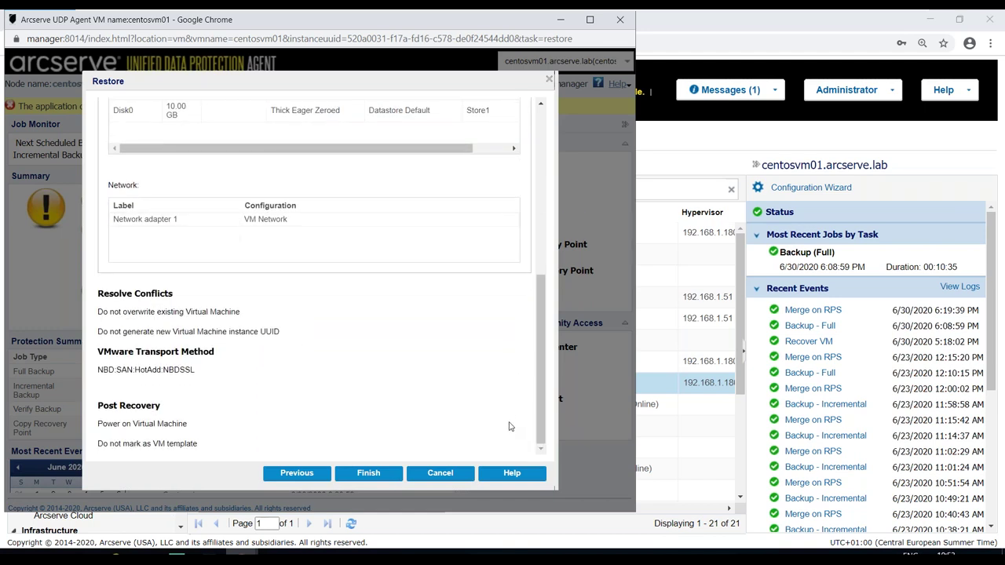
pyautogui.click(365, 474)
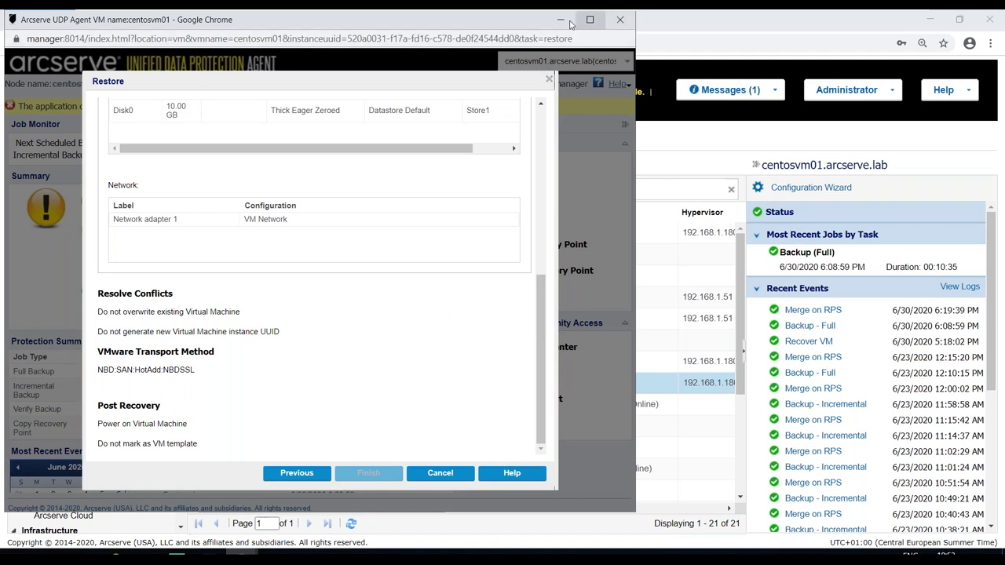
pyautogui.click(561, 20)
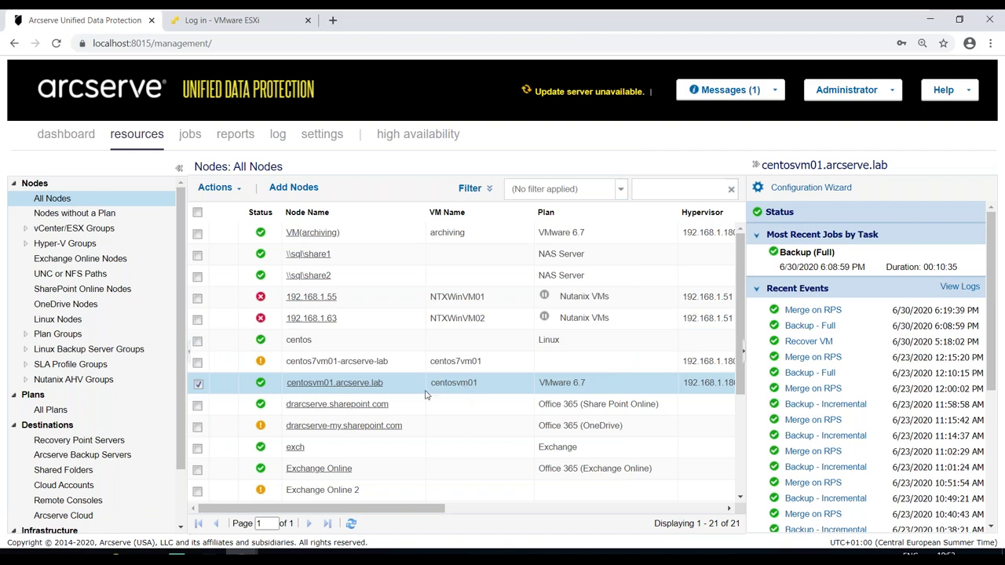
# - Start a restore for the fsha.arcserve.lab node from its context menu
pyautogui.scroll(-2, 422, 398)
pyautogui.click(393, 406)
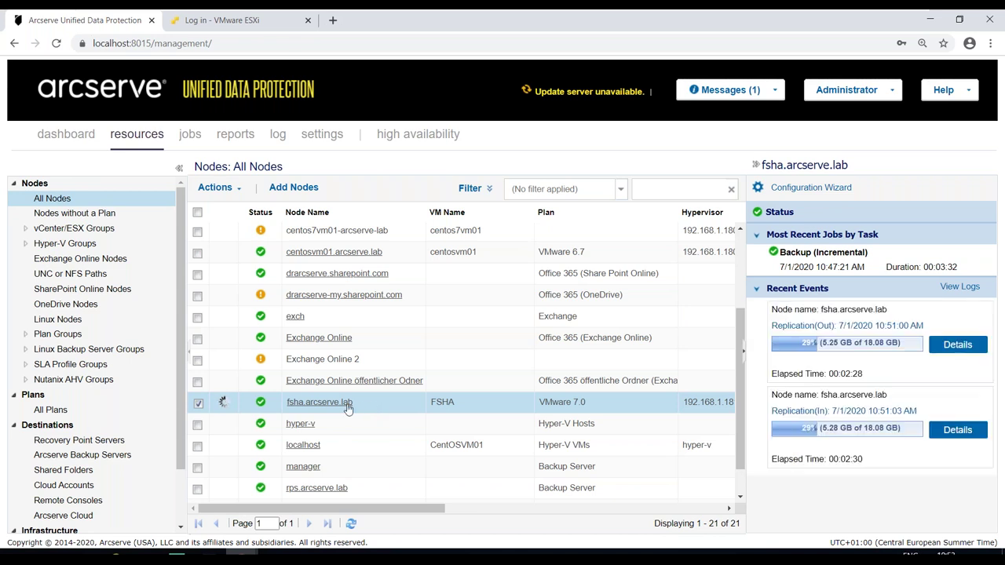
pyautogui.rightClick(348, 407)
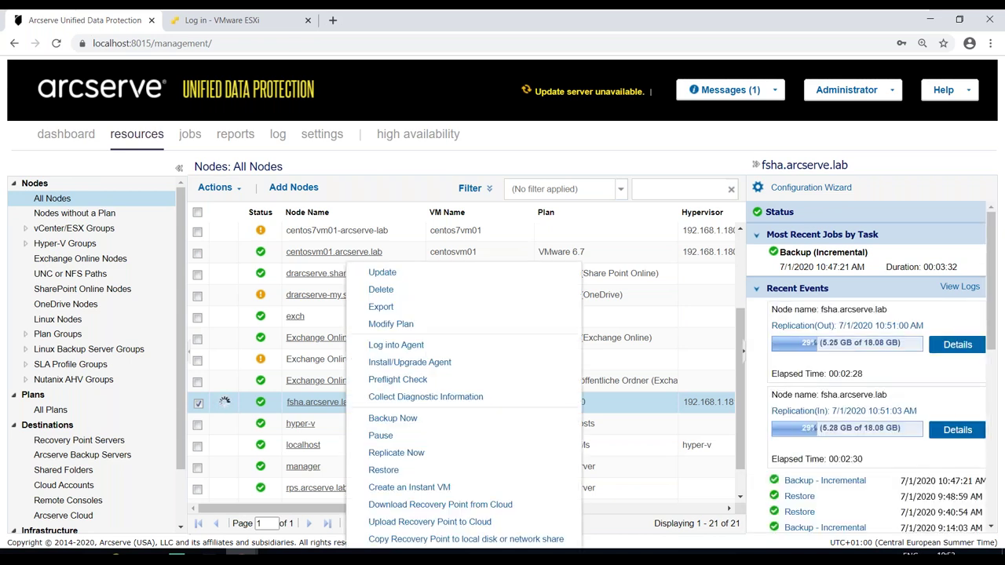
pyautogui.click(383, 470)
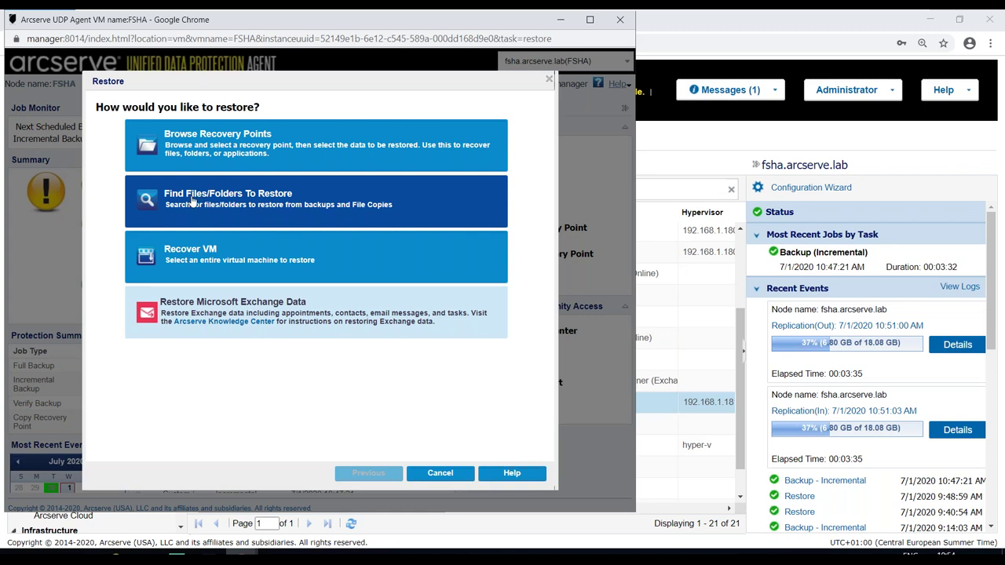
# - Browse recovery points, pick 9:14:03 AM, and select the user1 folder under C:\share1
pyautogui.click(156, 143)
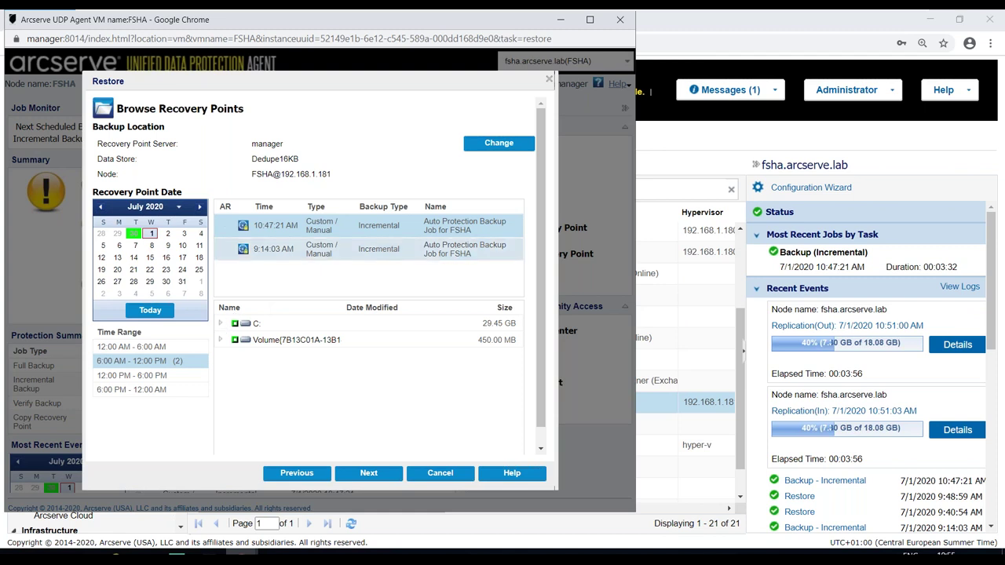
pyautogui.click(271, 251)
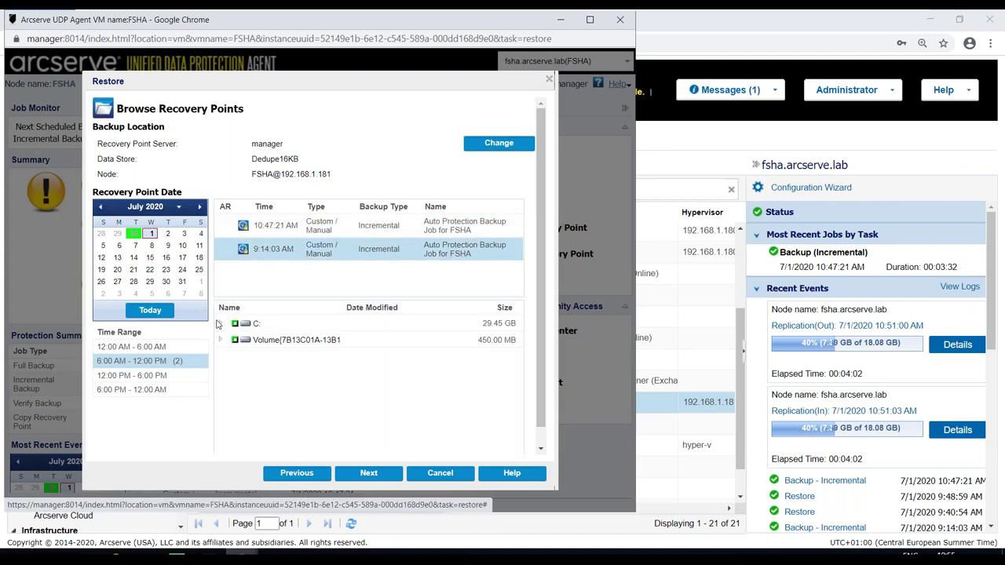
pyautogui.click(221, 323)
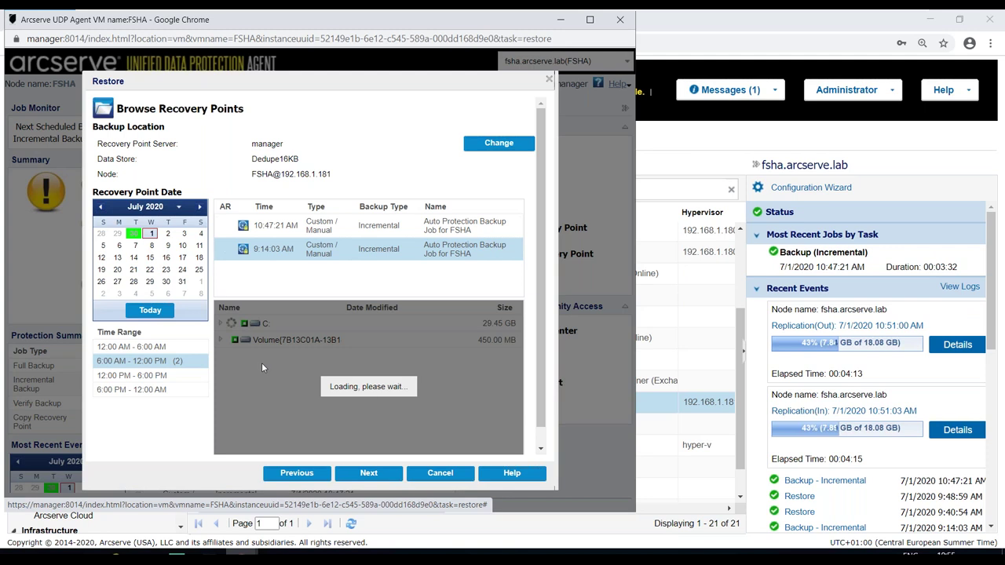
pyautogui.scroll(-3, 519, 355)
pyautogui.click(232, 399)
pyautogui.click(258, 416)
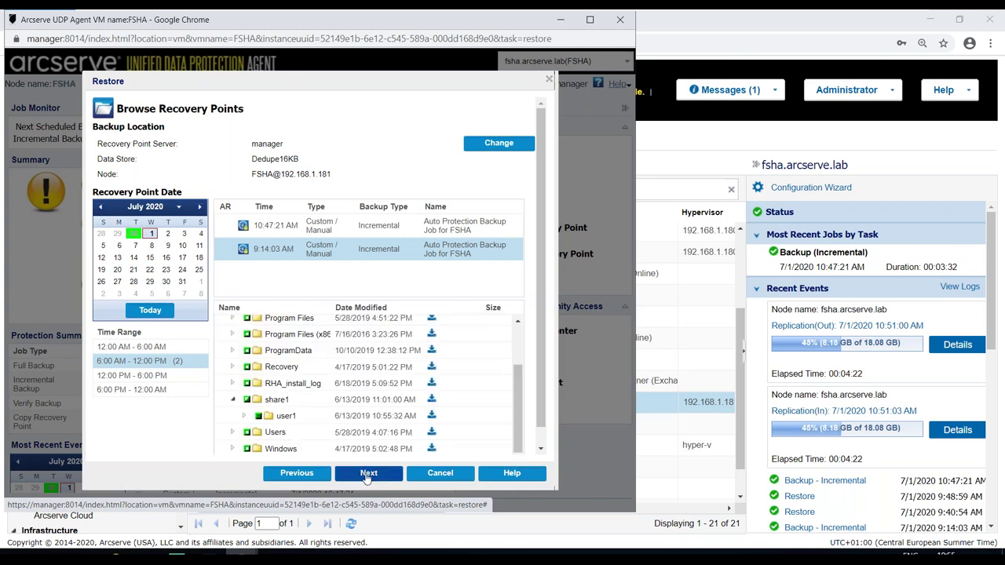
pyautogui.click(367, 474)
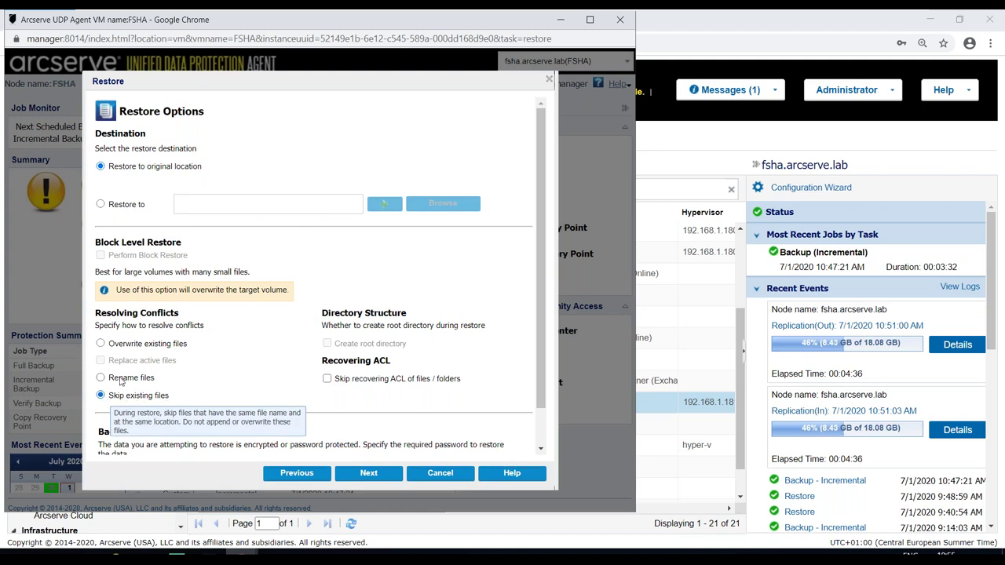
# - Set file conflicts to Overwrite existing files and validate the restore options
pyautogui.click(102, 344)
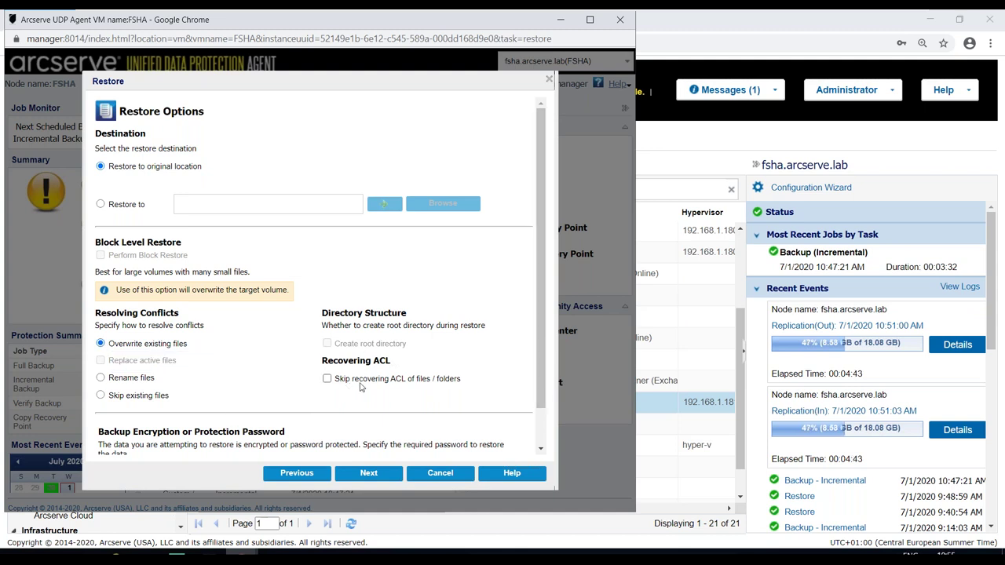
pyautogui.moveTo(540, 391); pyautogui.dragTo(538, 429)
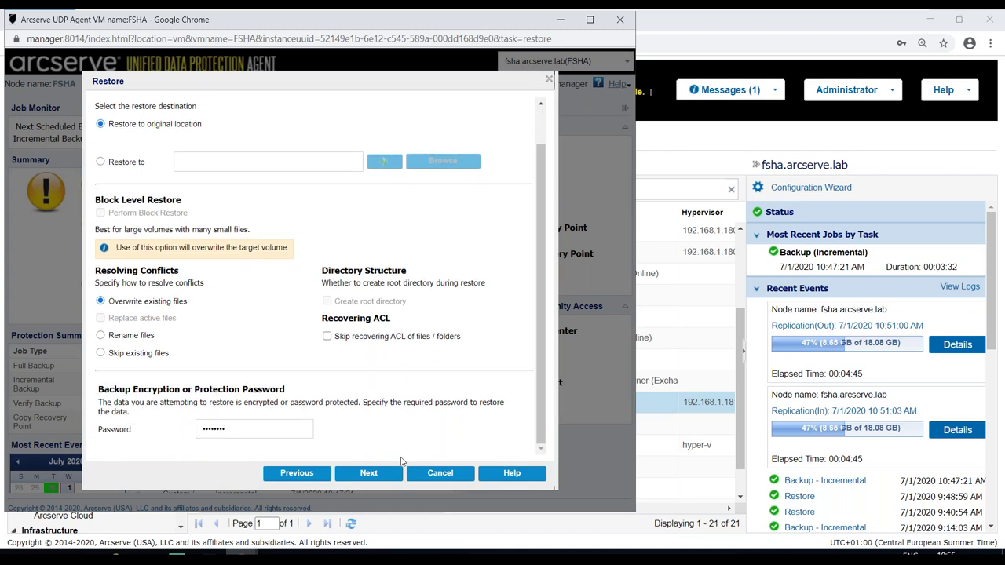
pyautogui.click(367, 474)
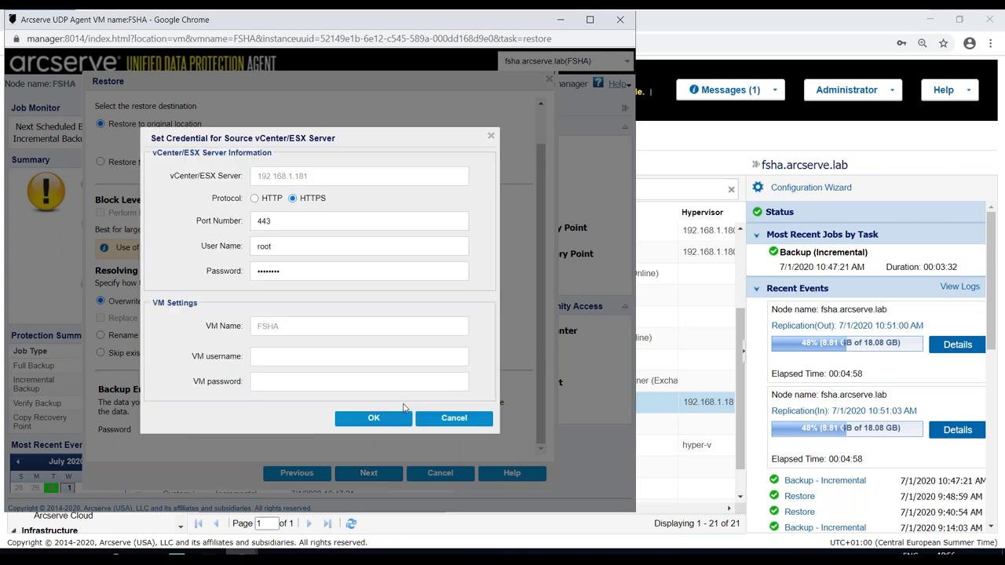
# - Enter the FSHA VM's administrator username and password and confirm the credentials
pyautogui.click(352, 360)
pyautogui.write('arcserve\\administrat')
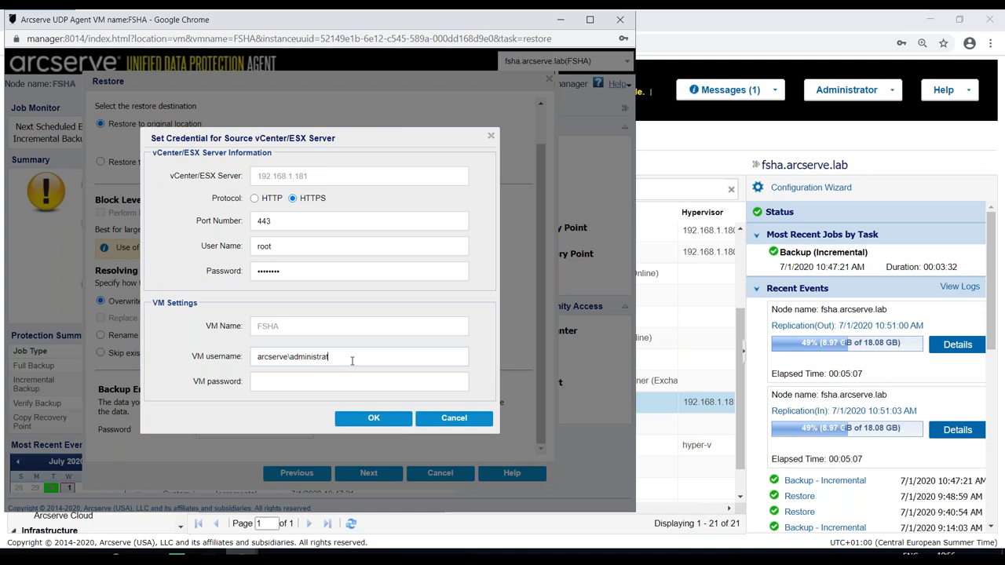
pyautogui.write('or')
pyautogui.press('Tab')
pyautogui.write('************')
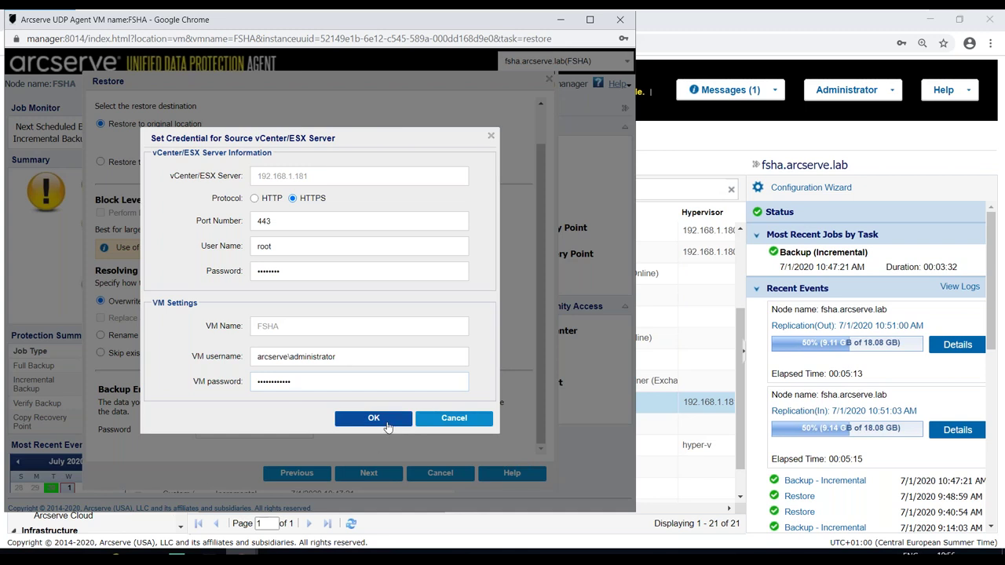
pyautogui.click(373, 419)
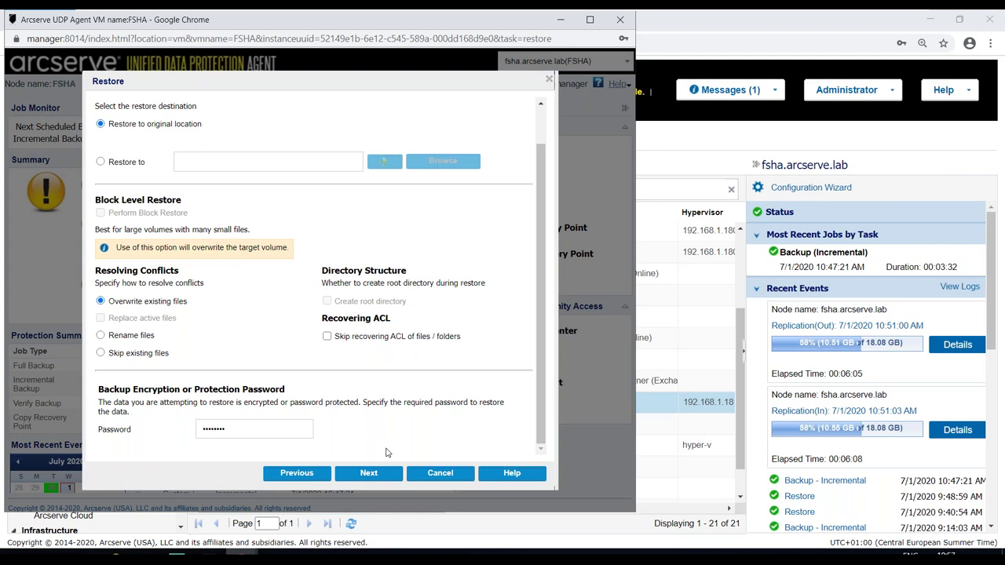
# - Review the Restore Summary and submit the user1 file restore job
pyautogui.click(379, 464)
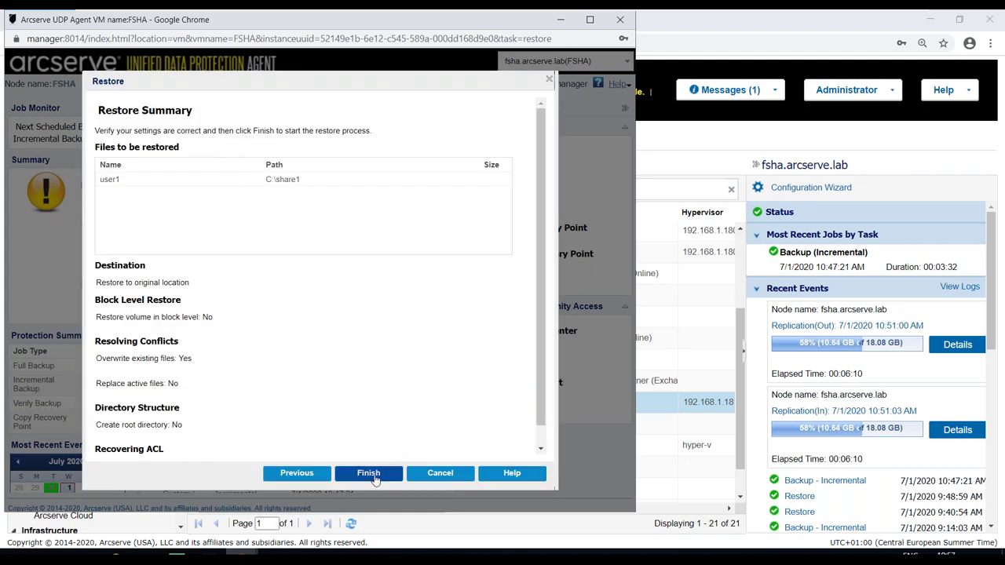
pyautogui.click(369, 474)
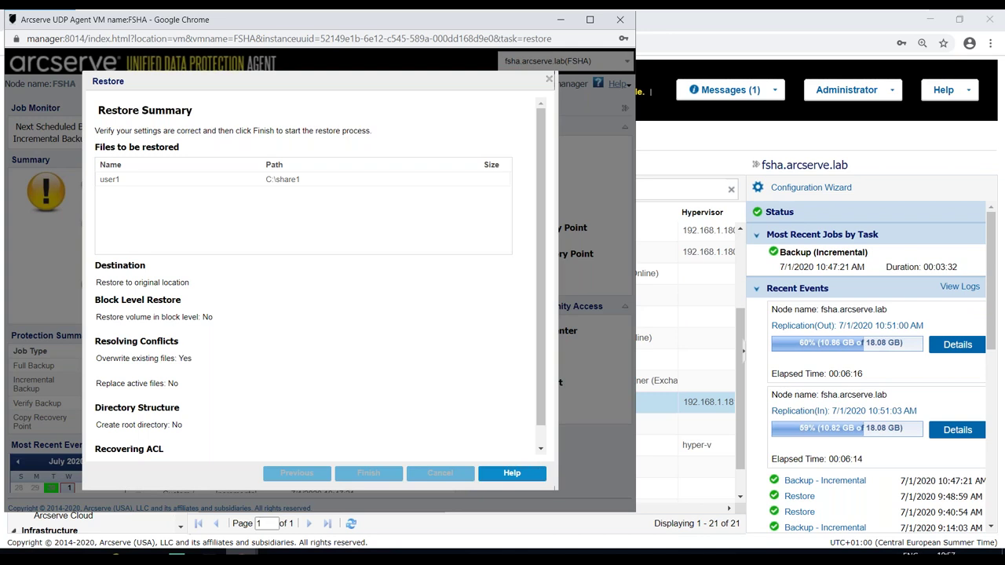